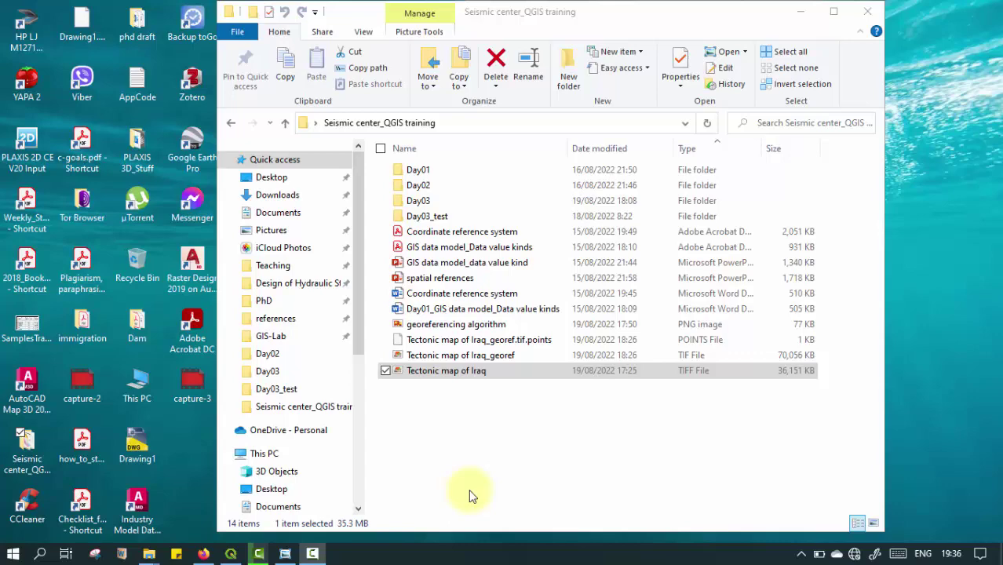
# Step: Switch to the Tectonic map of Iraq image in Windows Photo Viewer and examine its title block, notes and edition details
pyautogui.click(284, 553)
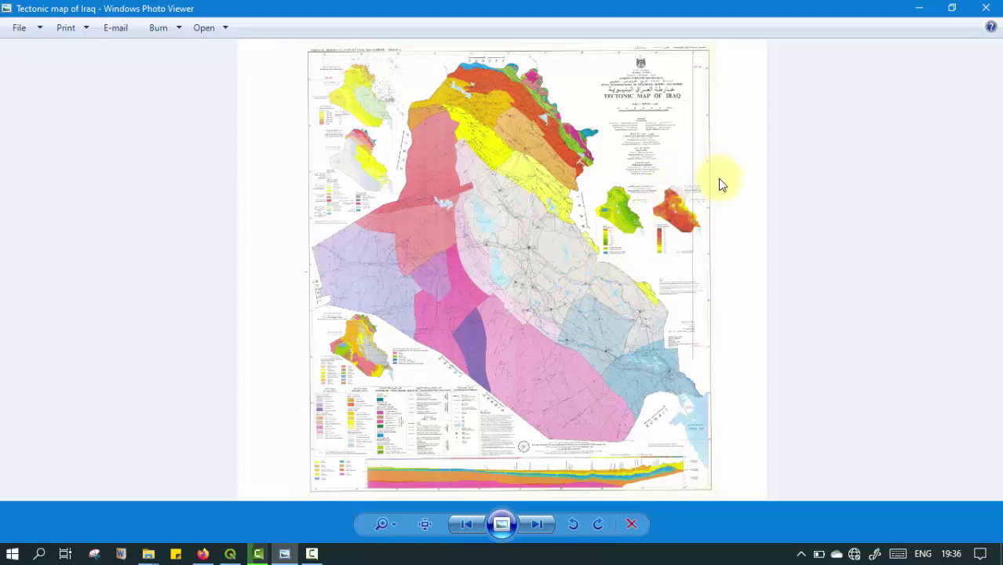
pyautogui.scroll(3, 685, 168)
pyautogui.scroll(-4, 634, 105)
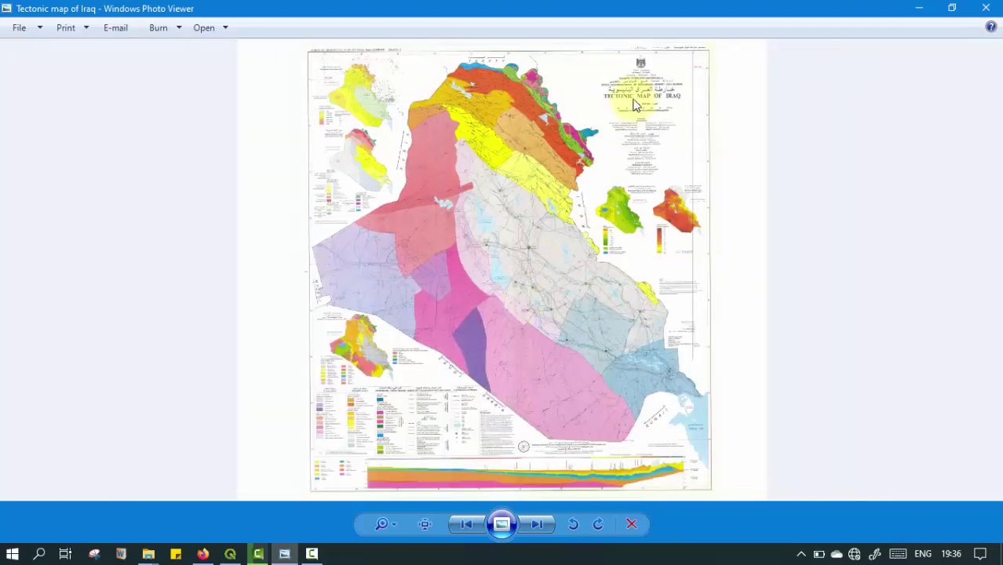
pyautogui.scroll(2, 695, 70)
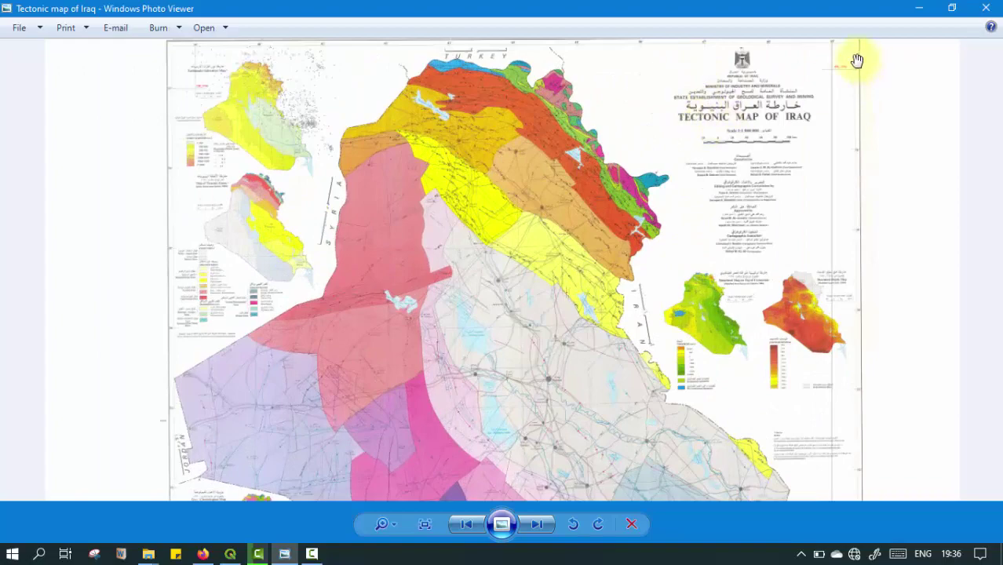
pyautogui.scroll(2, 856, 60)
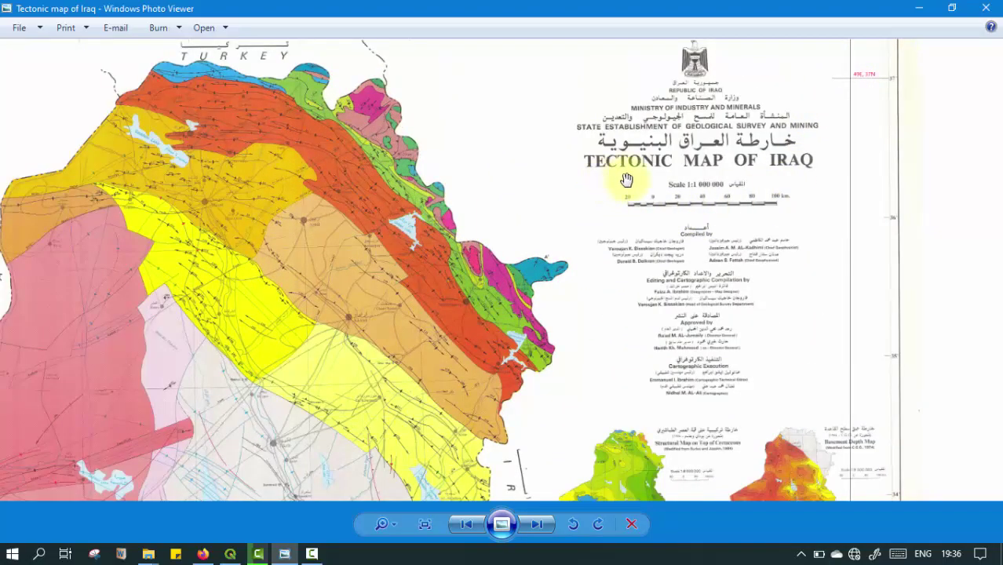
pyautogui.scroll(-3, 565, 107)
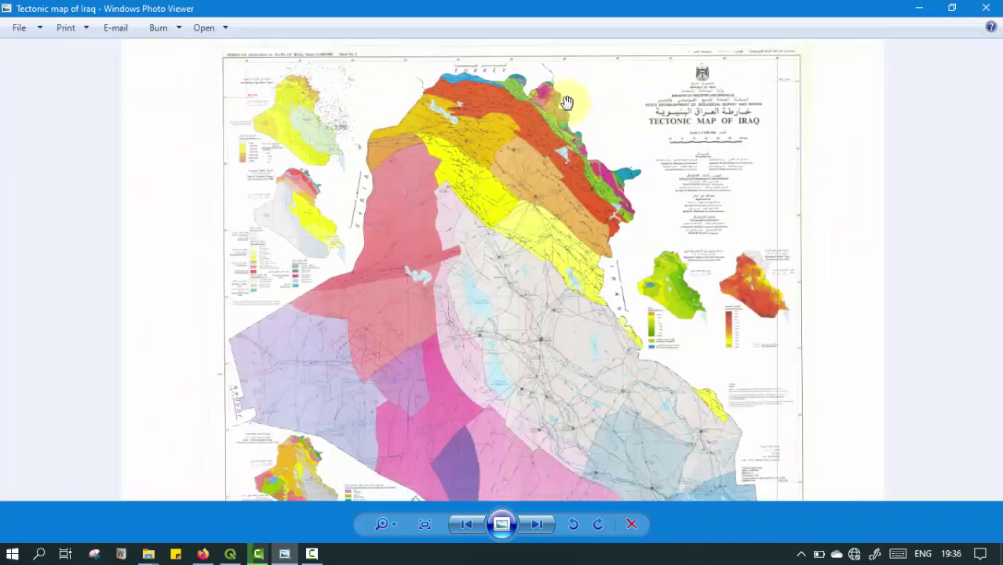
pyautogui.scroll(4, 839, 358)
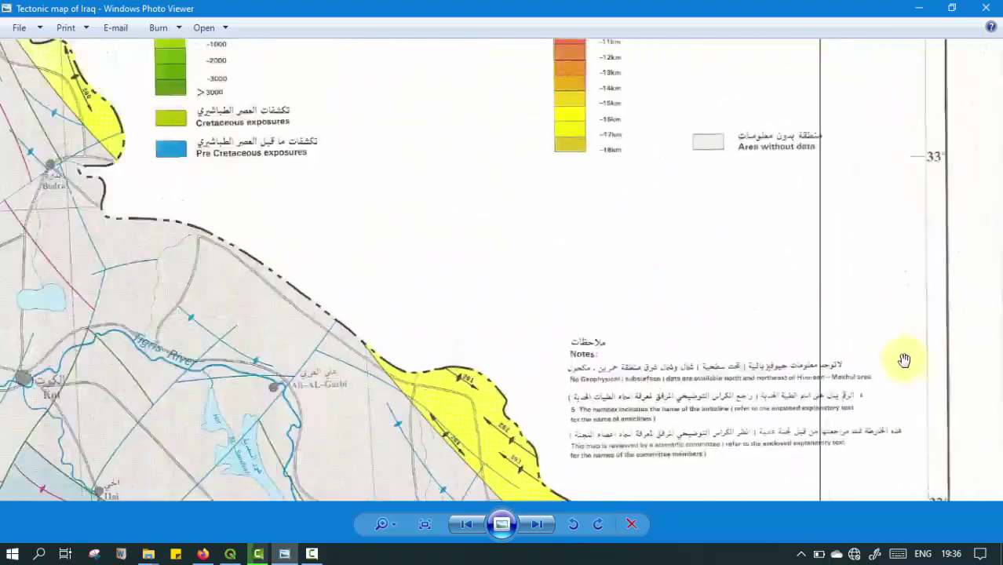
pyautogui.scroll(-3, 549, 223)
pyautogui.scroll(4, 745, 424)
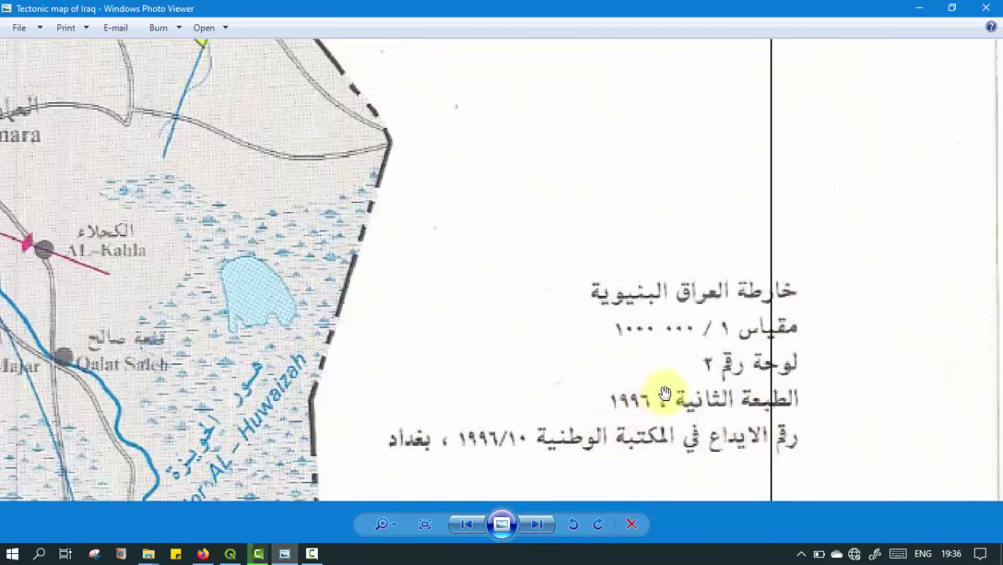
pyautogui.scroll(-5, 758, 333)
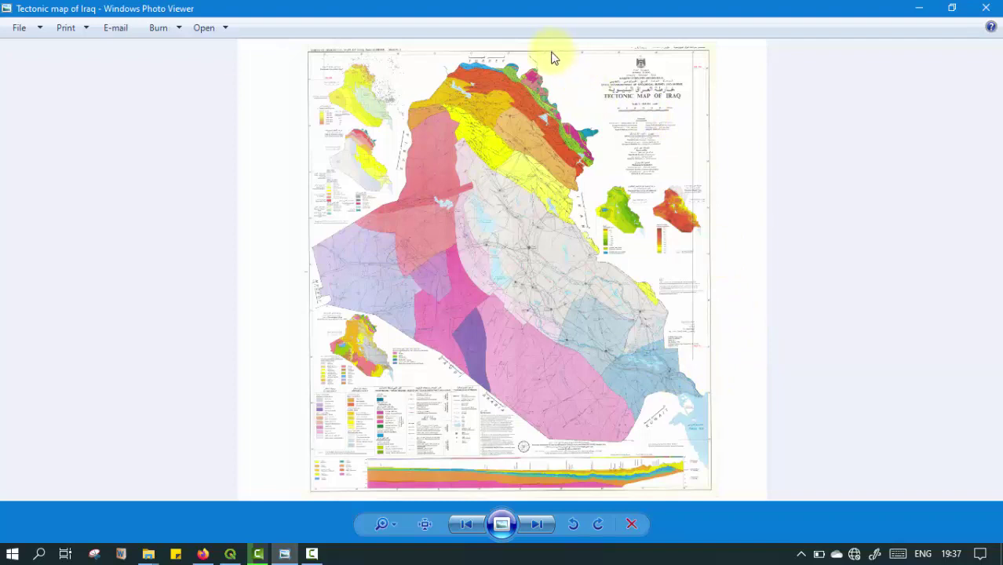
# Step: Examine the overall map layout and the coloured tectonic zones across northern Iraq
pyautogui.scroll(1, 555, 71)
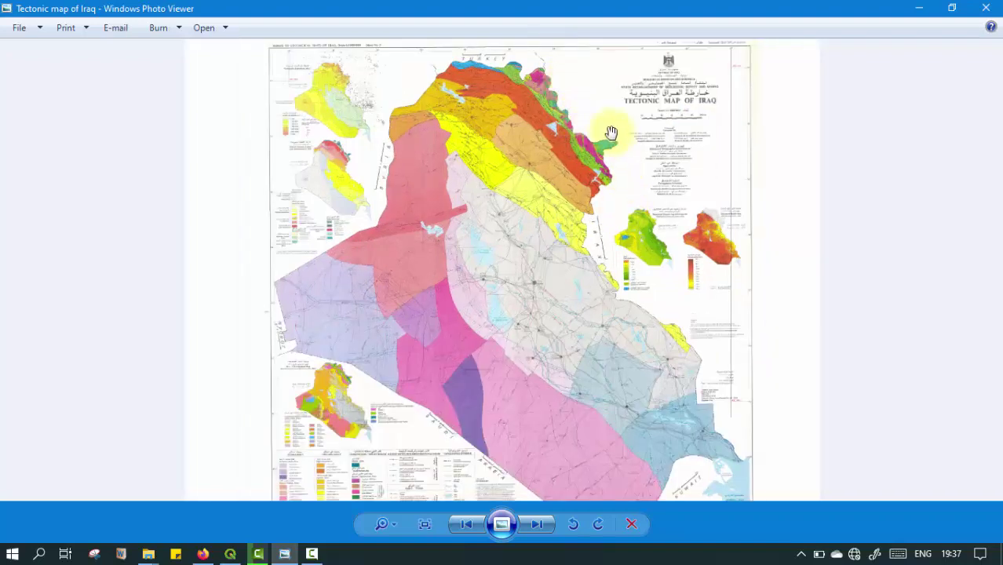
pyautogui.scroll(1, 557, 83)
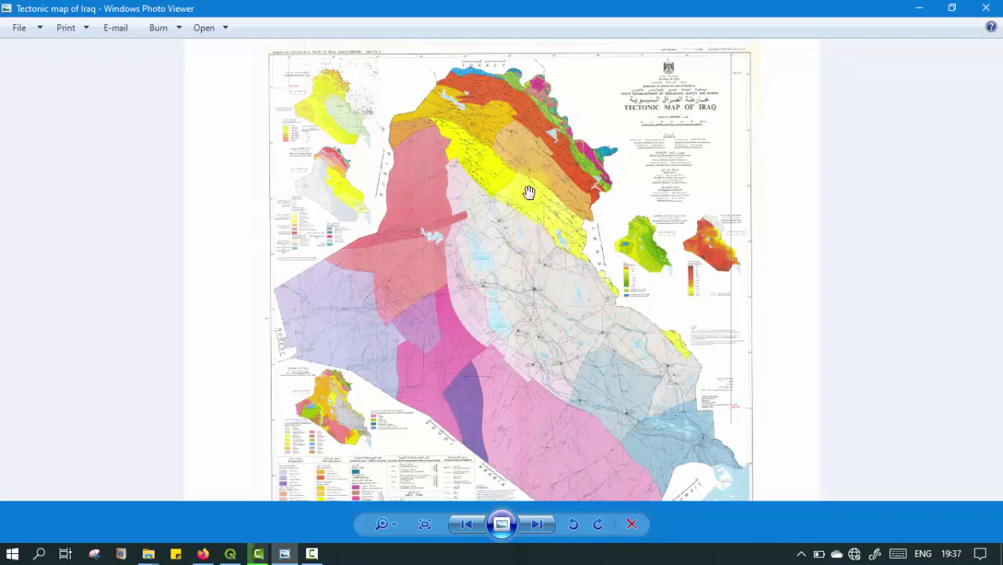
pyautogui.scroll(3, 524, 186)
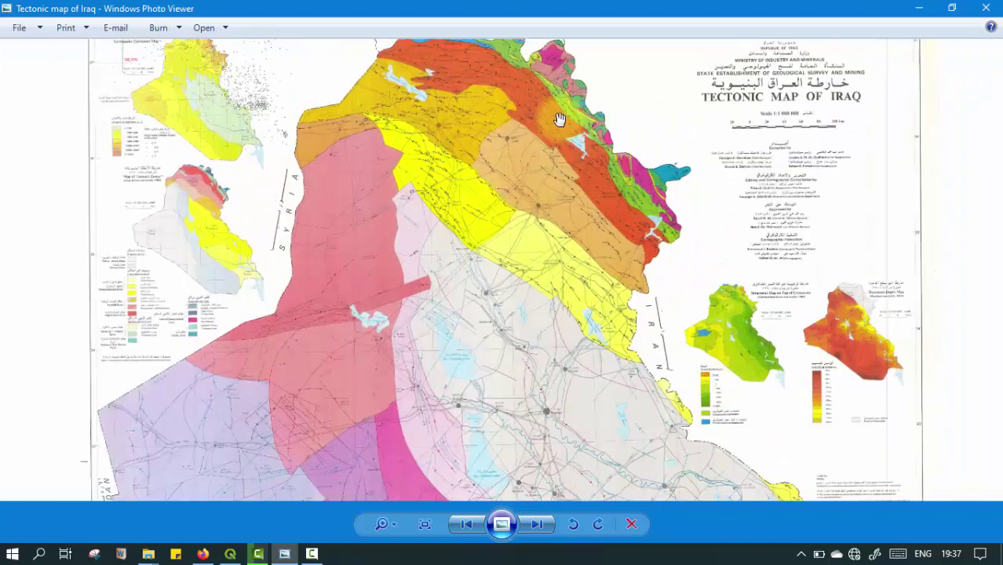
pyautogui.scroll(-2, 544, 202)
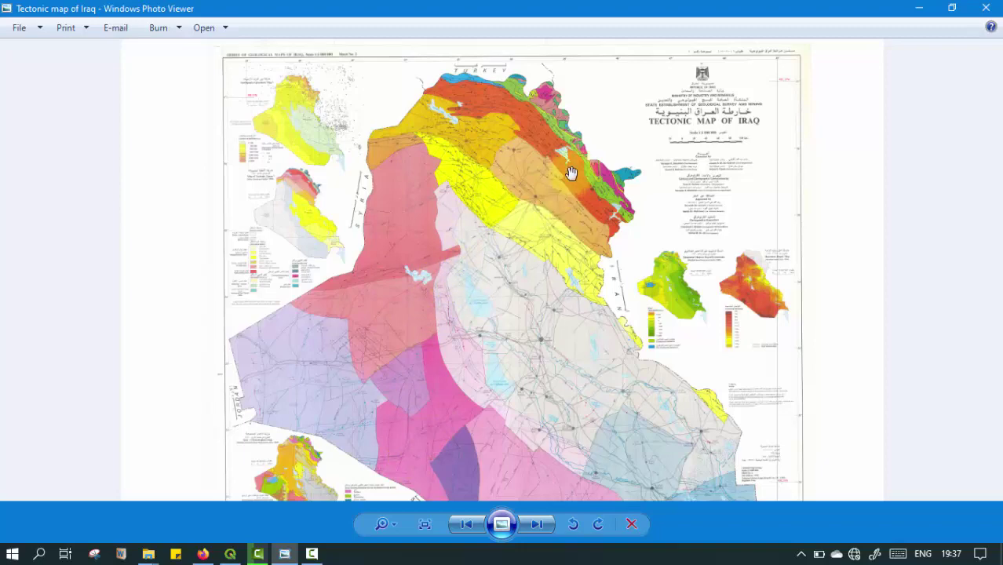
pyautogui.scroll(1, 565, 126)
pyautogui.scroll(1, 633, 218)
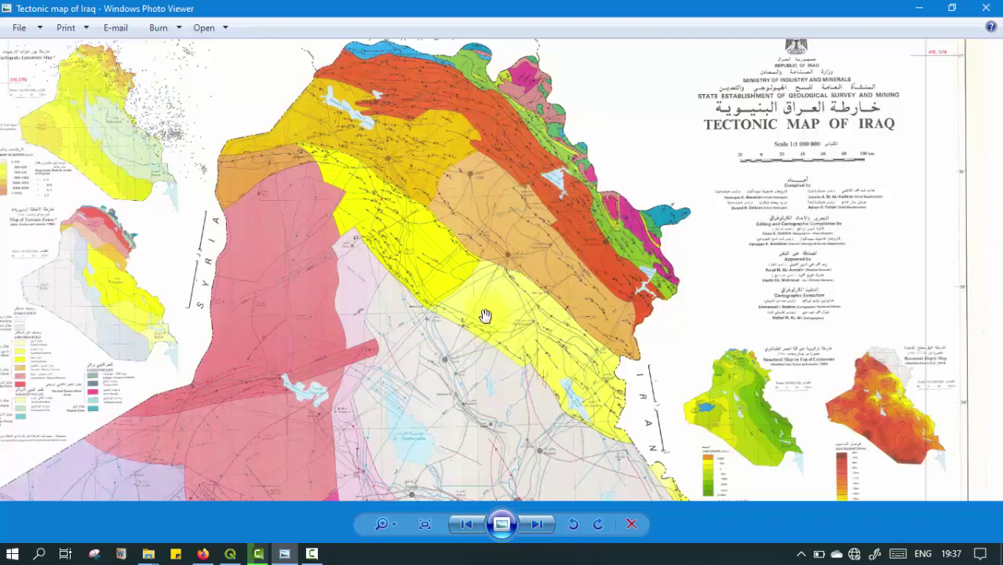
pyautogui.scroll(-2, 485, 314)
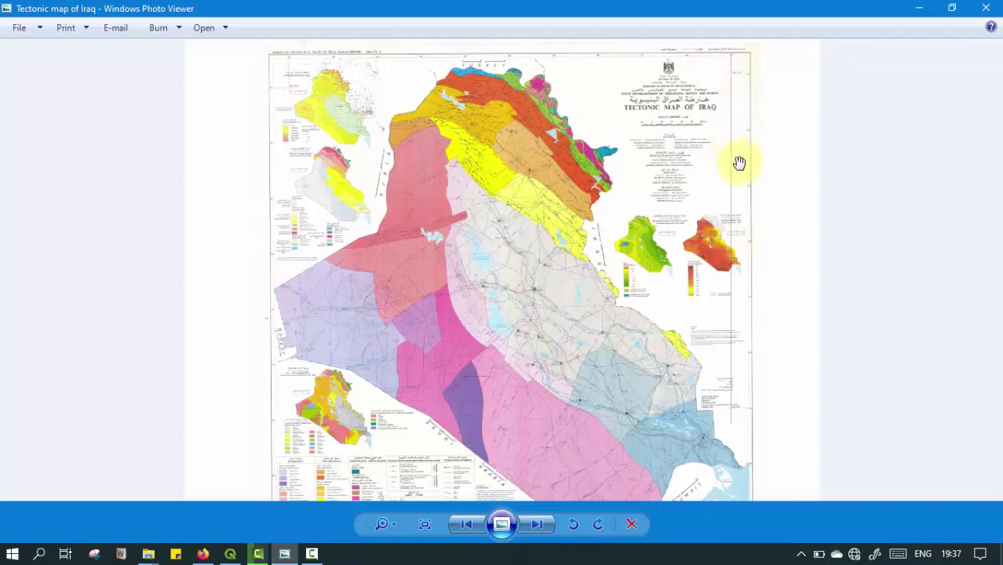
pyautogui.scroll(1, 748, 52)
pyautogui.scroll(-1, 477, 268)
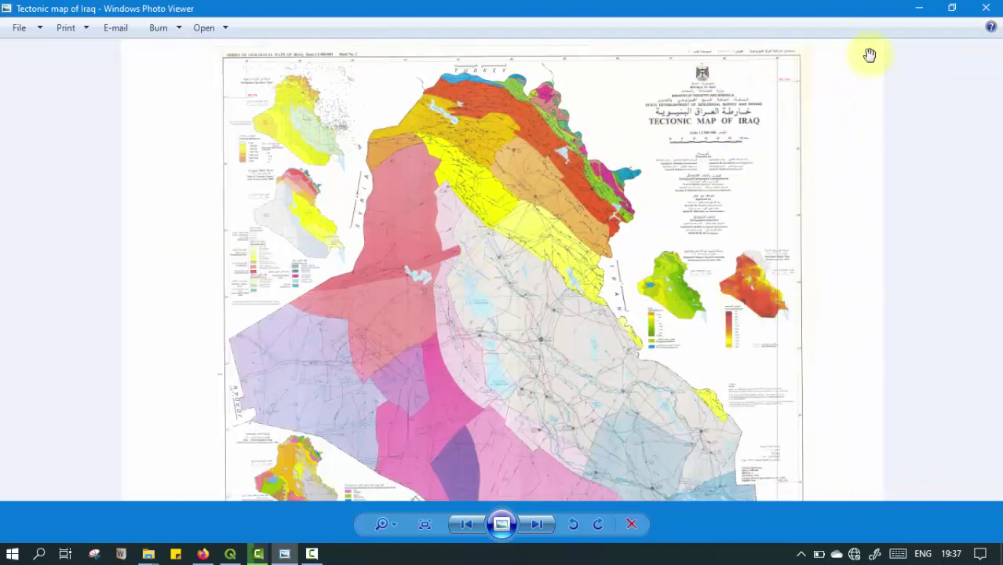
pyautogui.scroll(2, 823, 46)
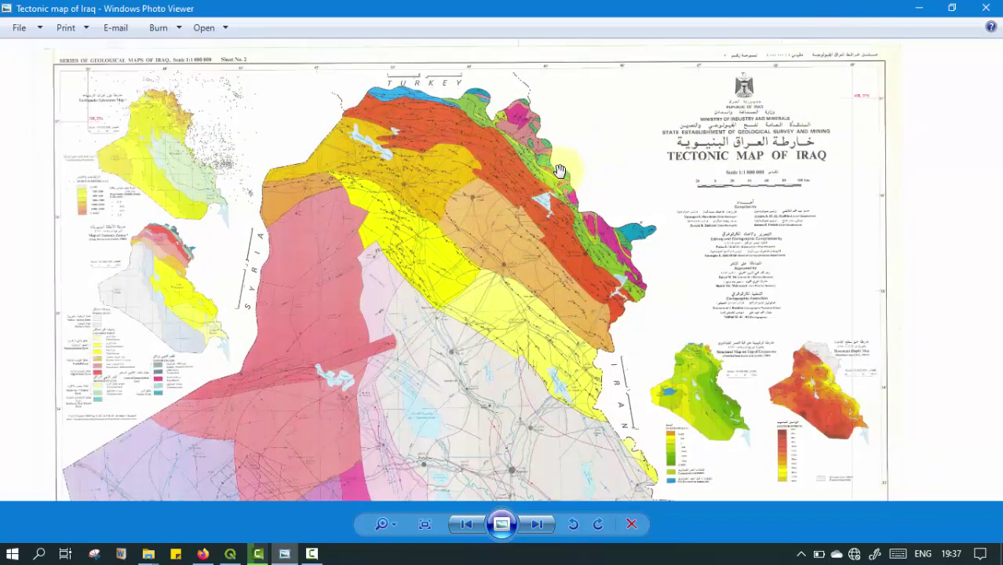
pyautogui.scroll(1, 886, 95)
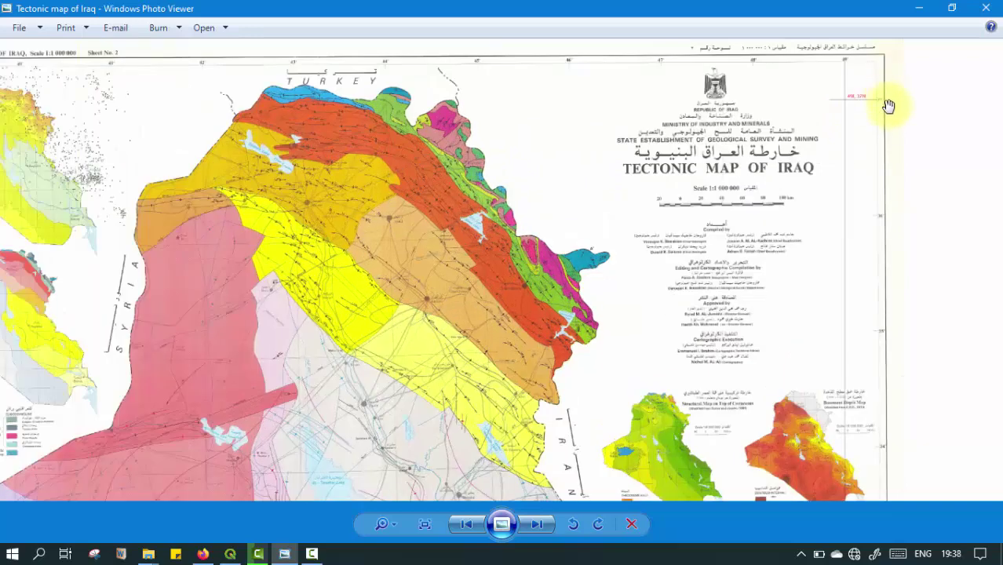
# Step: Examine the 49E, 37N grid intersection in the map's northeast corner and the degree labels on its border
pyautogui.scroll(3, 895, 93)
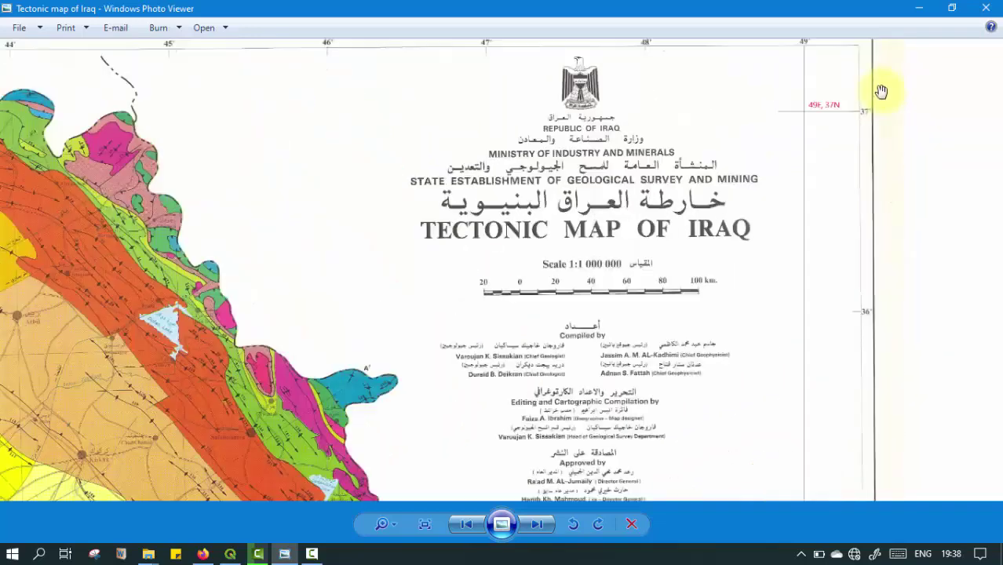
pyautogui.scroll(-2, 596, 392)
pyautogui.scroll(3, 834, 94)
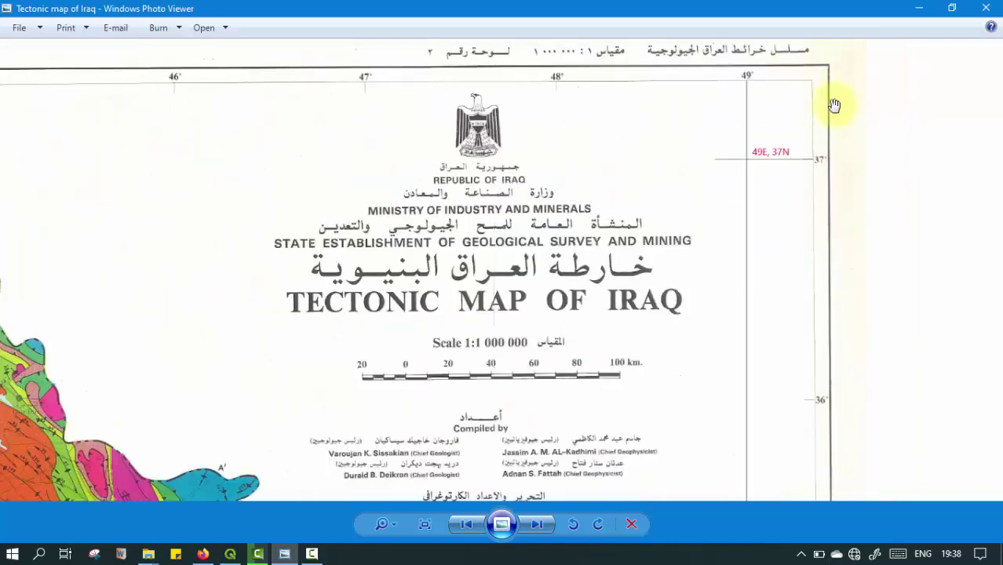
pyautogui.scroll(1, 816, 124)
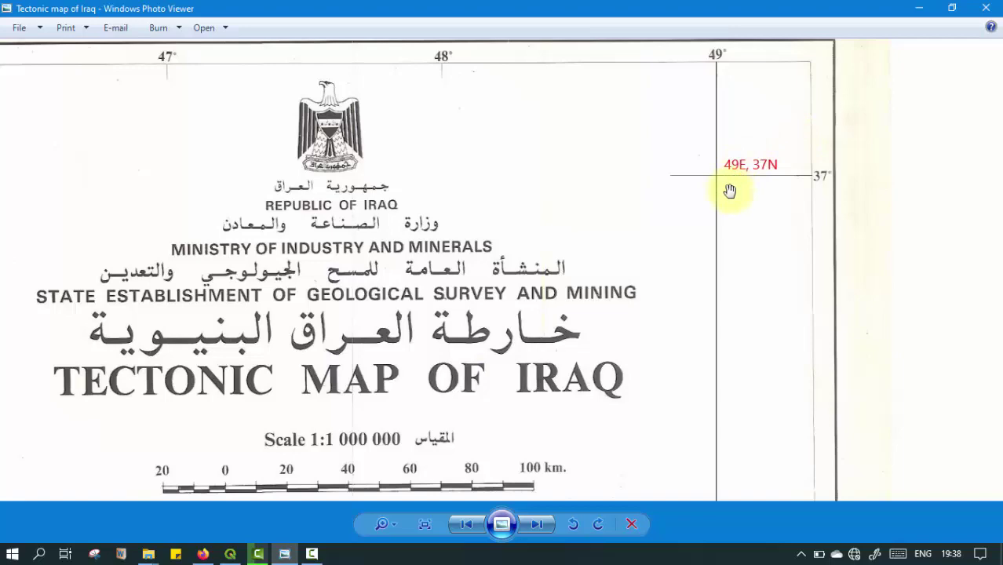
pyautogui.scroll(2, 734, 181)
pyautogui.scroll(-2, 667, 252)
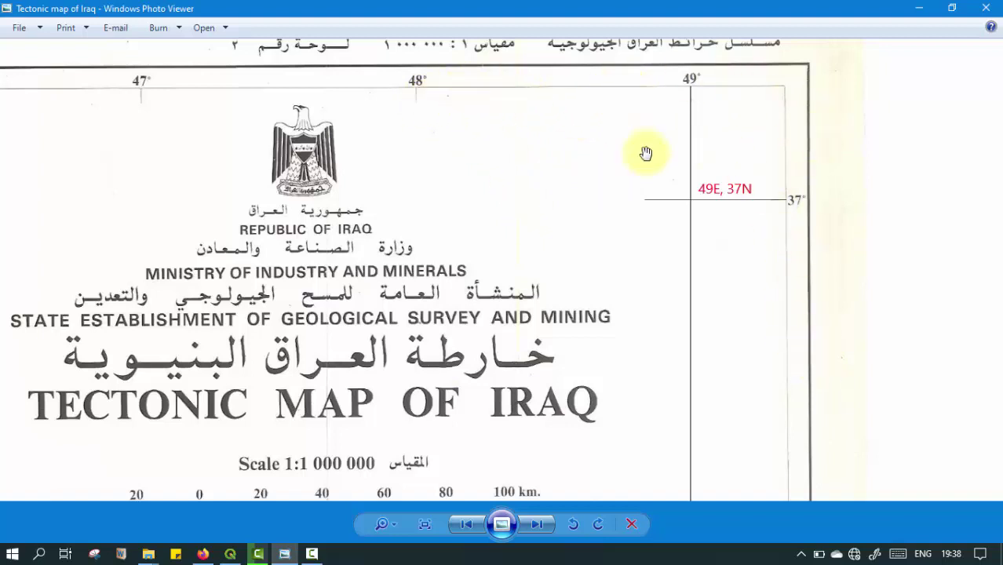
pyautogui.scroll(-1, 740, 161)
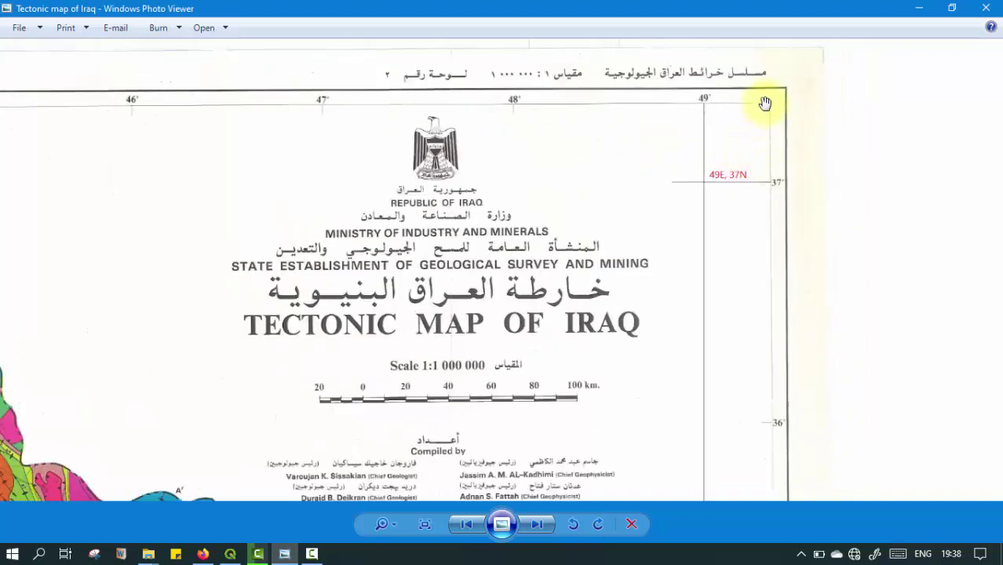
pyautogui.scroll(1, 763, 100)
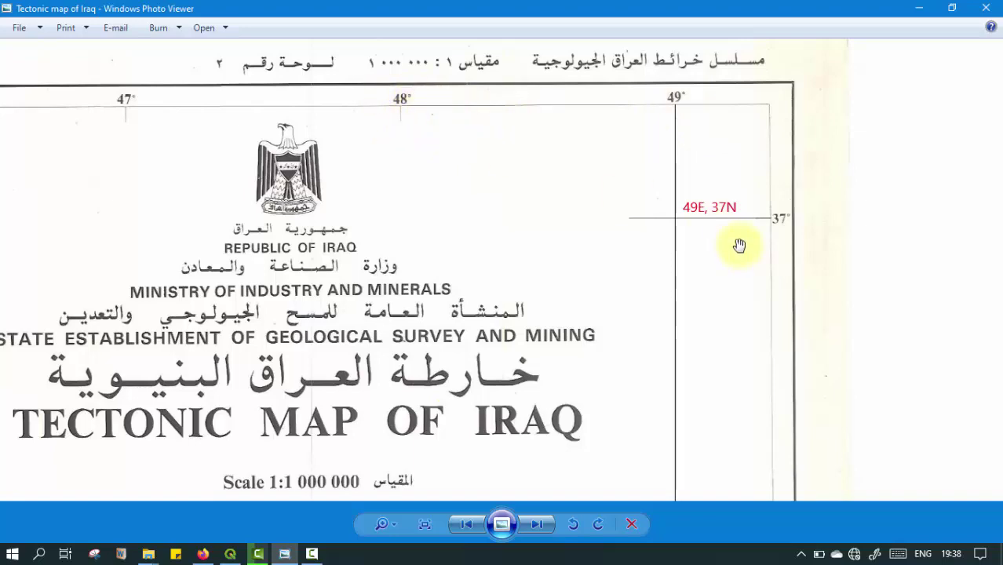
pyautogui.scroll(1, 729, 222)
pyautogui.scroll(-1, 651, 253)
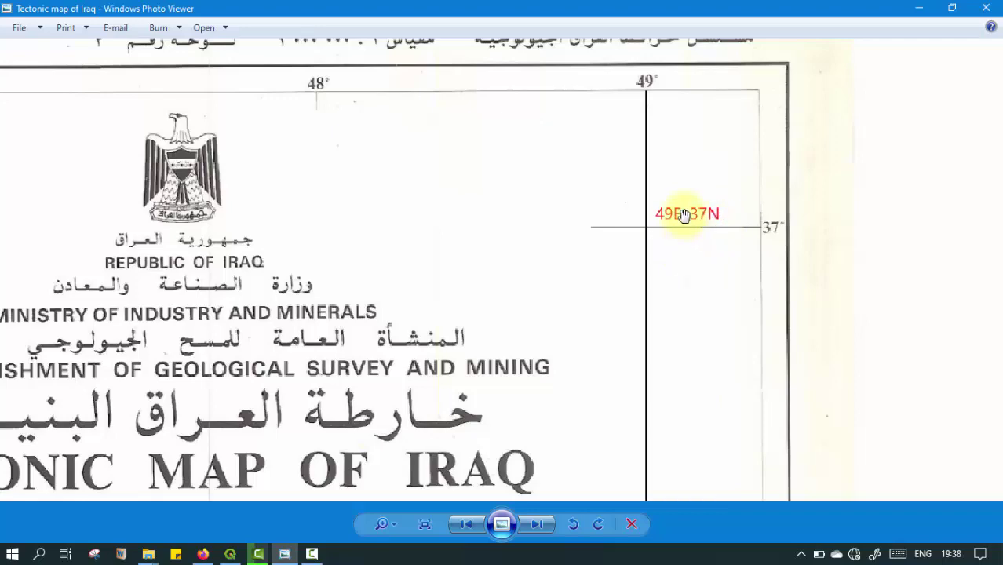
pyautogui.scroll(1, 678, 228)
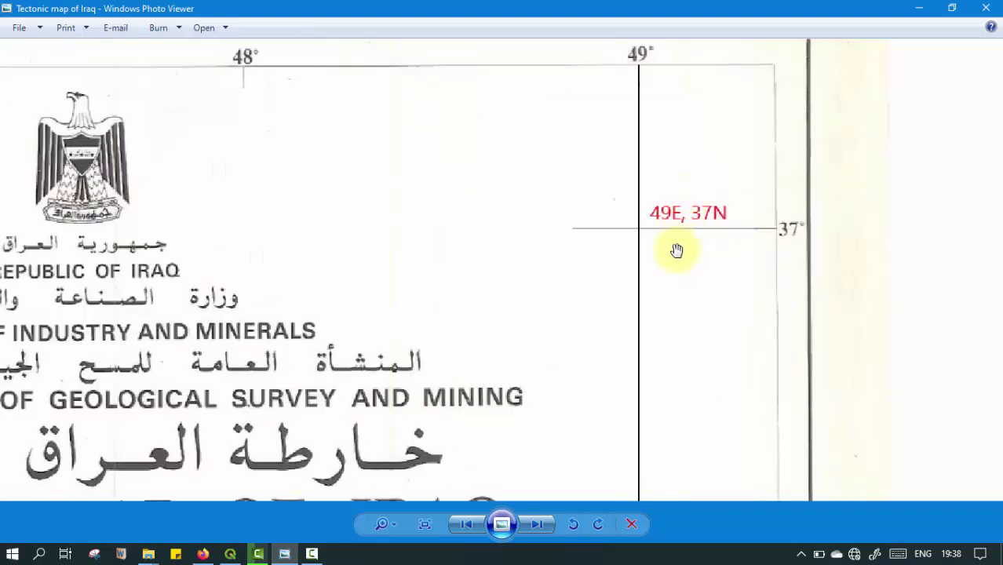
pyautogui.scroll(-1, 680, 235)
pyautogui.scroll(1, 678, 208)
pyautogui.scroll(1, 678, 213)
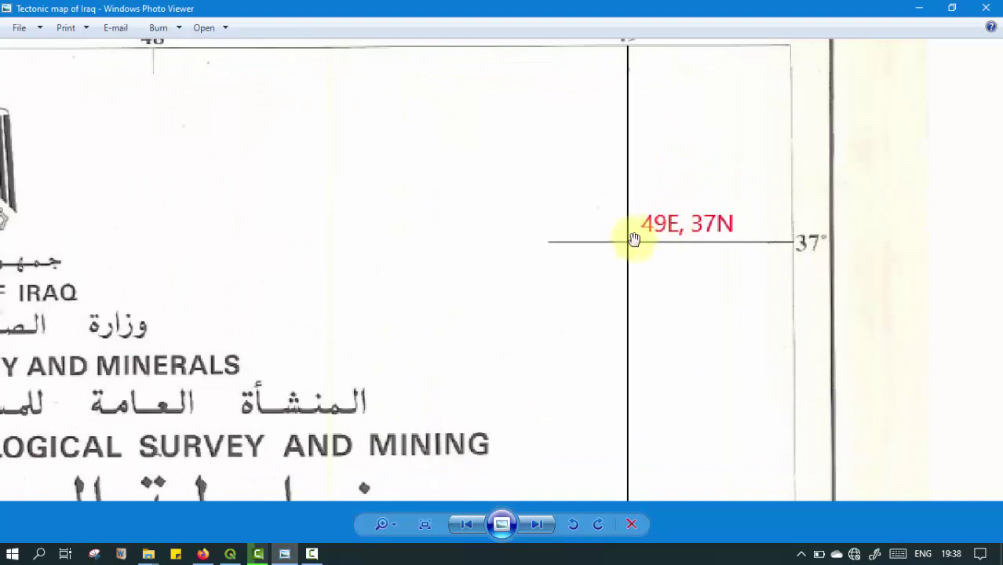
pyautogui.scroll(-1, 663, 264)
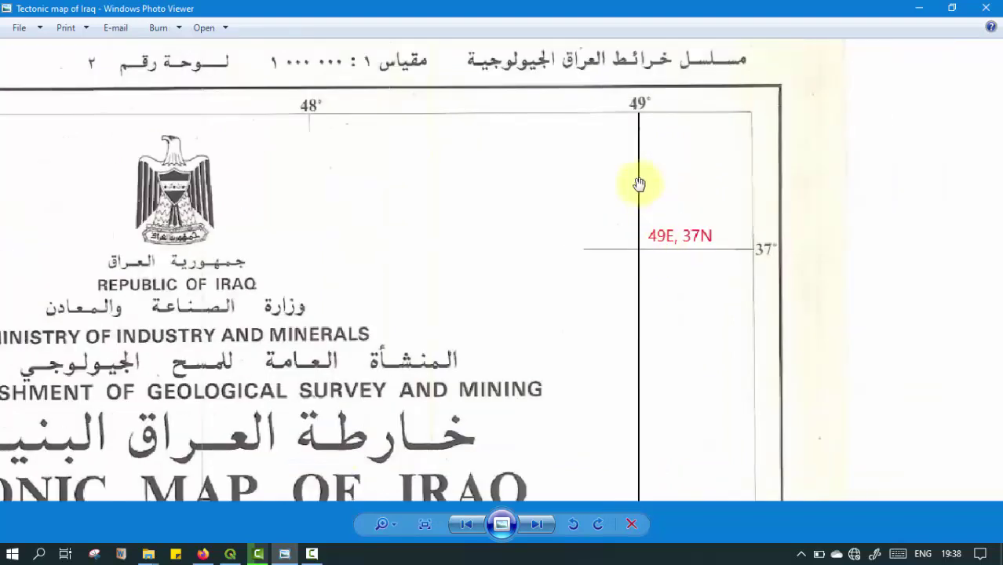
pyautogui.scroll(1, 661, 239)
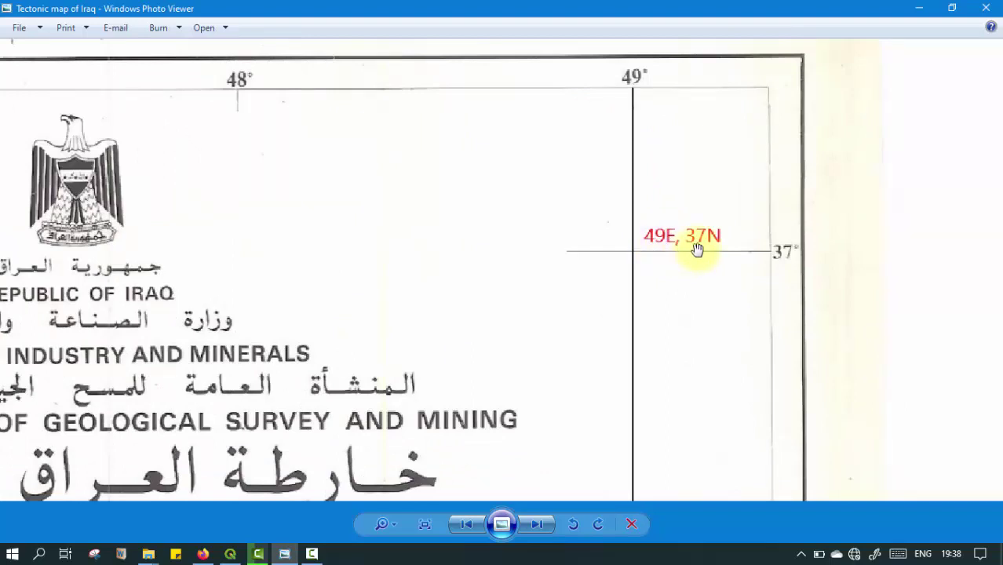
pyautogui.scroll(-1, 741, 265)
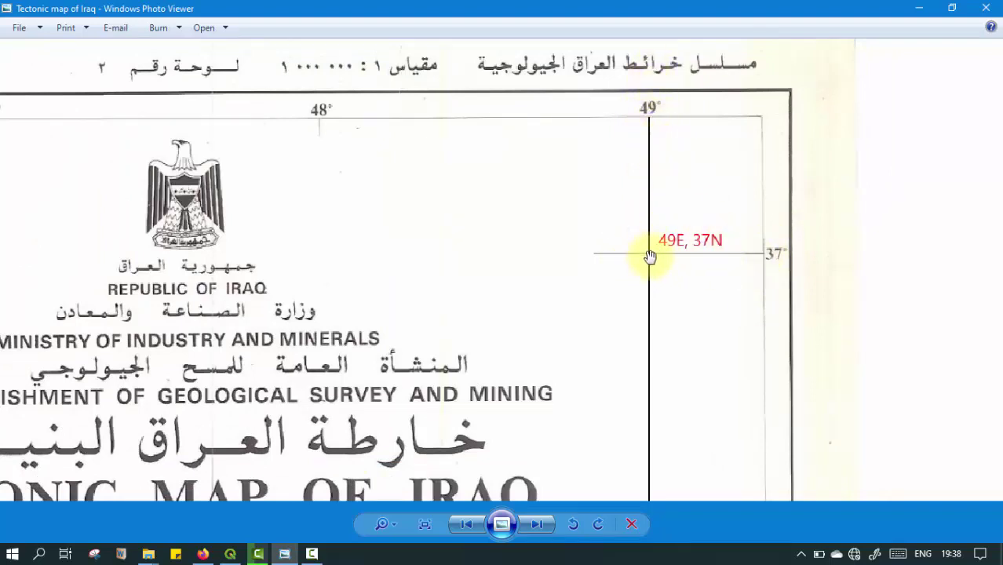
pyautogui.scroll(3, 645, 249)
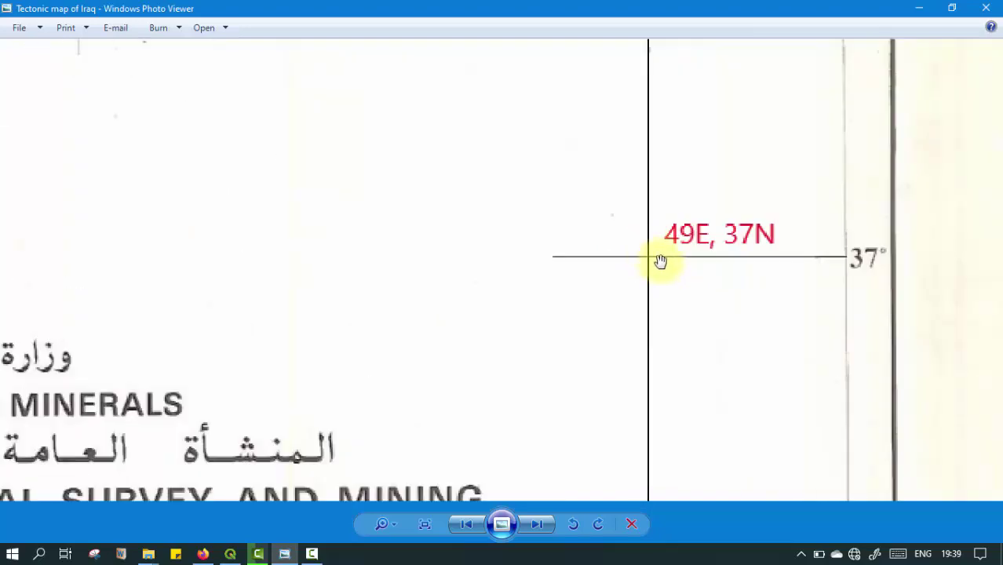
pyautogui.scroll(-2, 661, 262)
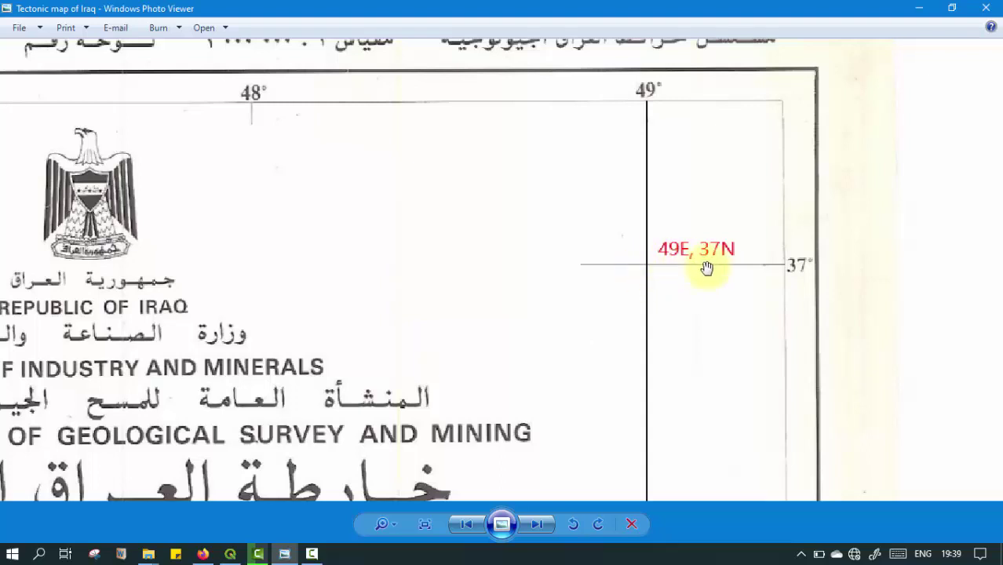
# Step: Examine the 49E, 31N grid intersection beside the edition details in the southeast of the map
pyautogui.scroll(-5, 710, 263)
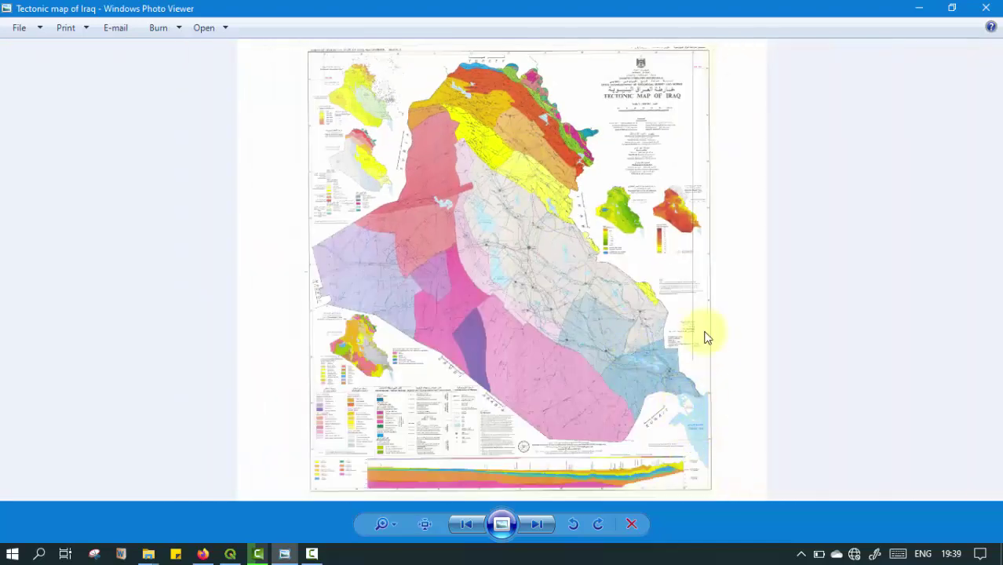
pyautogui.scroll(2, 710, 341)
pyautogui.scroll(-1, 618, 332)
pyautogui.scroll(4, 772, 349)
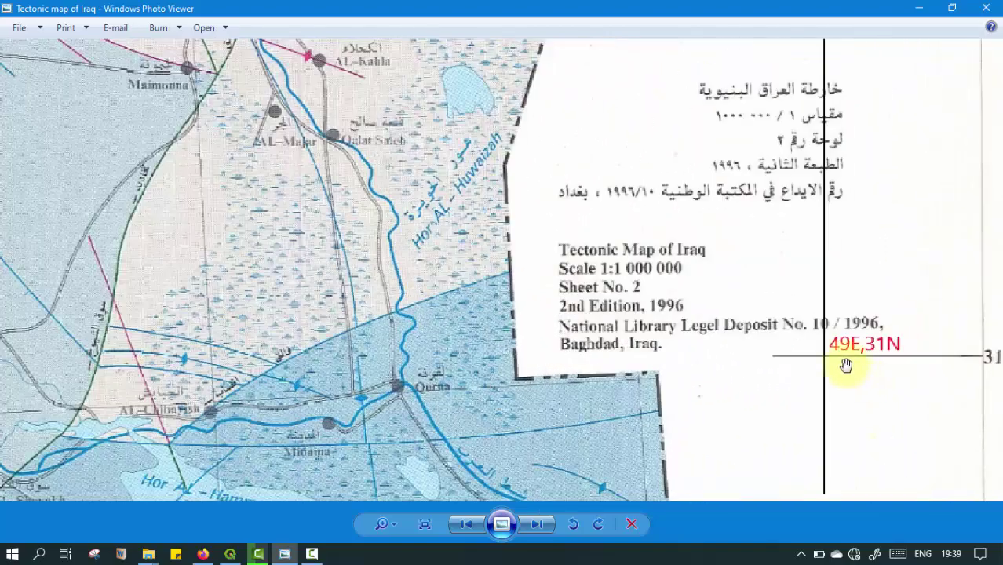
pyautogui.scroll(1, 835, 359)
pyautogui.scroll(-1, 648, 341)
pyautogui.scroll(1, 832, 352)
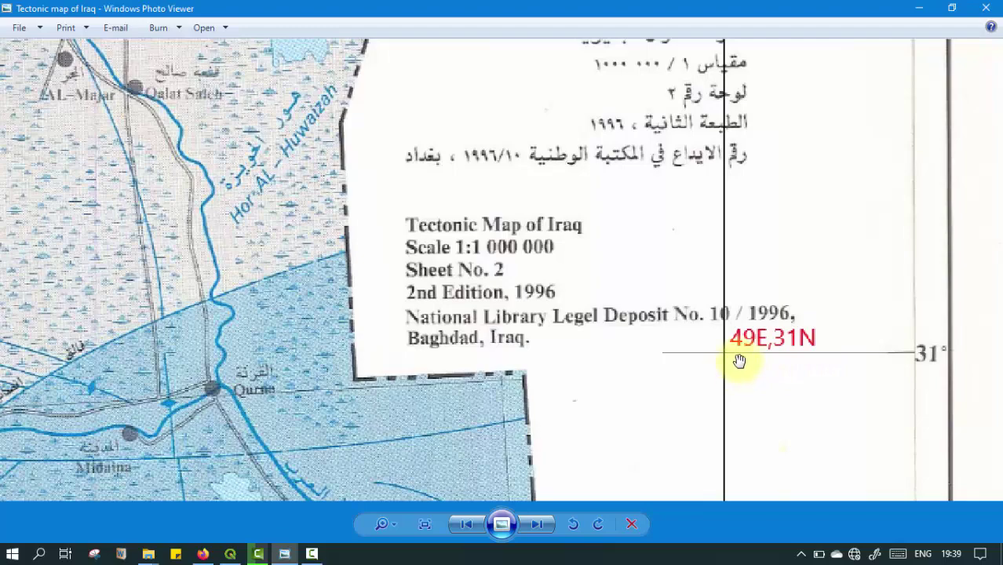
pyautogui.scroll(-3, 745, 337)
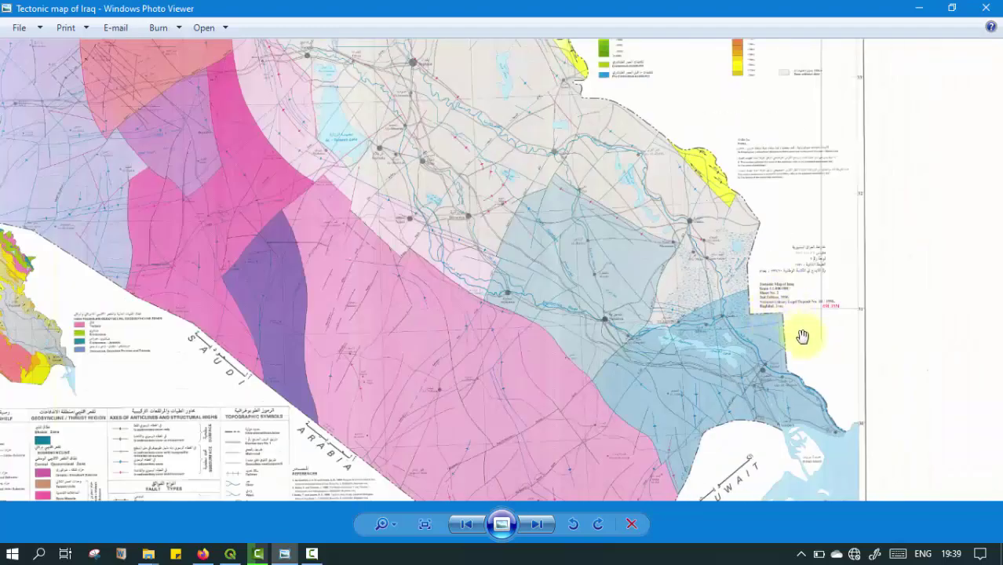
# Step: Examine the 39E, 37N grid intersection beside the Earthquake Epicenters Map in the northwest corner of the map
pyautogui.scroll(-2, 784, 350)
pyautogui.scroll(2, 328, 77)
pyautogui.scroll(-1, 268, 69)
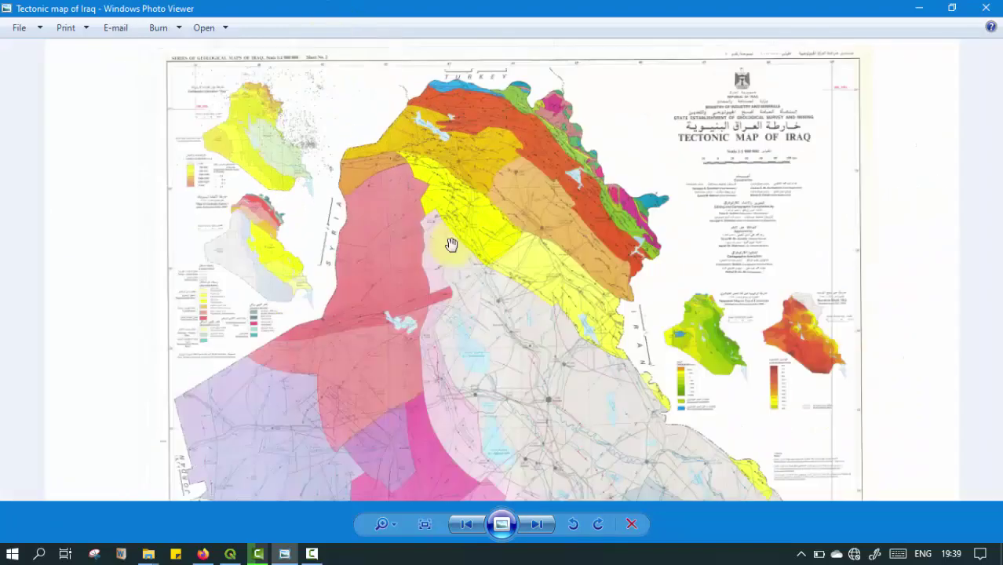
pyautogui.scroll(1, 237, 81)
pyautogui.scroll(1, 128, 105)
pyautogui.scroll(2, 163, 123)
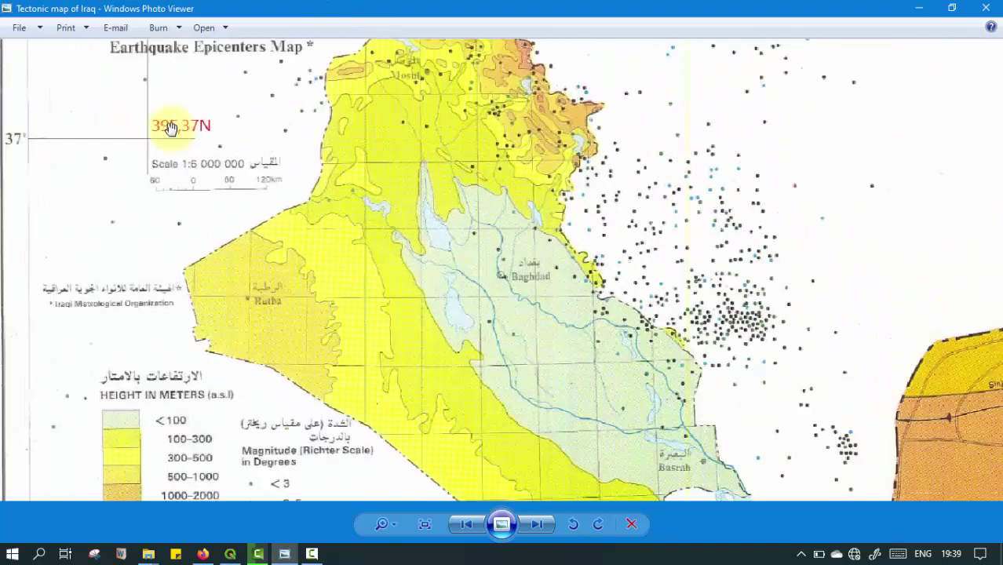
pyautogui.scroll(-2, 185, 134)
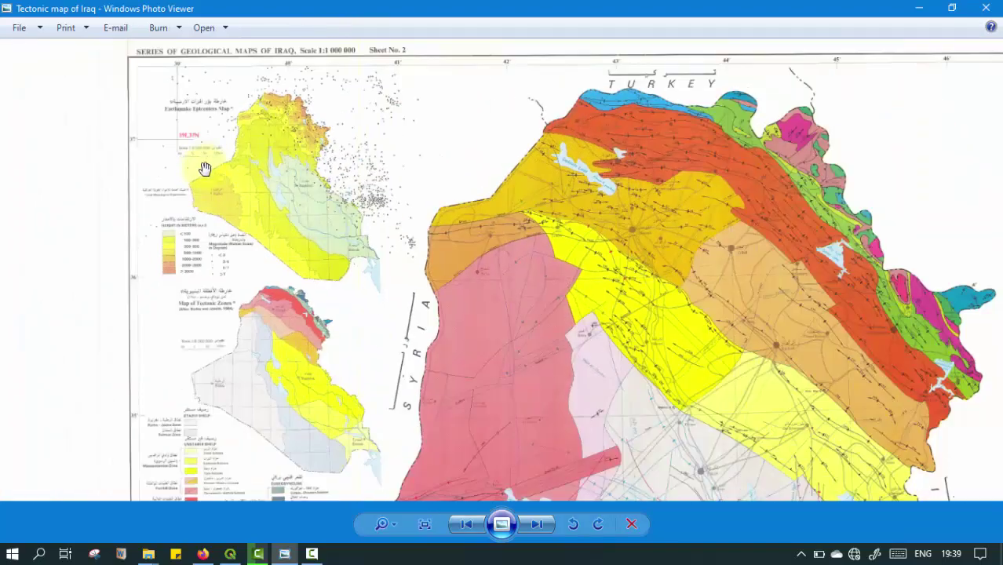
pyautogui.scroll(1, 169, 90)
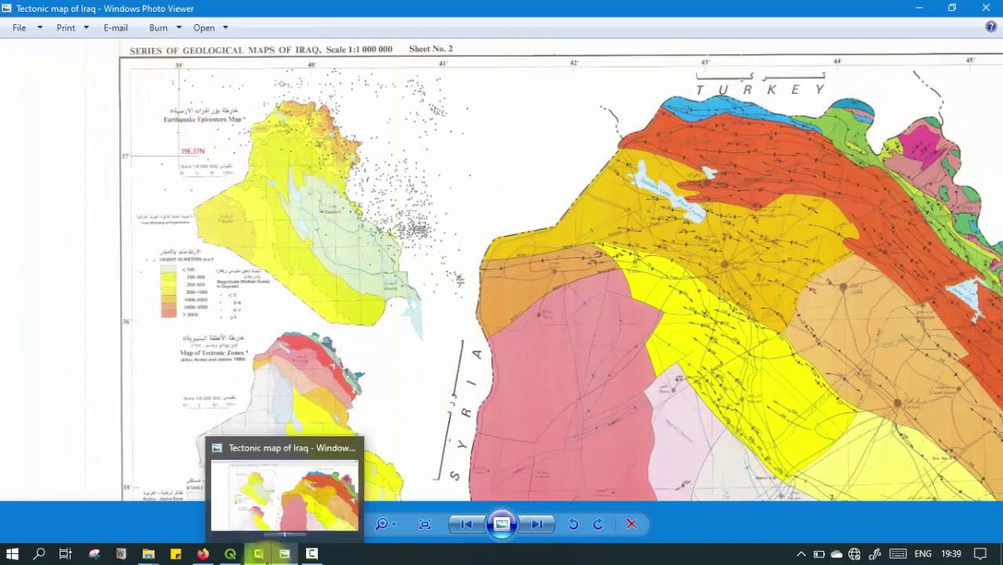
# Step: Switch to QGIS and open the Data Source Manager with Raster as the source type
pyautogui.click(257, 556)
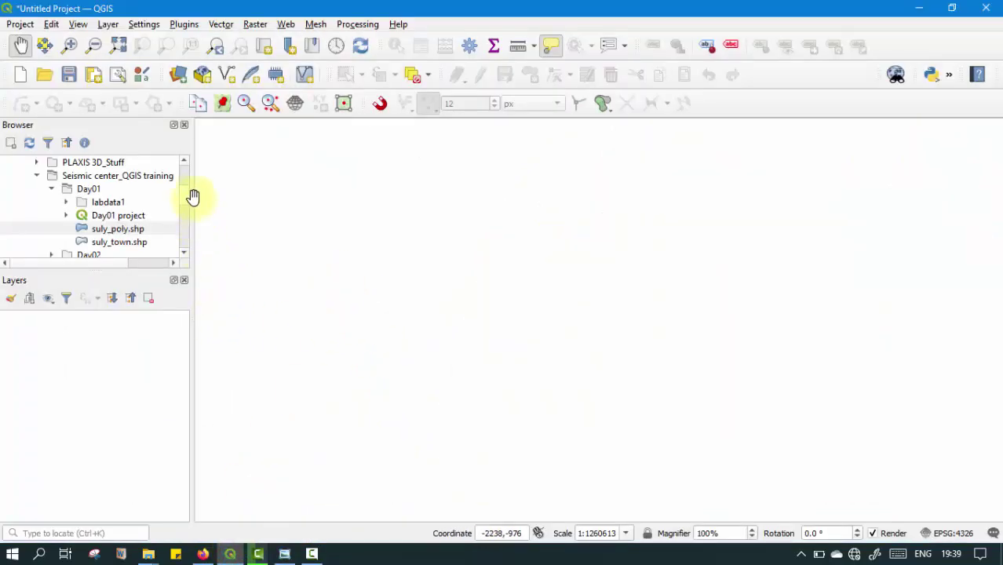
pyautogui.click(185, 82)
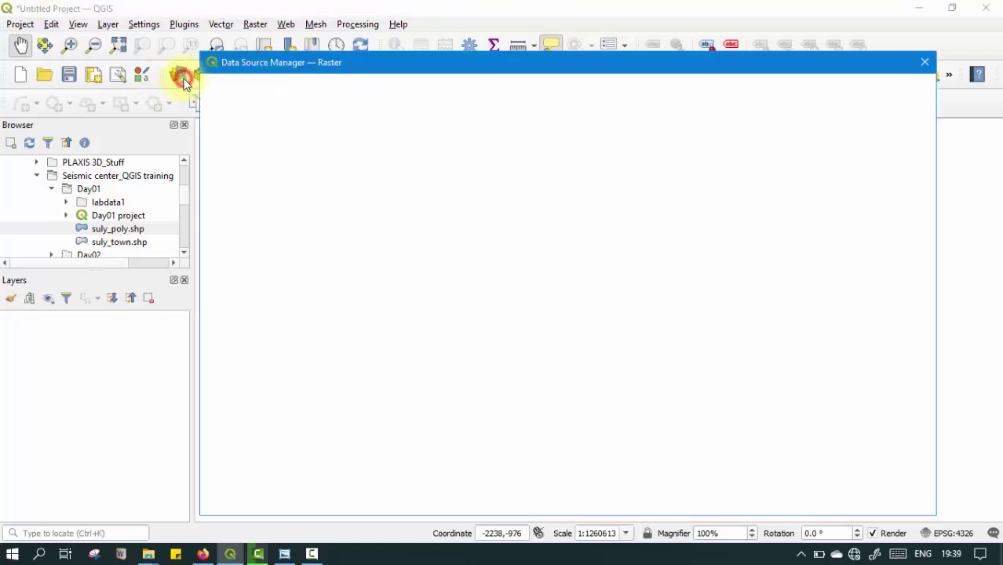
pyautogui.click(240, 116)
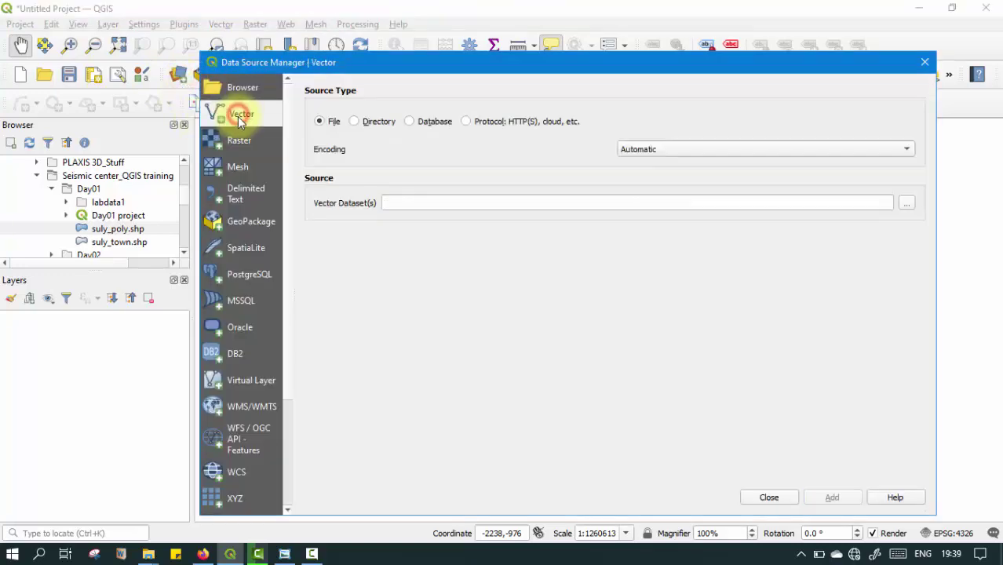
pyautogui.click(236, 138)
pyautogui.click(239, 168)
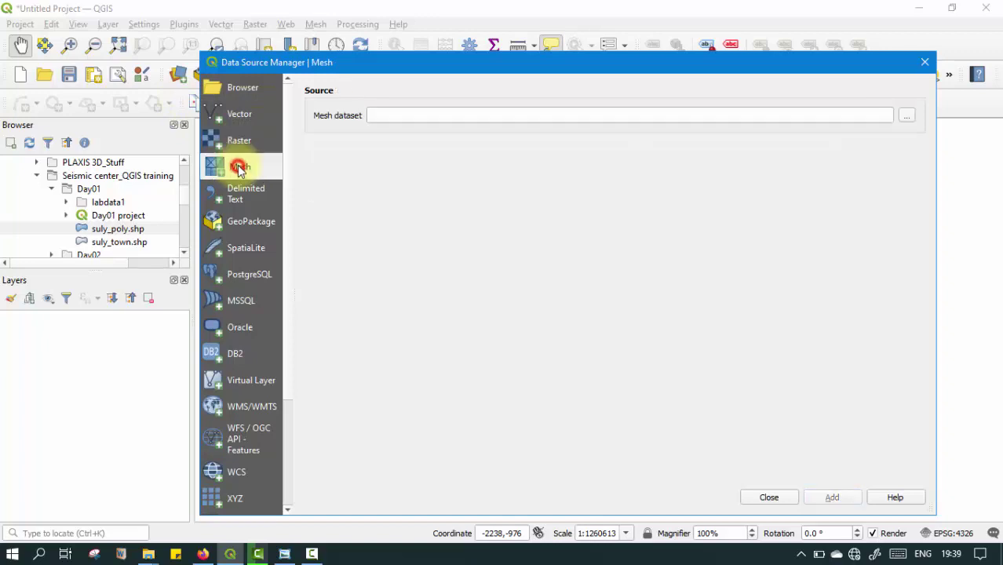
pyautogui.moveTo(271, 60); pyautogui.dragTo(265, 54)
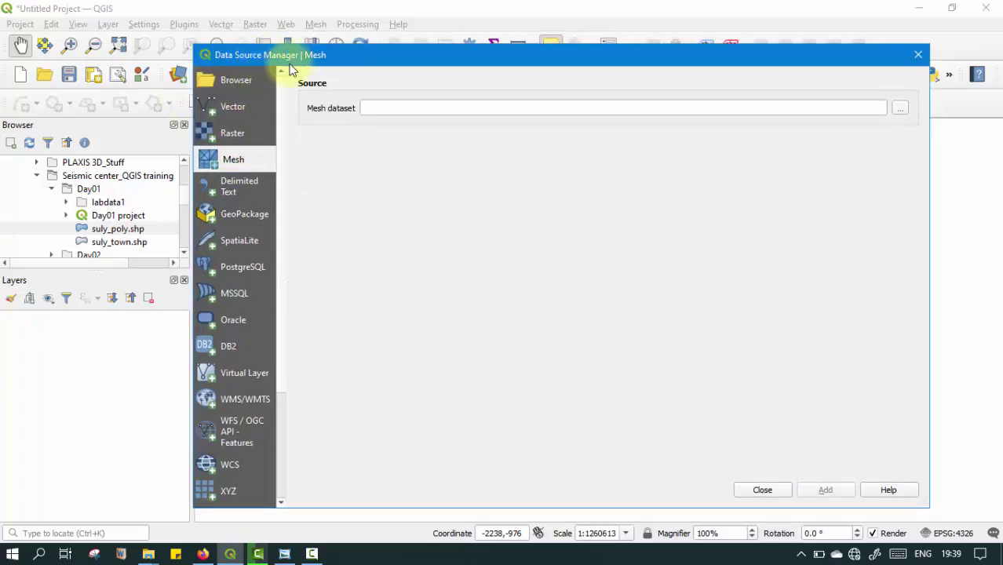
pyautogui.click(242, 139)
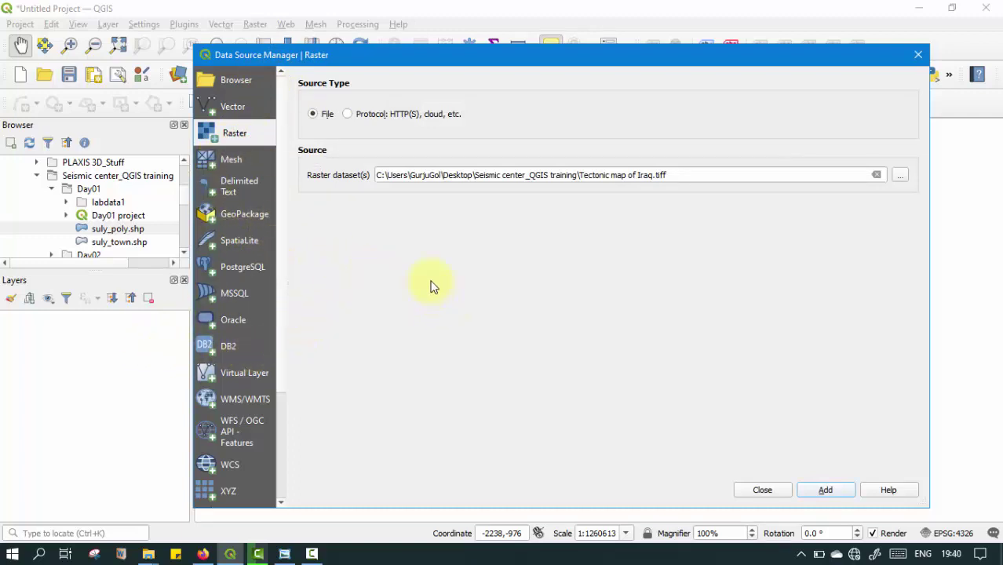
# Step: Add the Tectonic map of Iraq image from the Seismic center_QGIS training folder as a raster layer and close the source manager
pyautogui.click(900, 174)
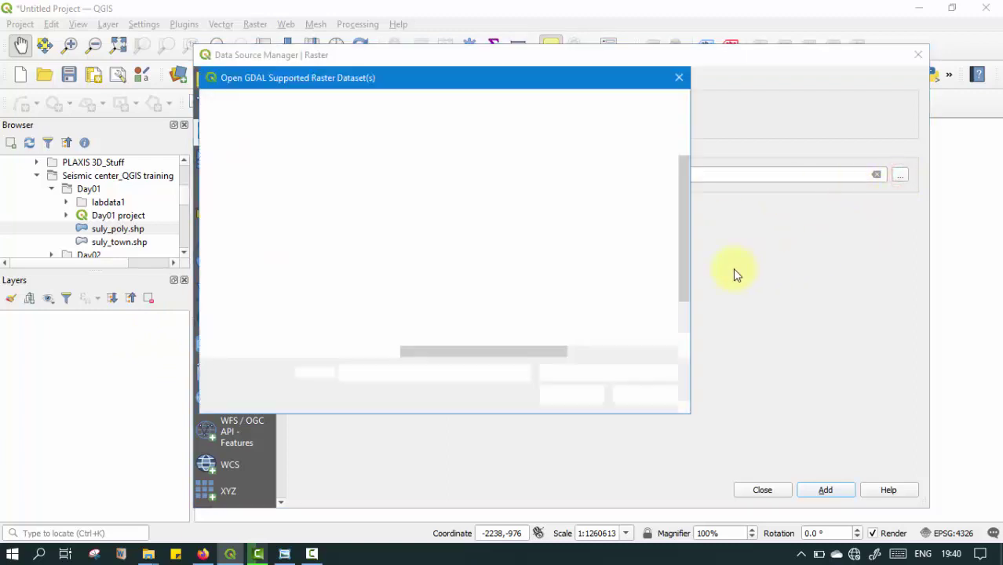
pyautogui.moveTo(489, 84); pyautogui.dragTo(587, 95)
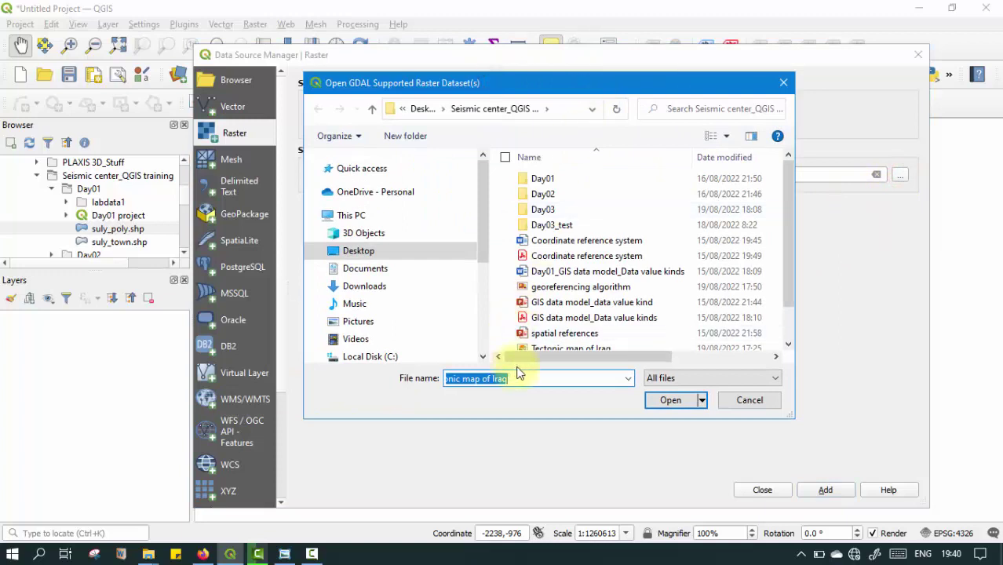
pyautogui.moveTo(788, 255); pyautogui.dragTo(791, 325)
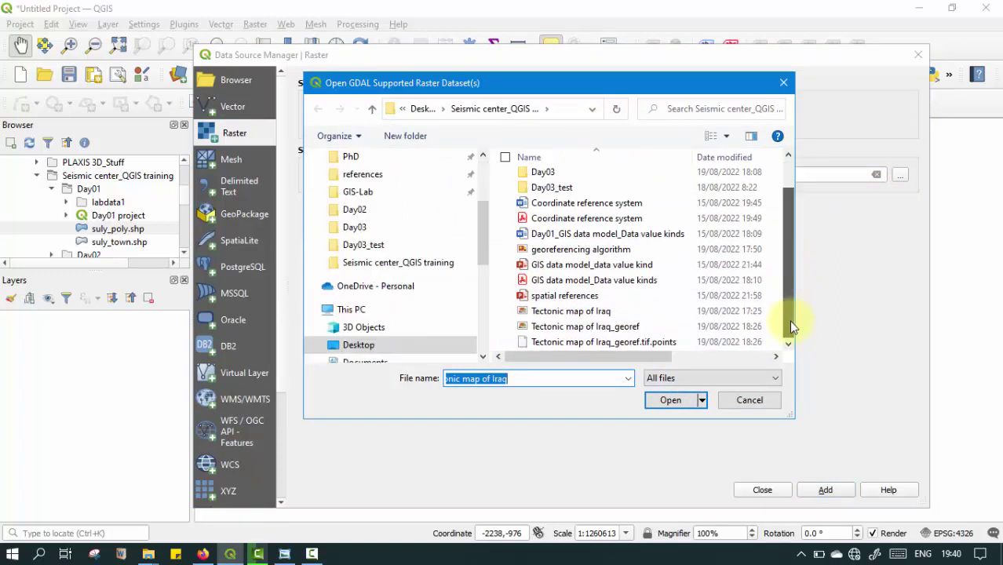
pyautogui.click(599, 317)
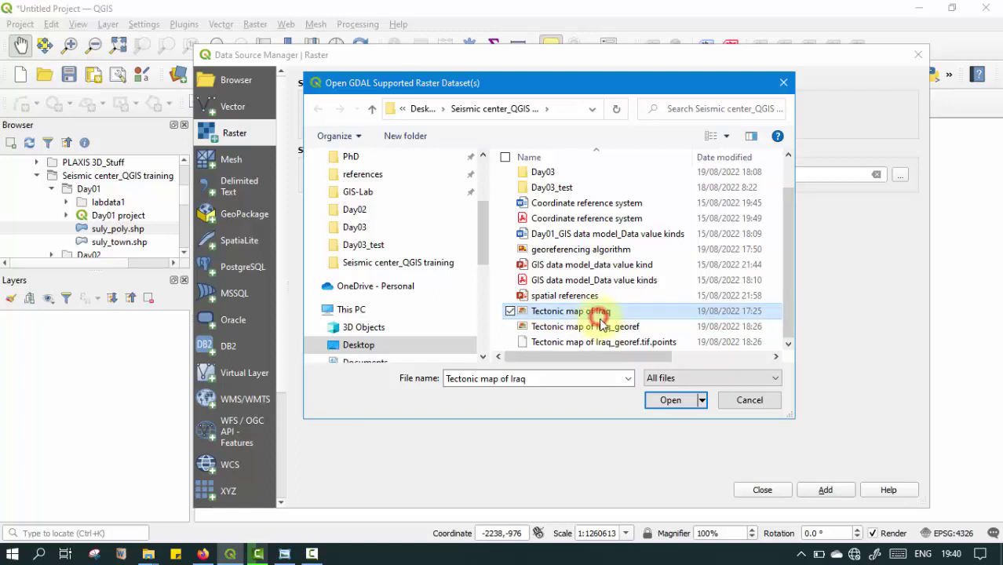
pyautogui.click(669, 401)
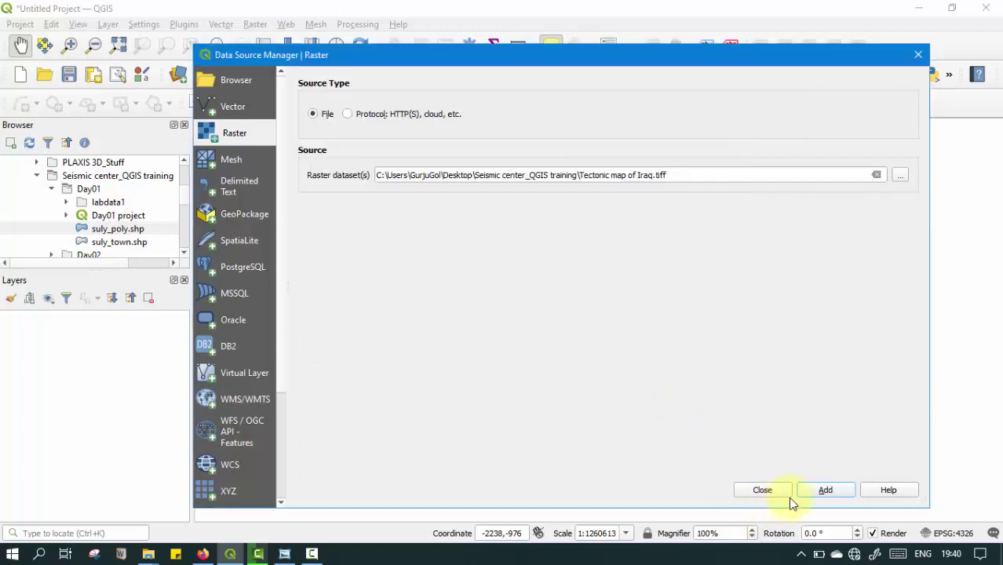
pyautogui.click(825, 492)
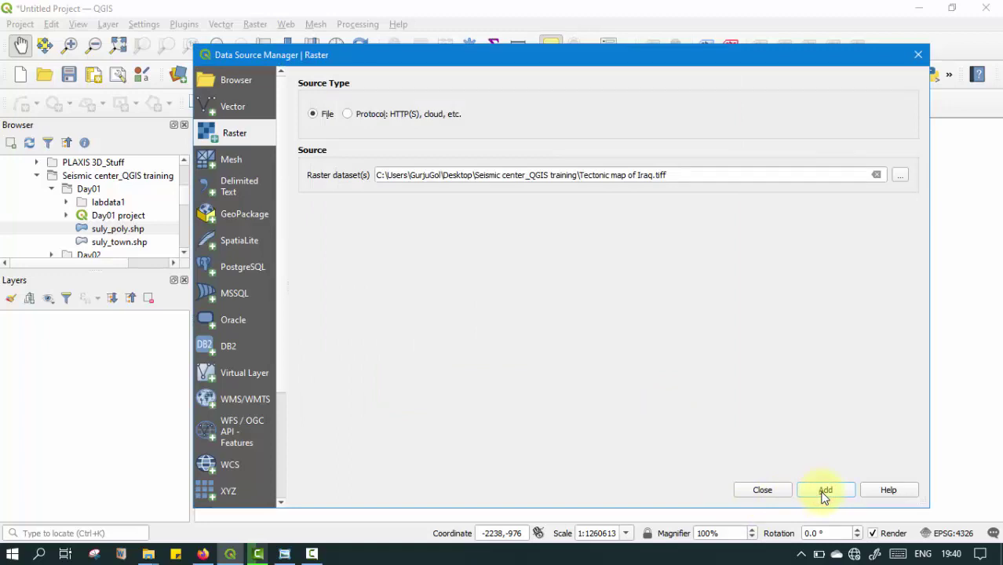
pyautogui.click(763, 490)
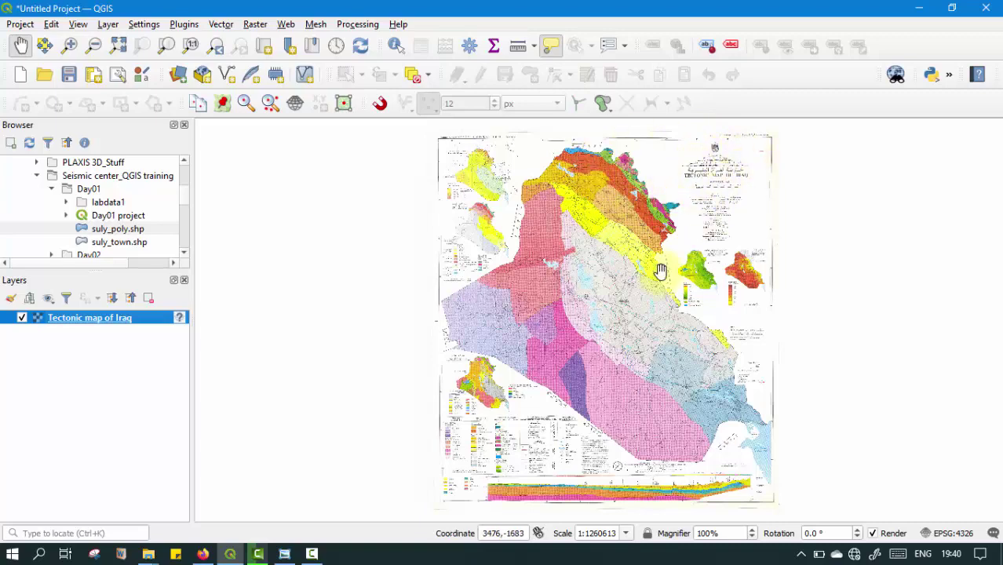
# Step: Check the source coordinate reference system of the Tectonic map of Iraq layer in its properties, without changing it
pyautogui.scroll(-10, 585, 369)
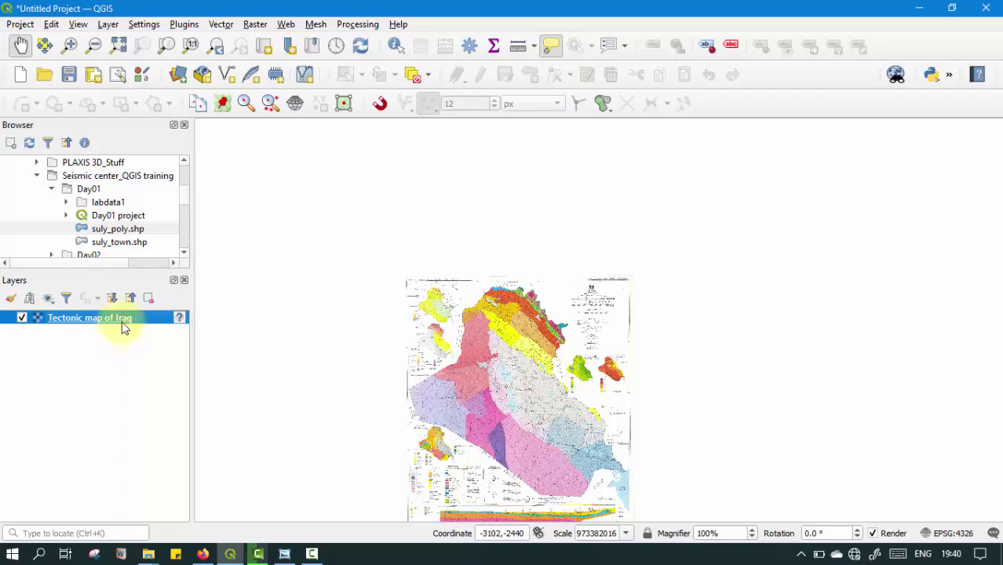
pyautogui.click(128, 326)
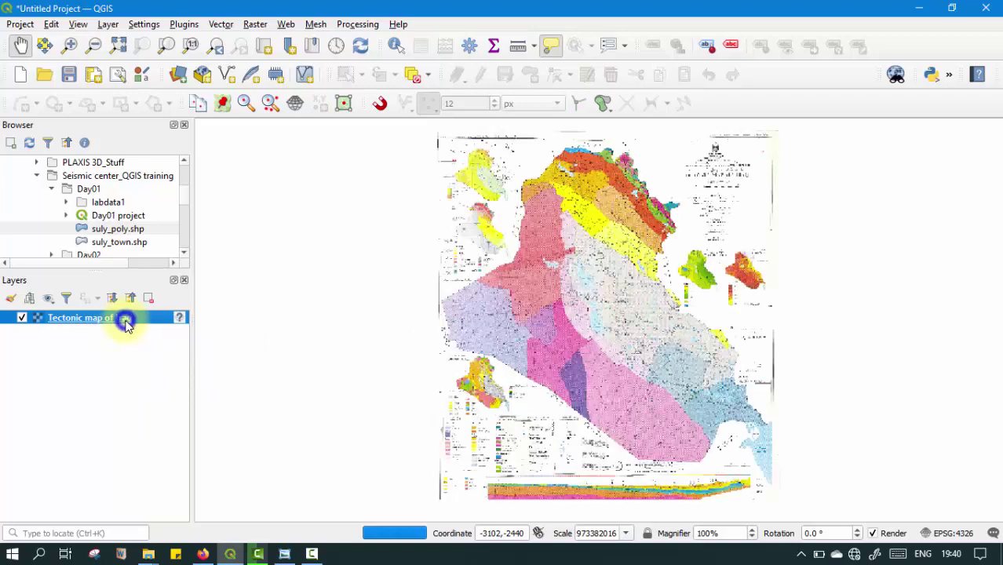
pyautogui.rightClick(121, 321)
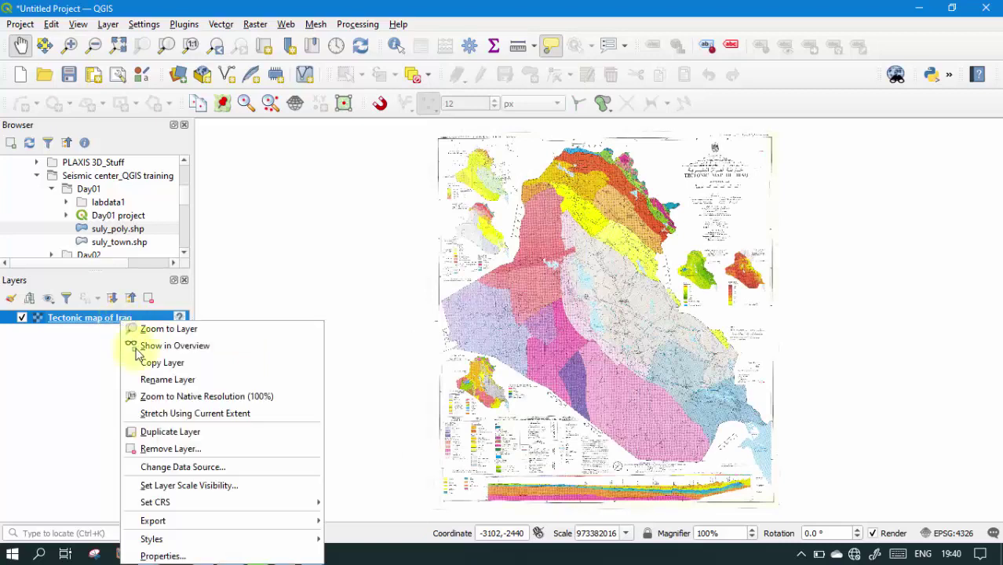
pyautogui.click(155, 560)
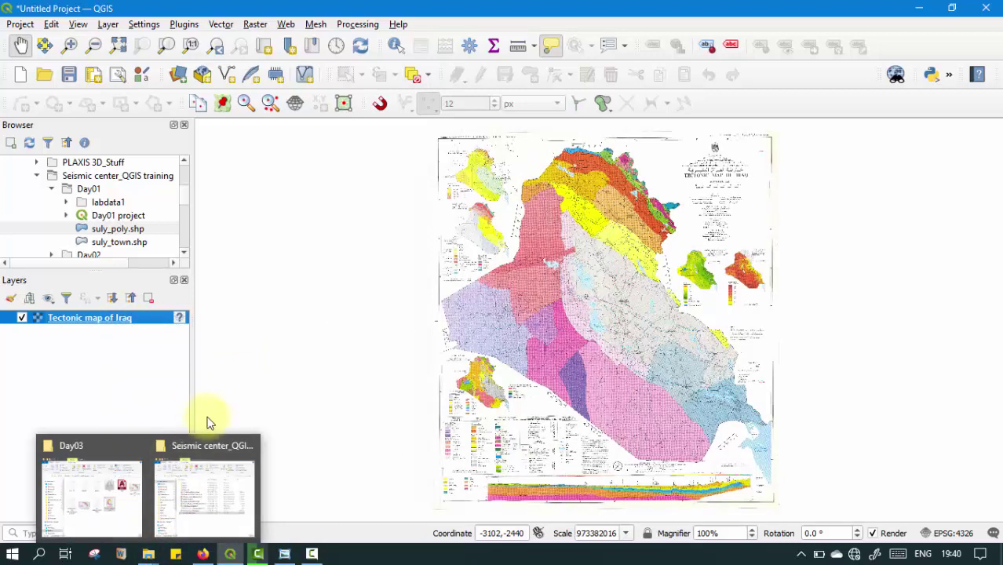
pyautogui.doubleClick(115, 317)
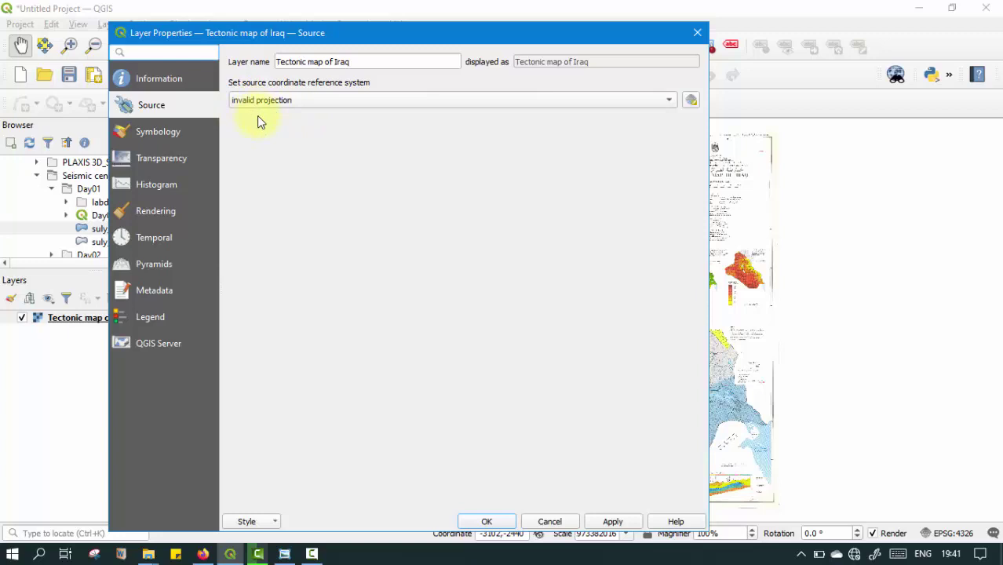
pyautogui.click(538, 521)
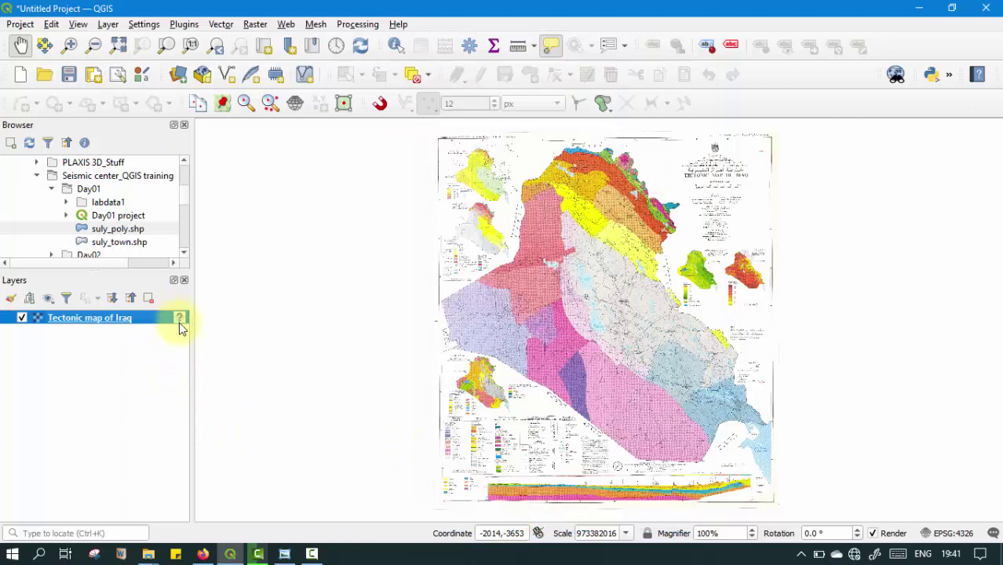
pyautogui.moveTo(181, 326)
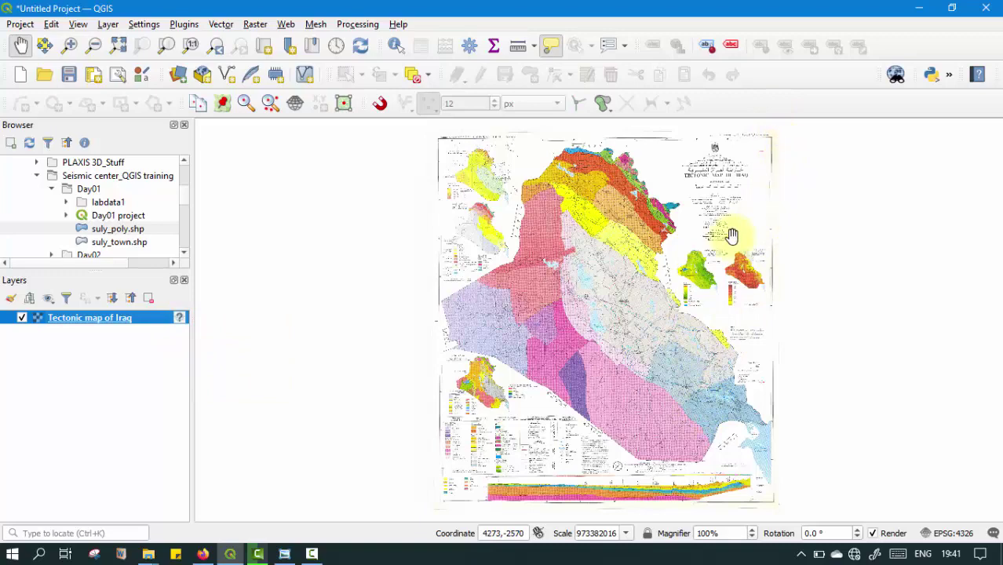
# Step: Examine the 49E, 37N grid intersection in the northeast corner of the loaded raster
pyautogui.moveTo(709, 172); pyautogui.dragTo(660, 376)
pyautogui.scroll(3, 713, 409)
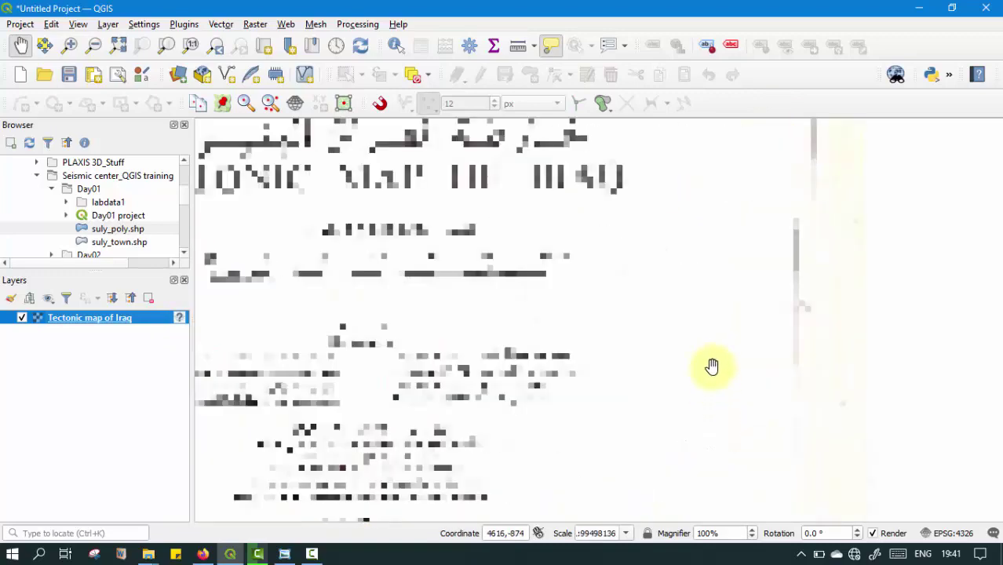
pyautogui.scroll(-3, 712, 418)
pyautogui.scroll(4, 728, 296)
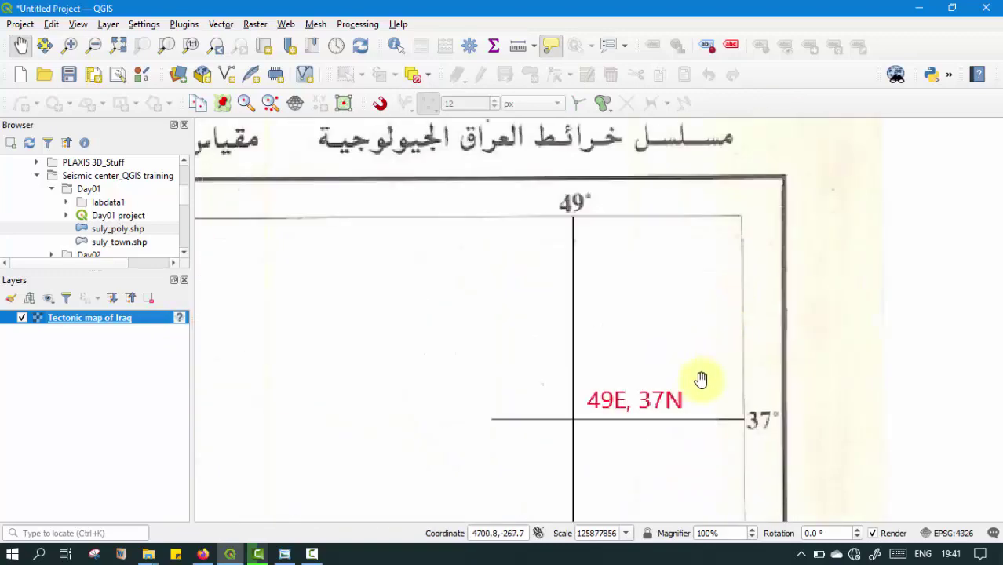
pyautogui.scroll(1, 595, 428)
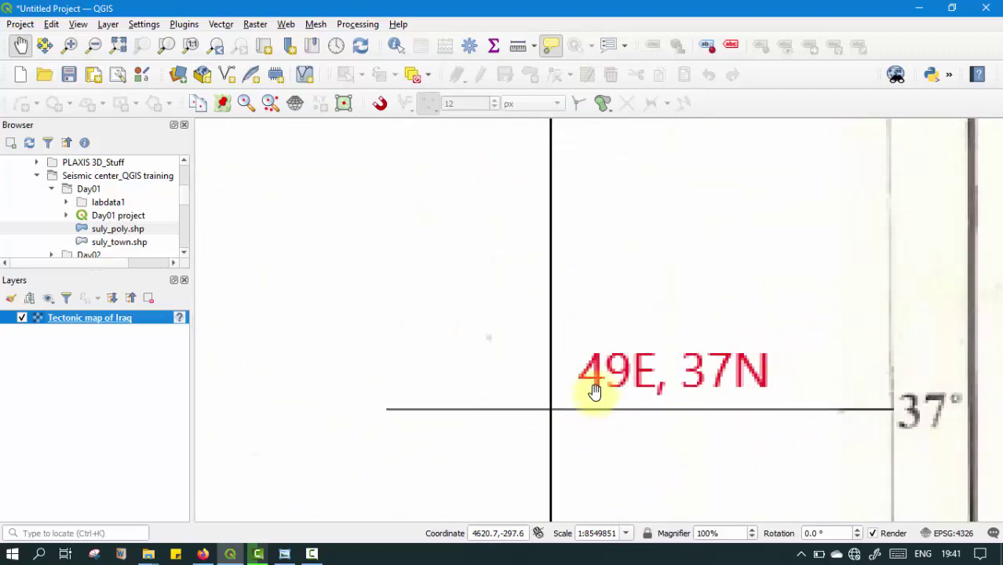
pyautogui.scroll(-1, 550, 317)
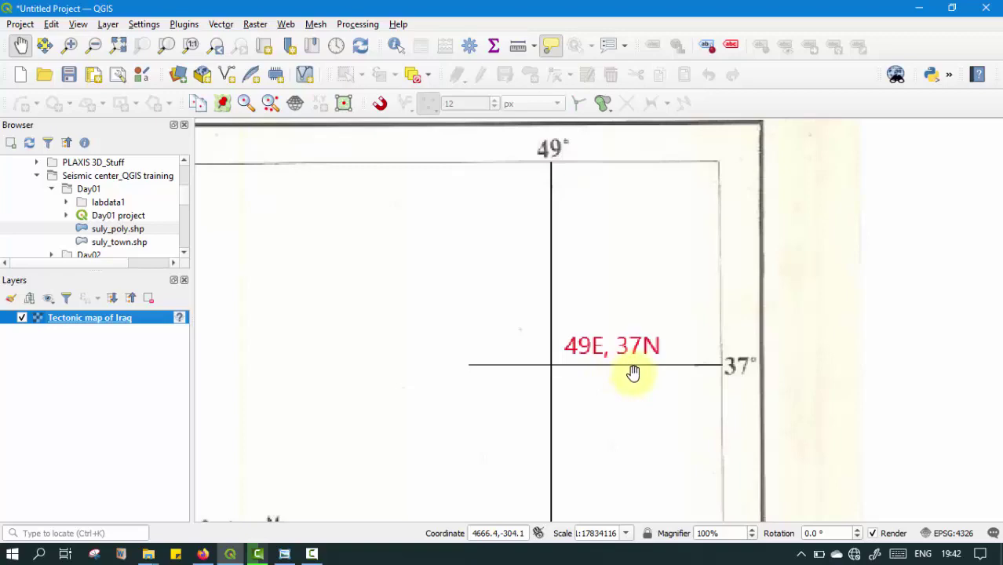
pyautogui.scroll(-4, 633, 372)
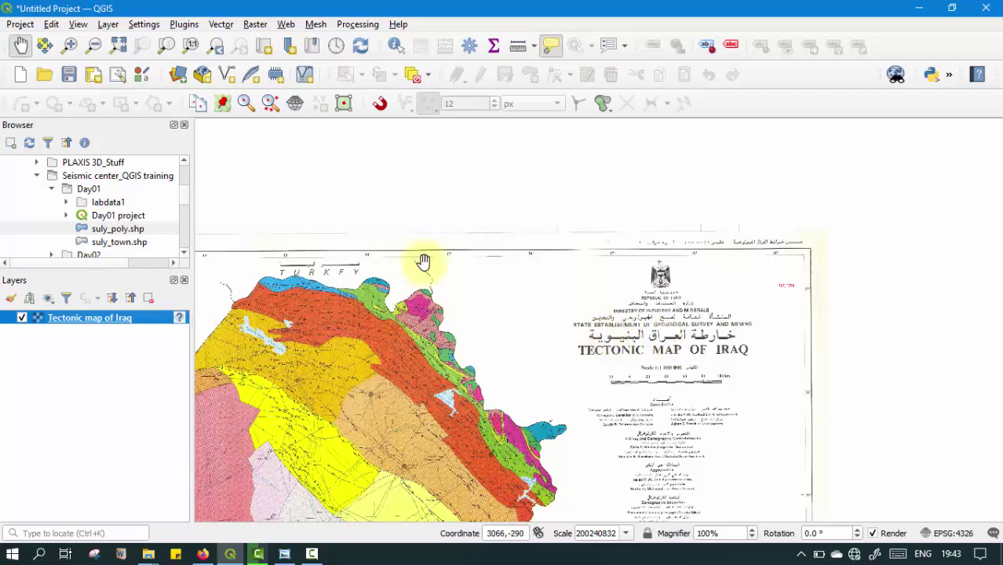
# Step: Open the Georeferencer for raster data and reposition its window over the map canvas
pyautogui.click(257, 24)
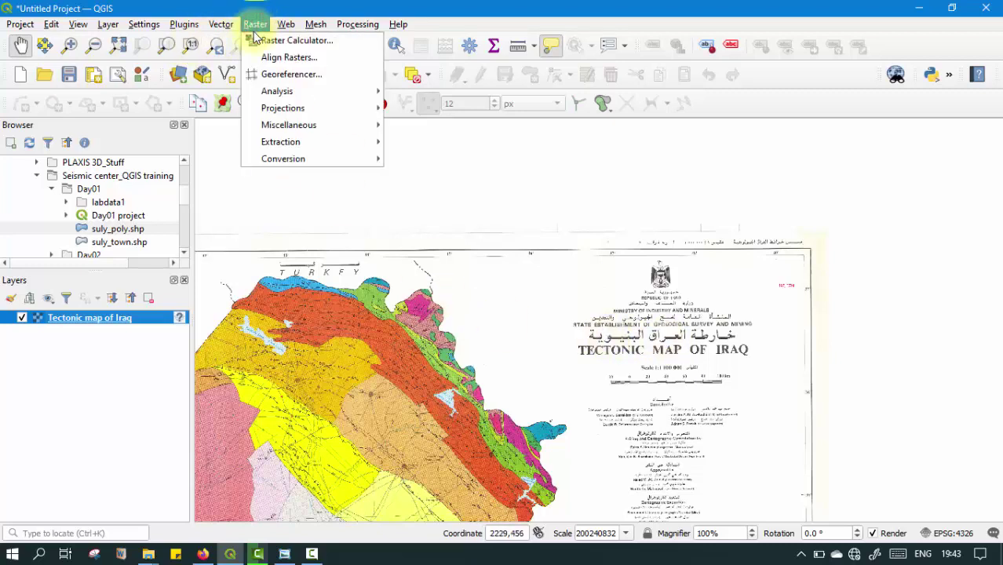
pyautogui.click(284, 74)
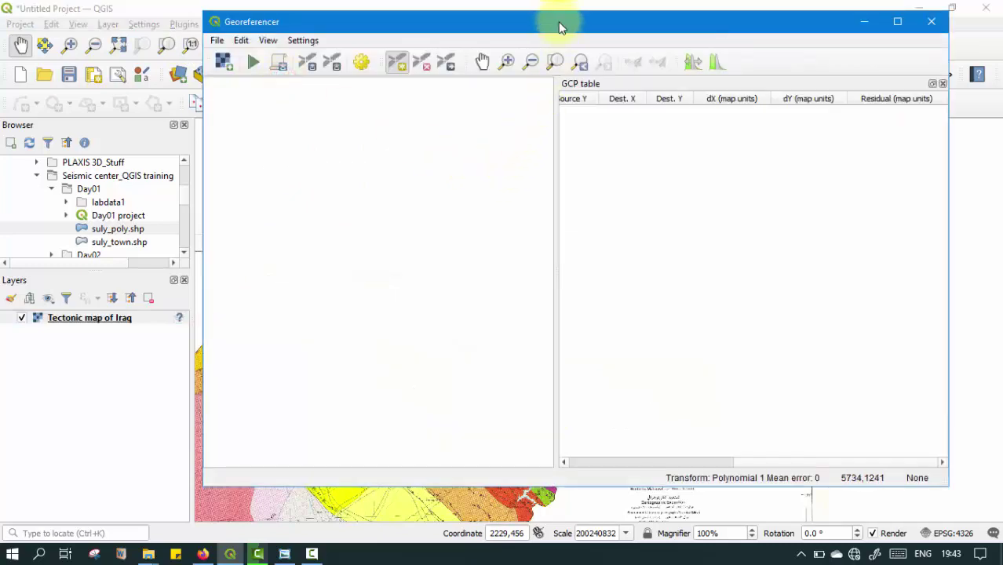
pyautogui.moveTo(560, 27); pyautogui.dragTo(515, 42)
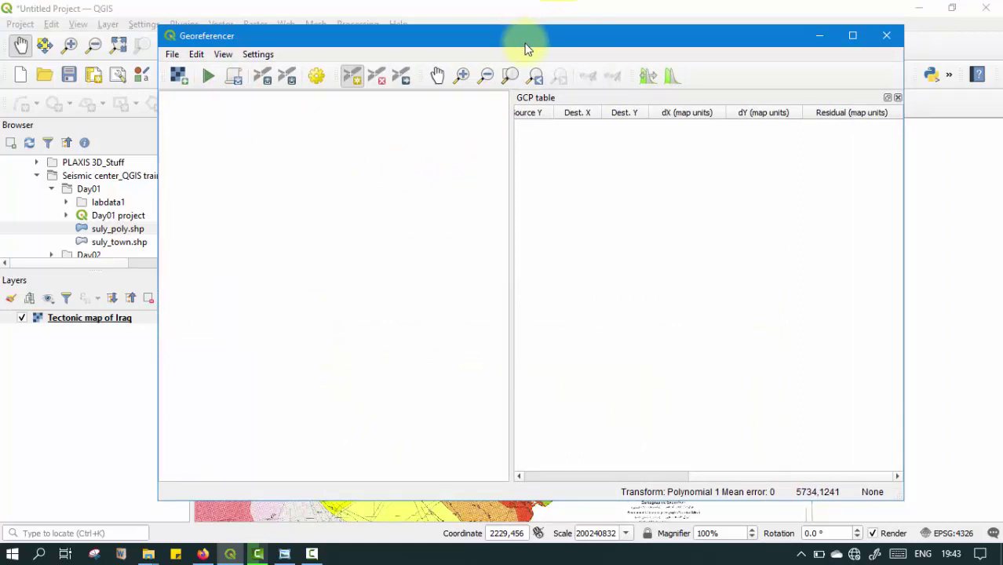
pyautogui.click(170, 55)
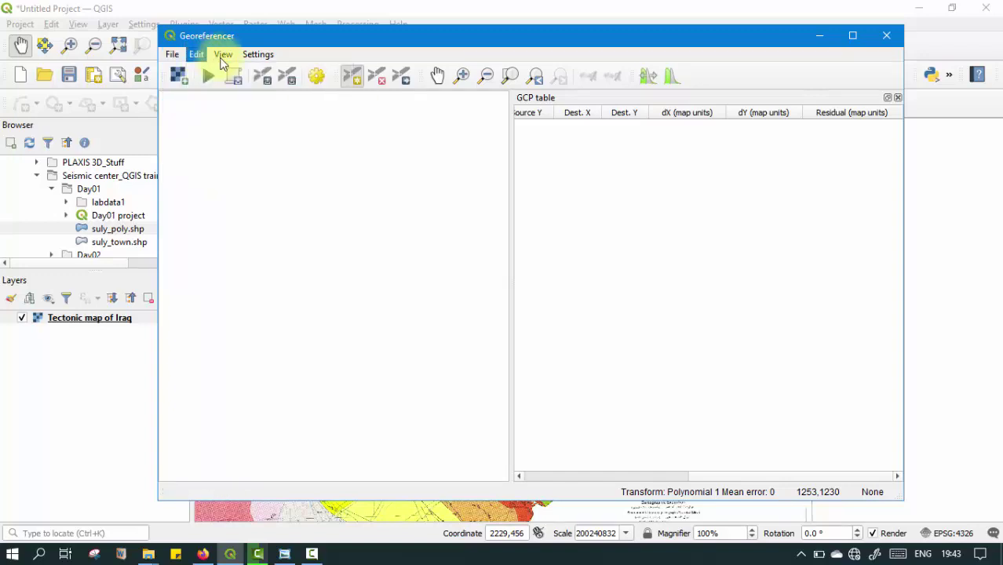
pyautogui.moveTo(255, 53)
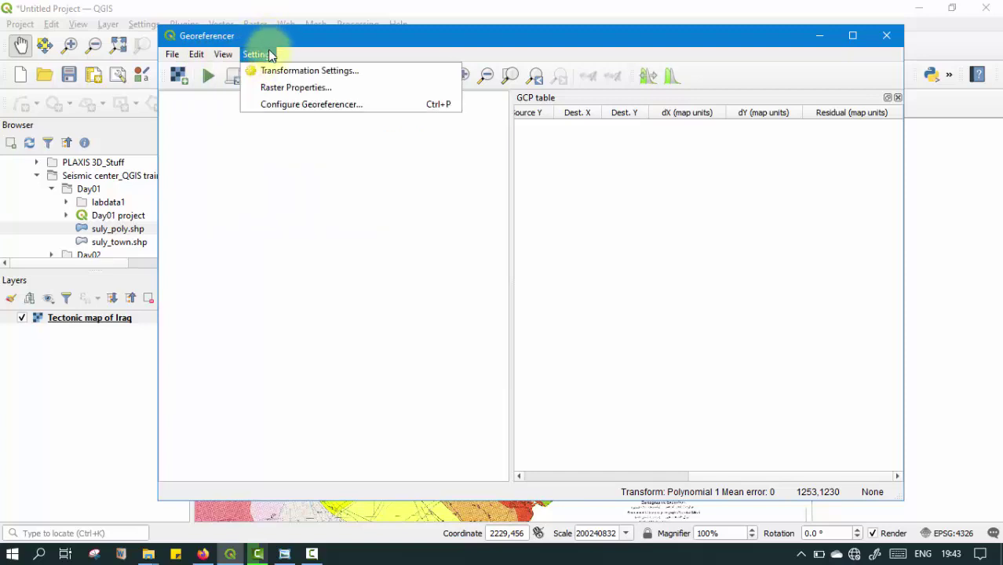
pyautogui.click(302, 39)
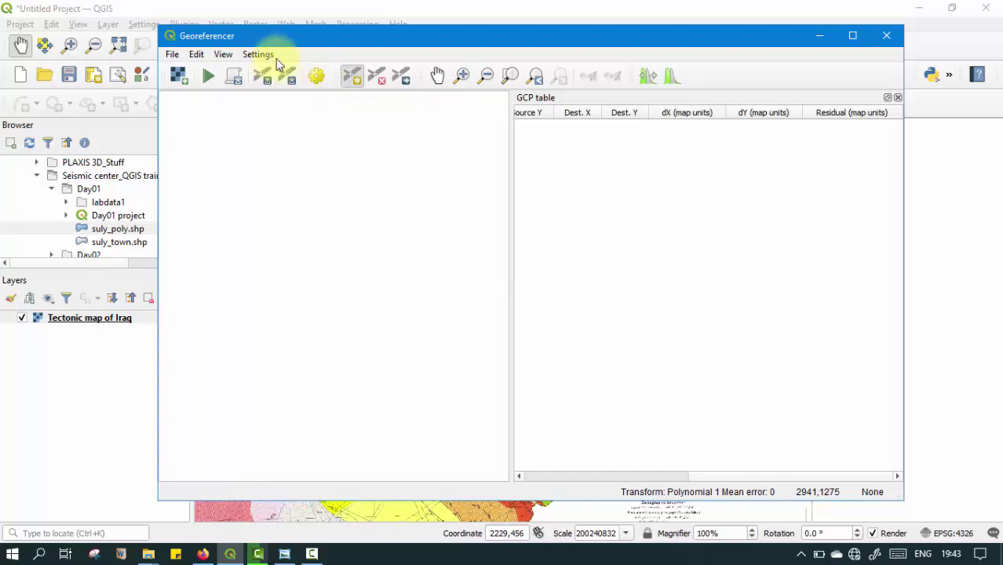
pyautogui.click(317, 78)
pyautogui.moveTo(443, 29); pyautogui.dragTo(381, 45)
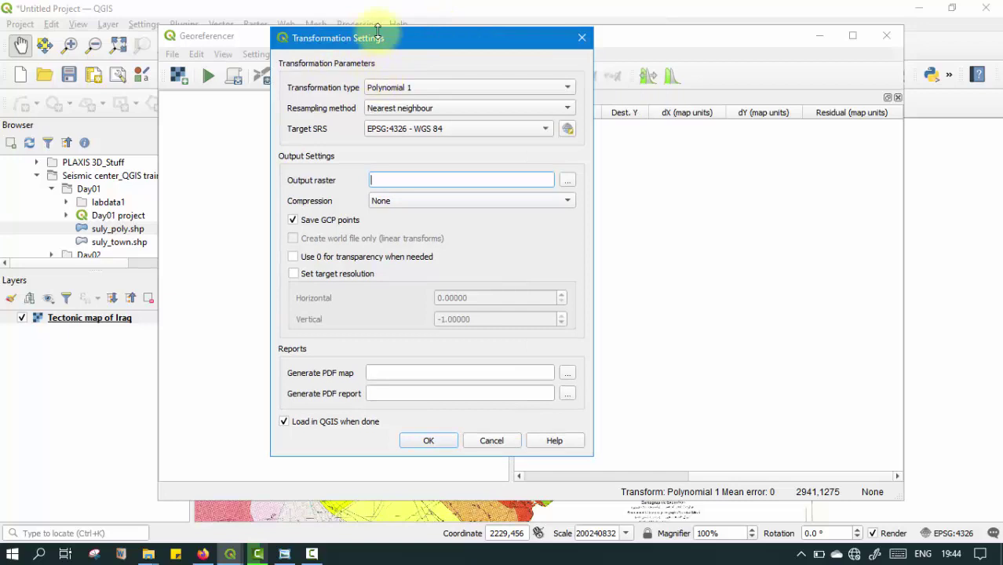
pyautogui.click(579, 39)
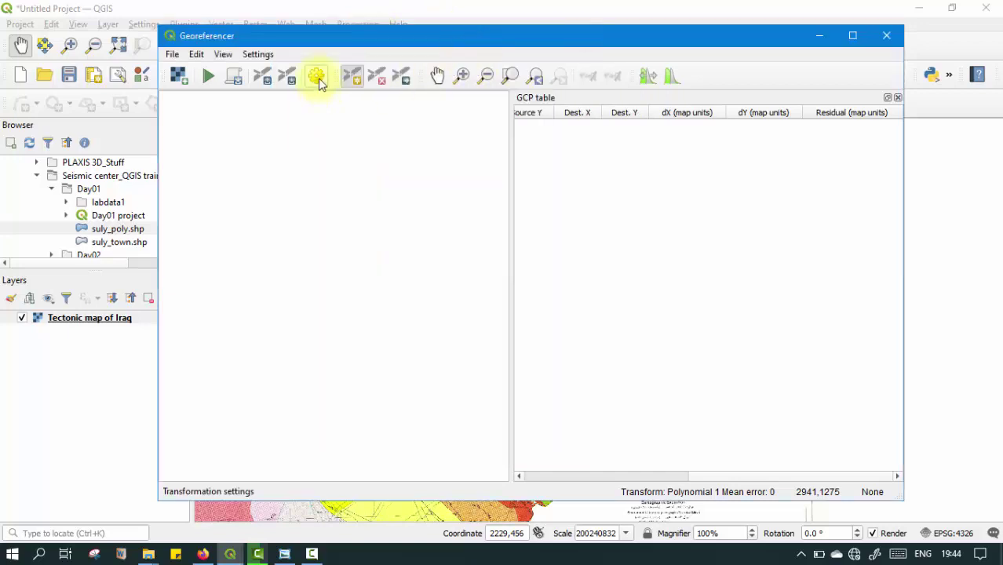
# Step: Open the Georeferencer's transformation settings and review the available transformation types, keeping Polynomial 1
pyautogui.click(257, 55)
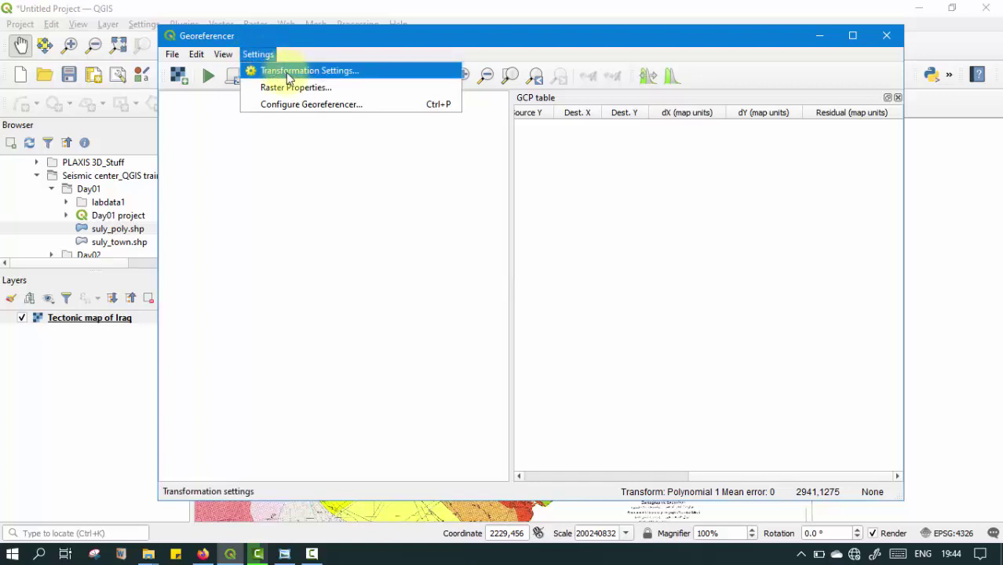
pyautogui.click(289, 71)
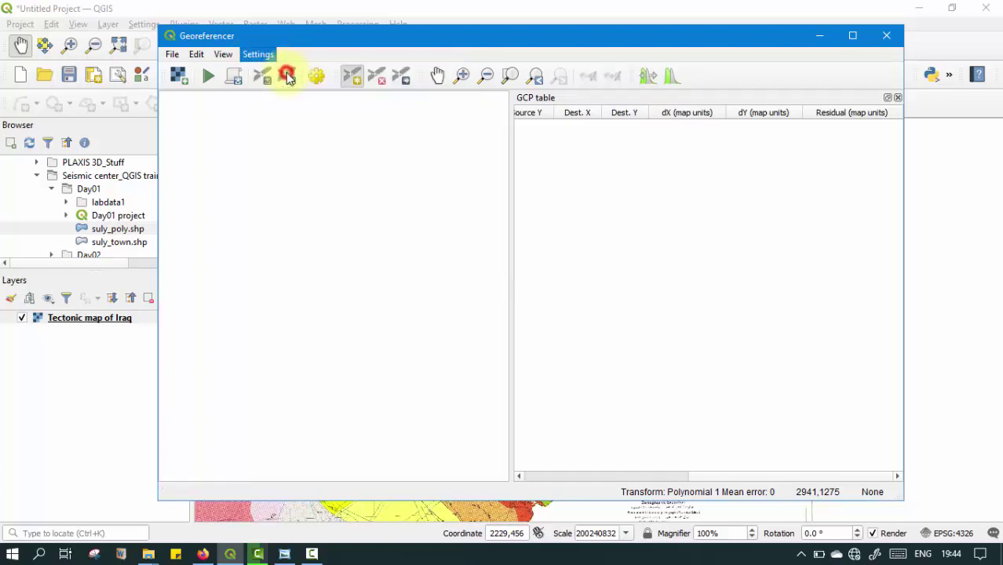
pyautogui.moveTo(398, 69); pyautogui.dragTo(409, 58)
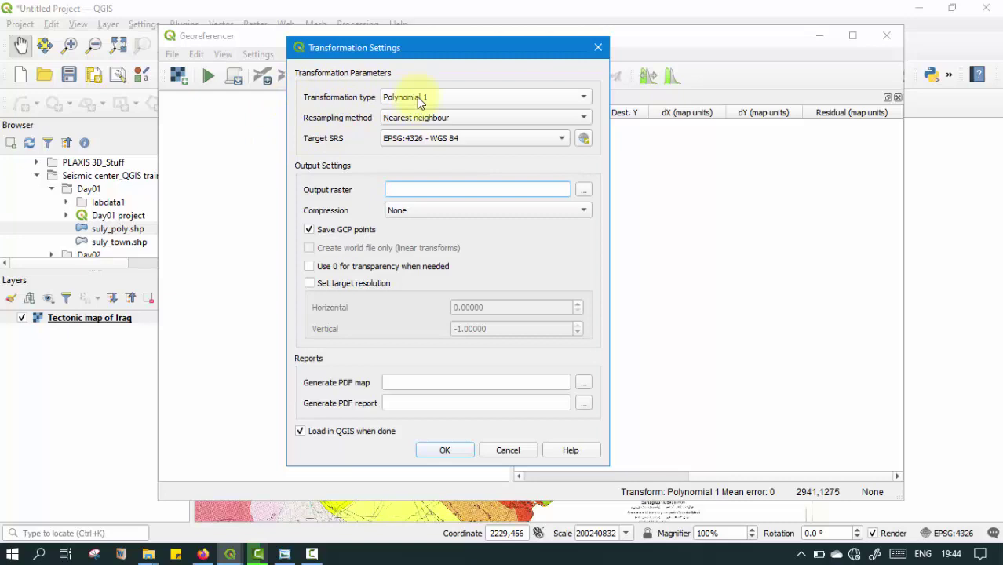
pyautogui.click(554, 102)
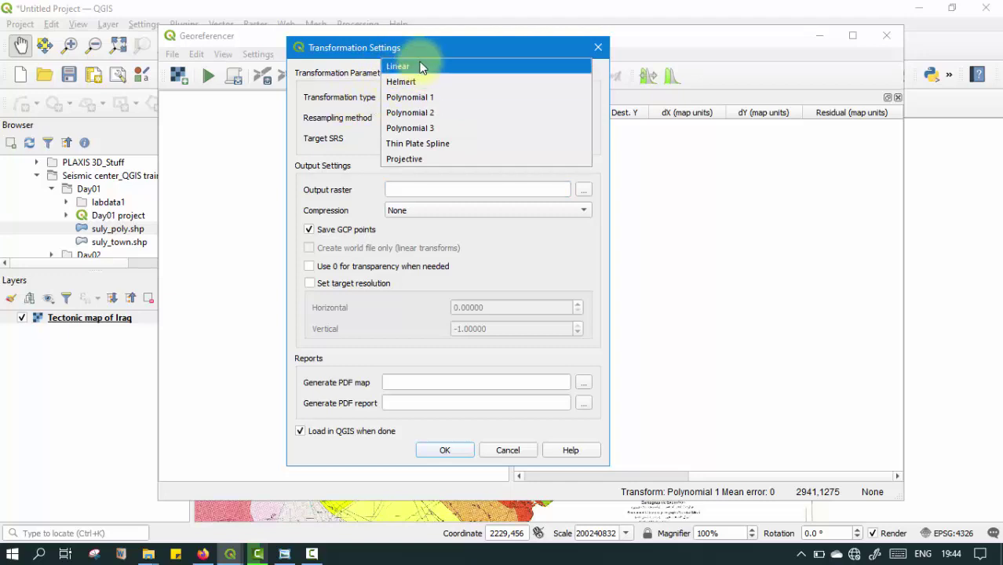
pyautogui.click(393, 97)
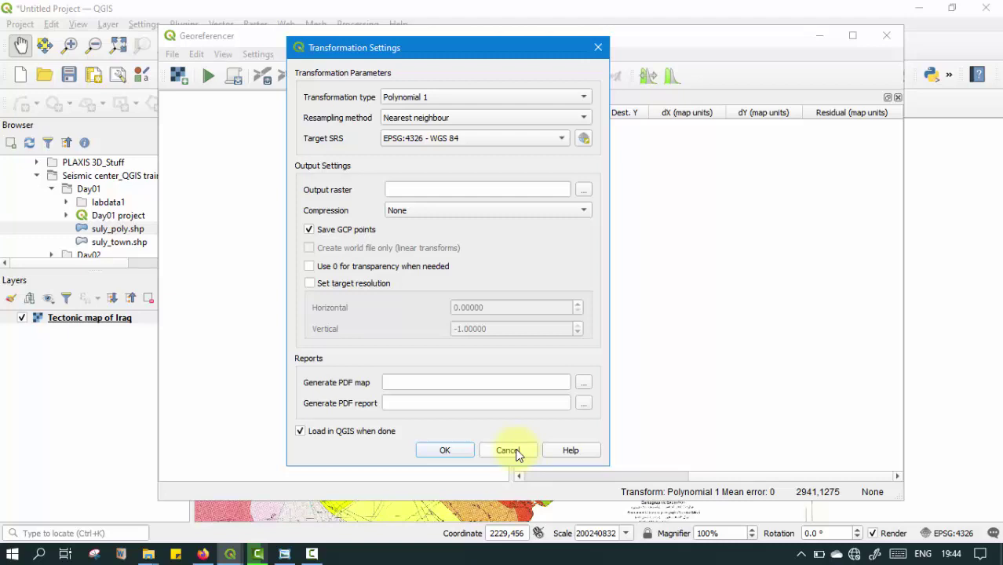
# Step: Switch to the georeferencing algorithm.png image and examine its coordinate space and polynomial transformation diagrams
pyautogui.moveTo(275, 560)
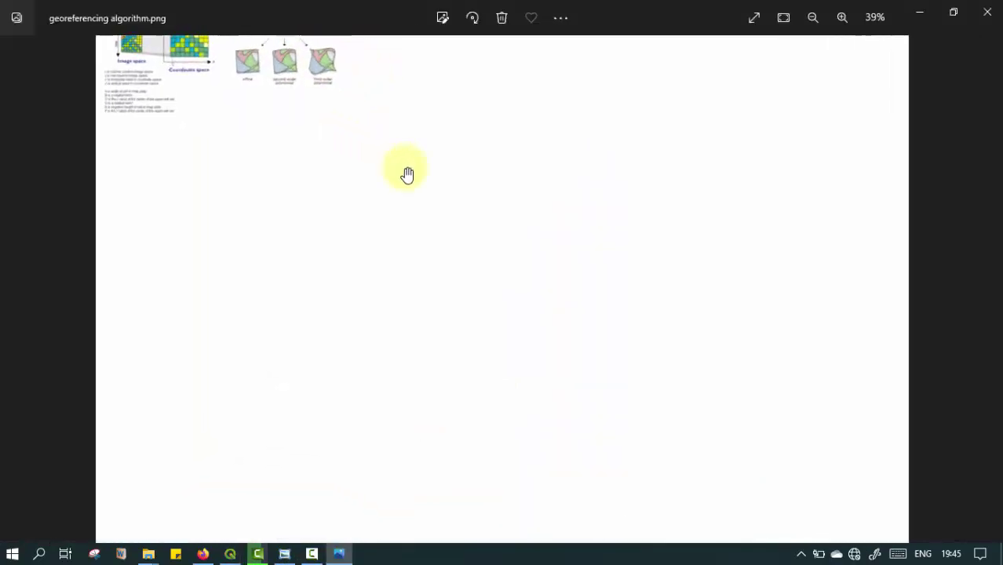
pyautogui.click(396, 114)
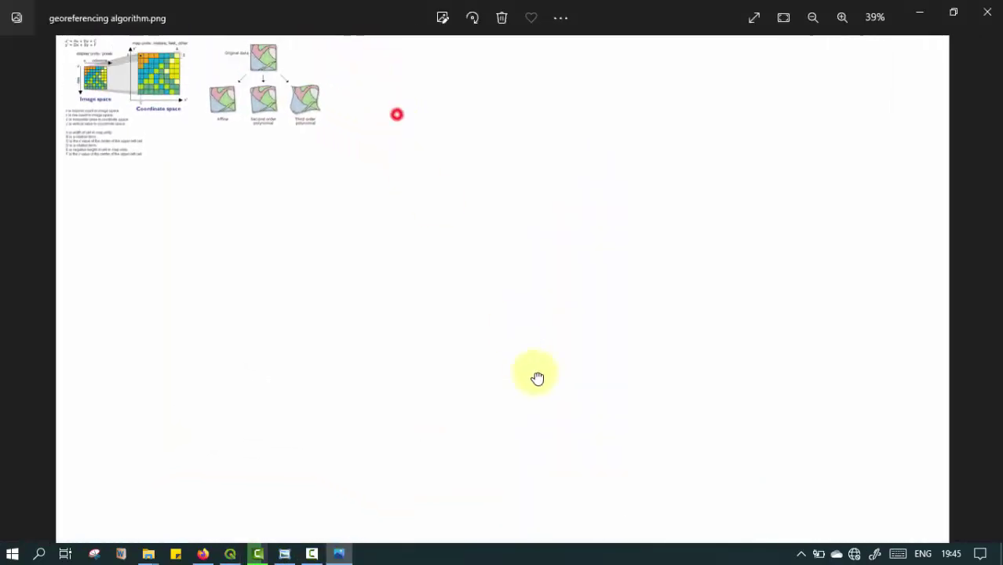
pyautogui.scroll(2, 66, 56)
pyautogui.scroll(1, 223, 118)
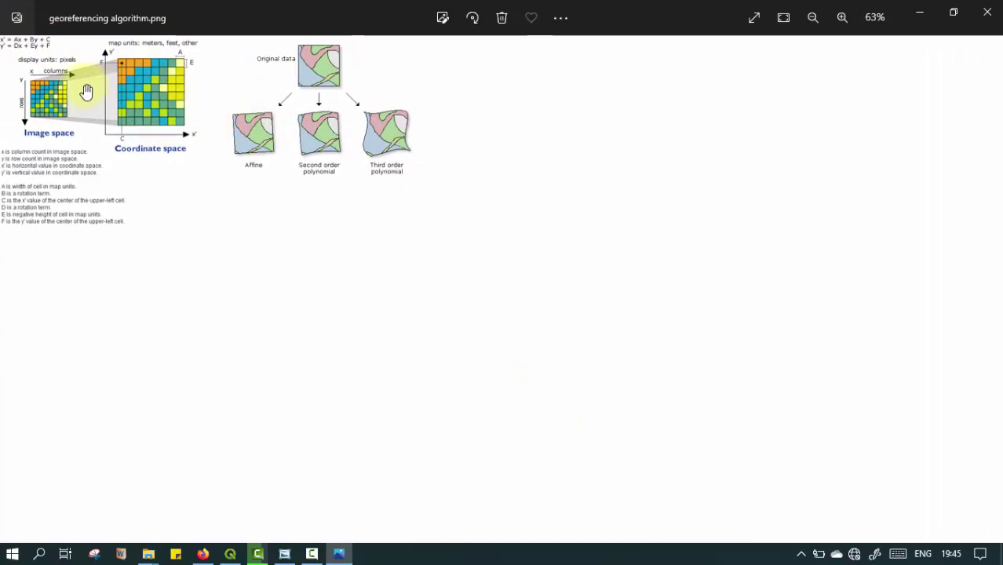
pyautogui.scroll(1, 59, 69)
pyautogui.scroll(1, 59, 69)
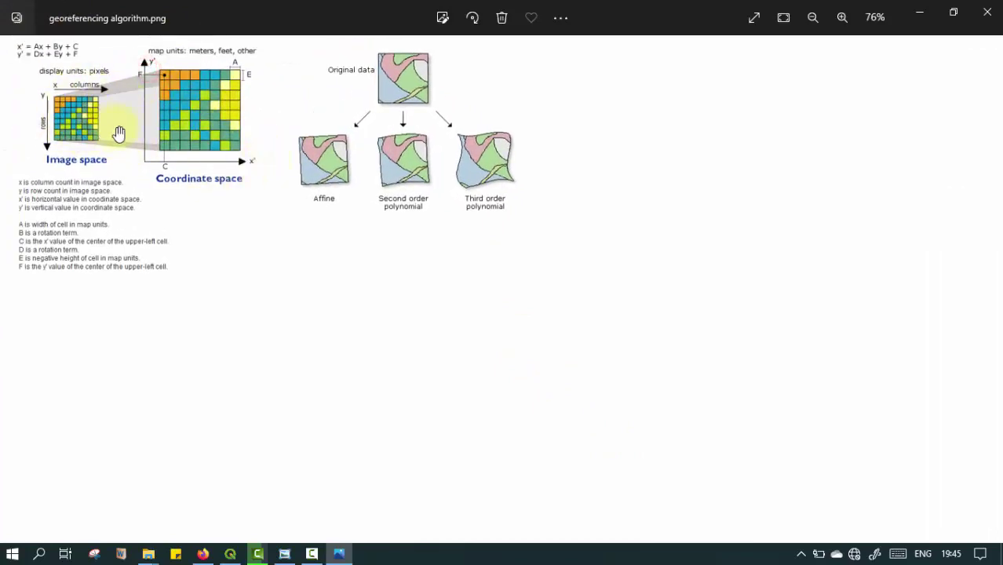
pyautogui.scroll(1, 79, 102)
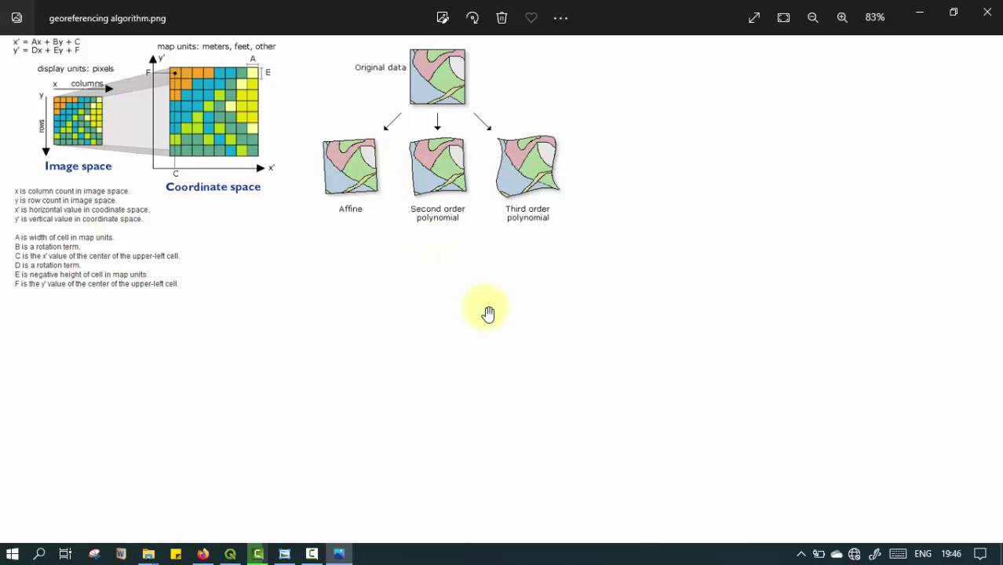
# Step: Reopen the transformation settings in QGIS and compare the transformation types with the diagrams in georeferencing algorithm.png, closing the image when done
pyautogui.click(229, 555)
pyautogui.click(317, 75)
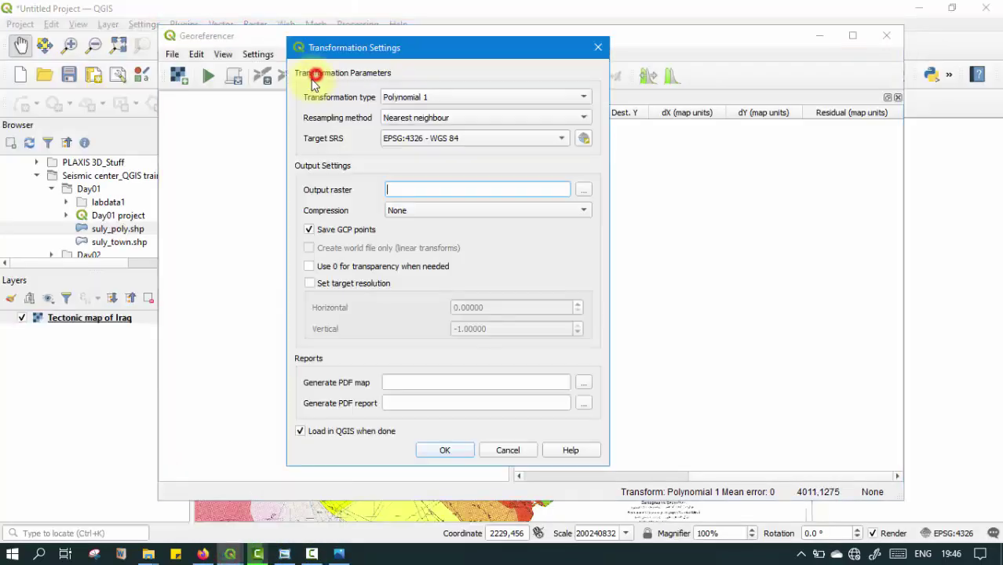
pyautogui.click(497, 97)
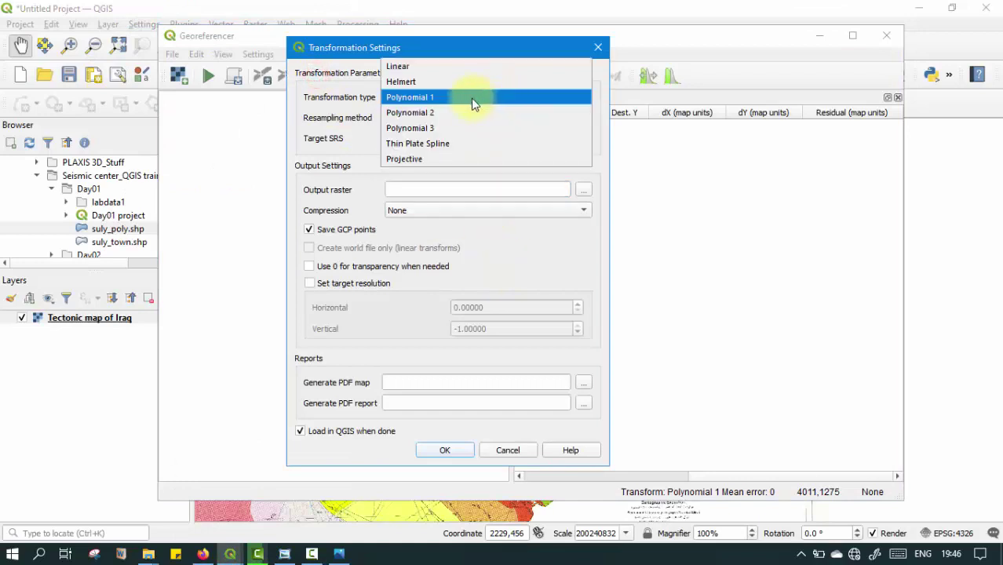
pyautogui.hotkey('alt', 'Tab')
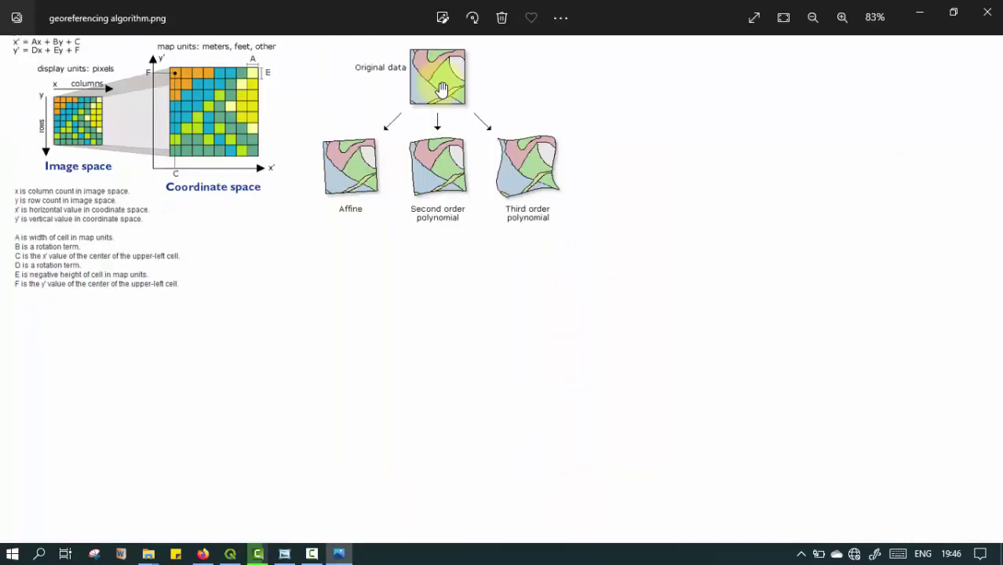
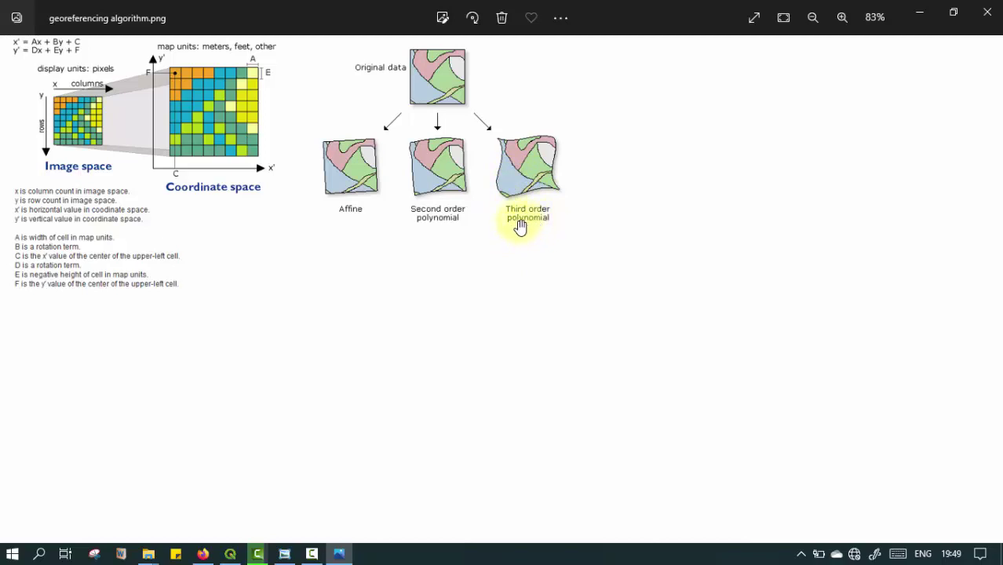
pyautogui.click(986, 12)
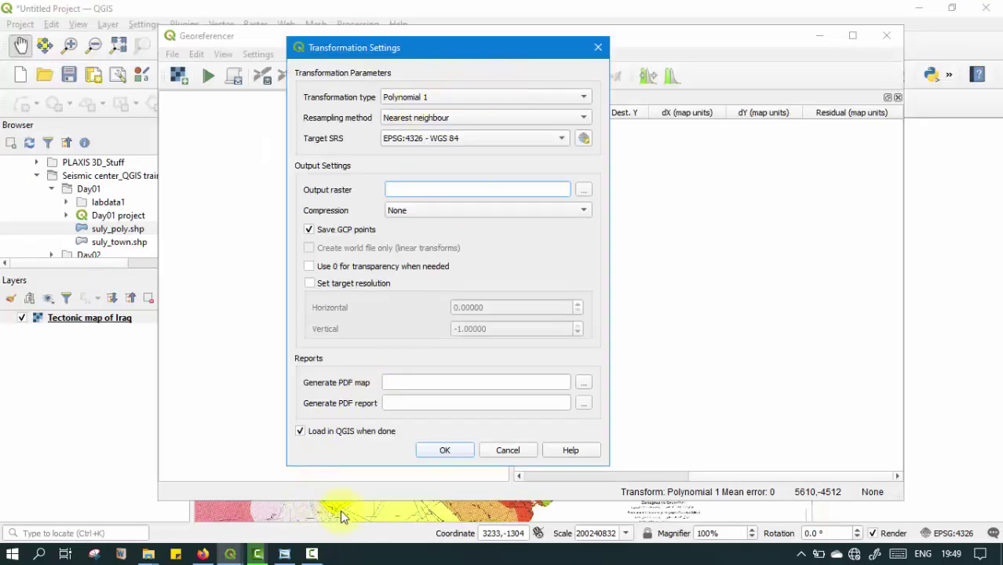
# Step: Switch to Windows Photo Viewer to view the whole Tectonic map of Iraq, and return to the QGIS transformation settings
pyautogui.click(284, 553)
pyautogui.scroll(-3, 540, 233)
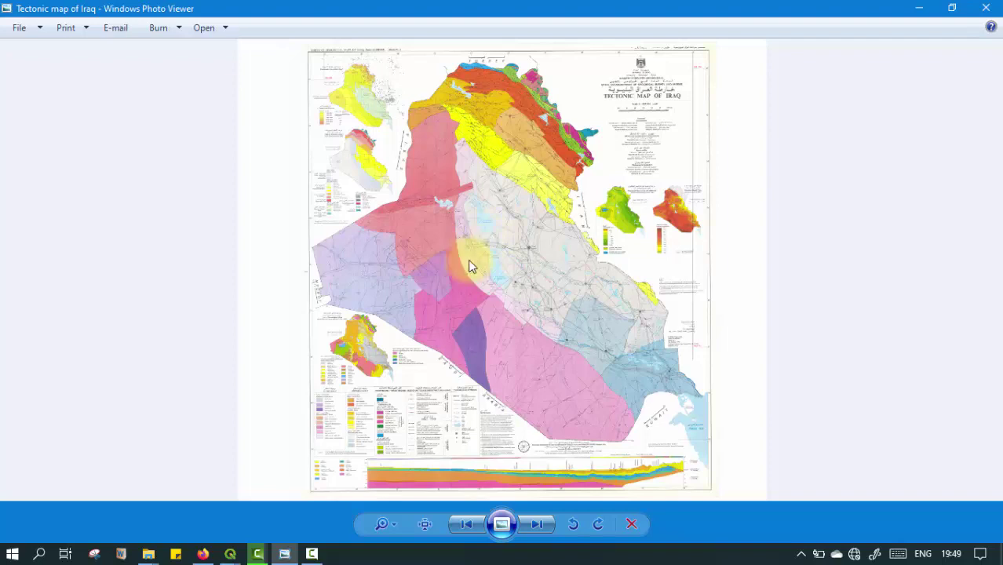
pyautogui.click(228, 553)
pyautogui.click(276, 499)
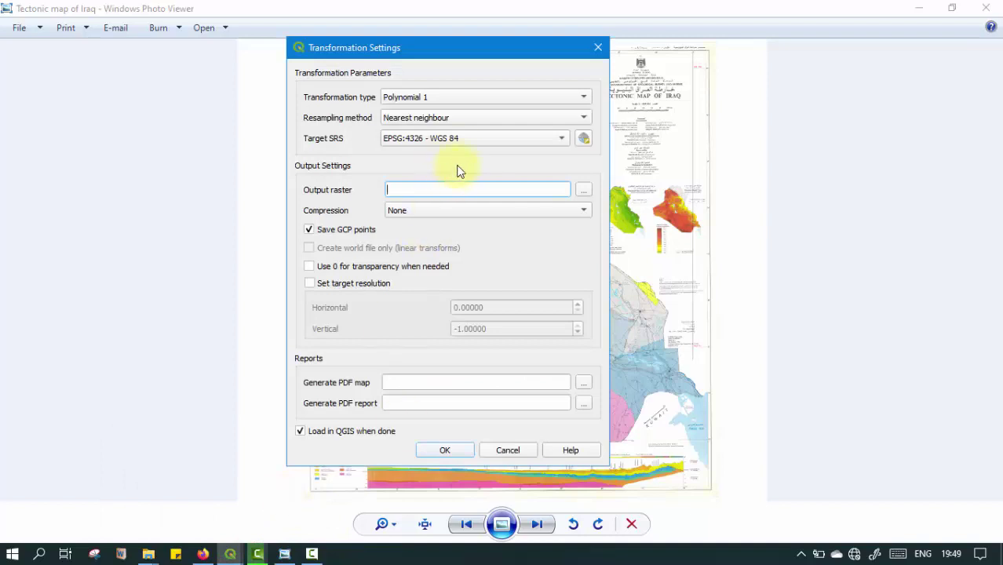
# Step: Review the available resampling methods, keeping Nearest neighbour, and cancel the transformation settings
pyautogui.click(416, 120)
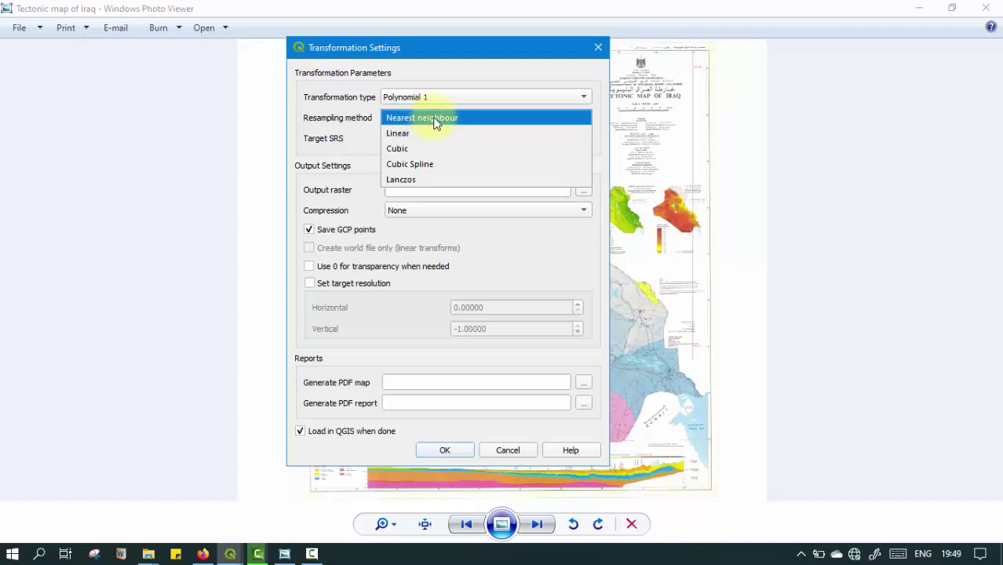
pyautogui.click(350, 144)
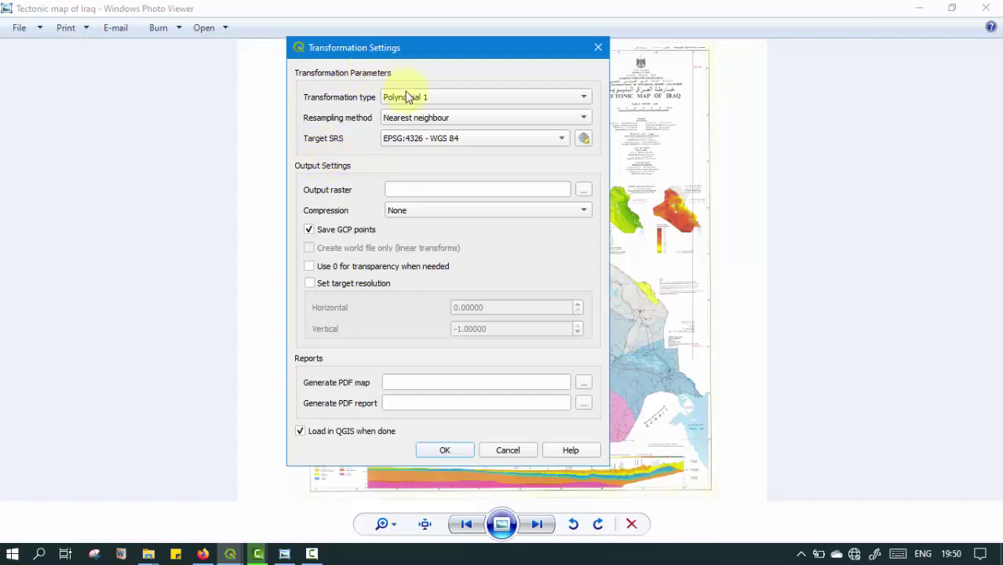
pyautogui.click(508, 449)
# Step: Examine the 49E, 37N grid intersection in the northeast corner of the map in Windows Photo Viewer
pyautogui.scroll(3, 721, 42)
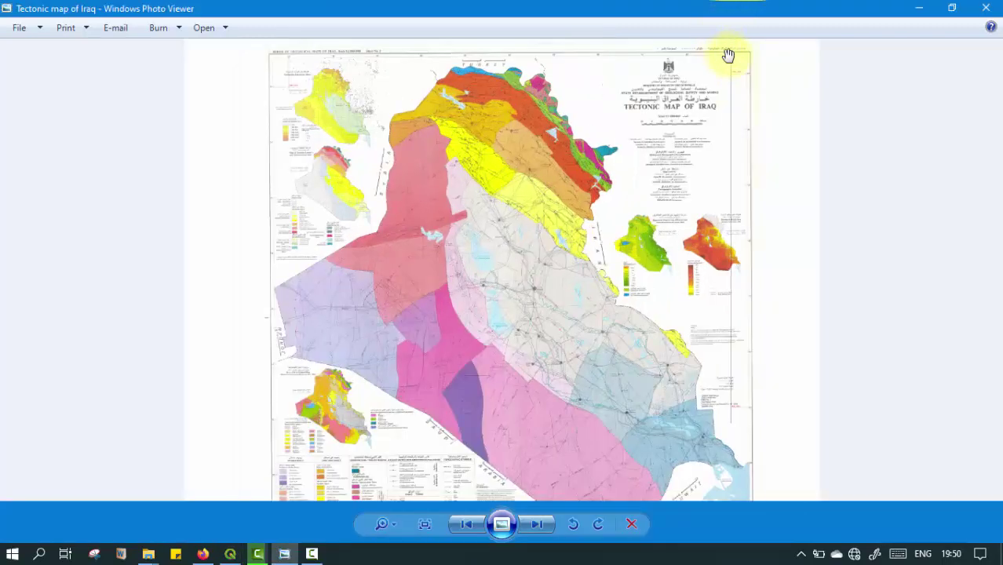
pyautogui.scroll(2, 798, 107)
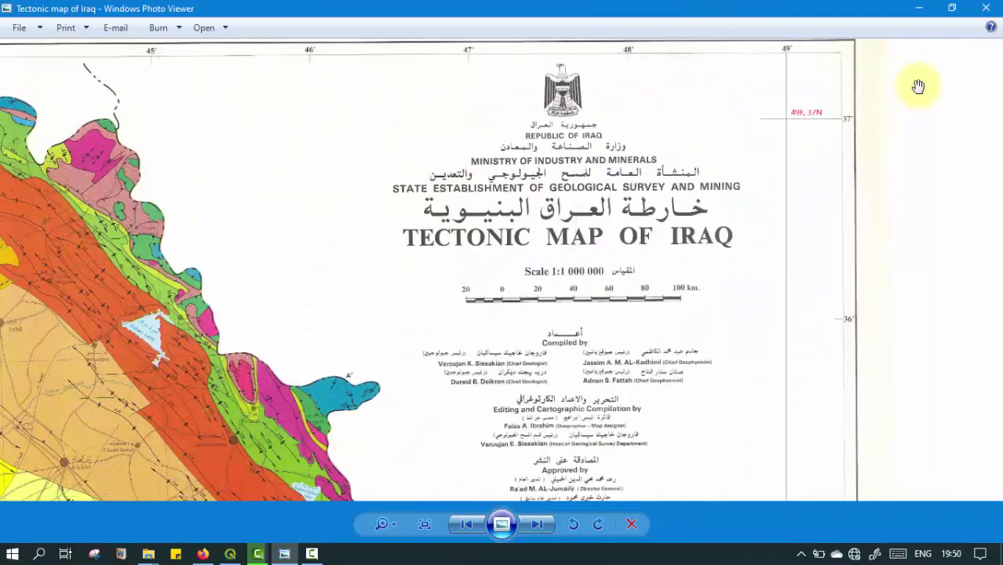
pyautogui.scroll(2, 814, 100)
pyautogui.moveTo(760, 188); pyautogui.dragTo(720, 281)
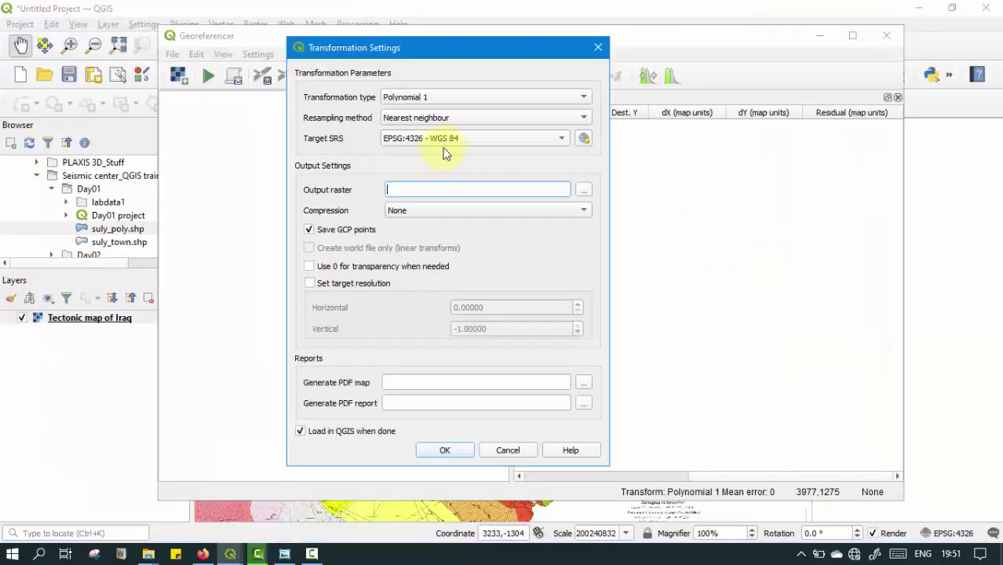
# Step: Review the target SRS choices in the QGIS transformation settings, keeping EPSG:4326 - WGS 84
pyautogui.click(584, 141)
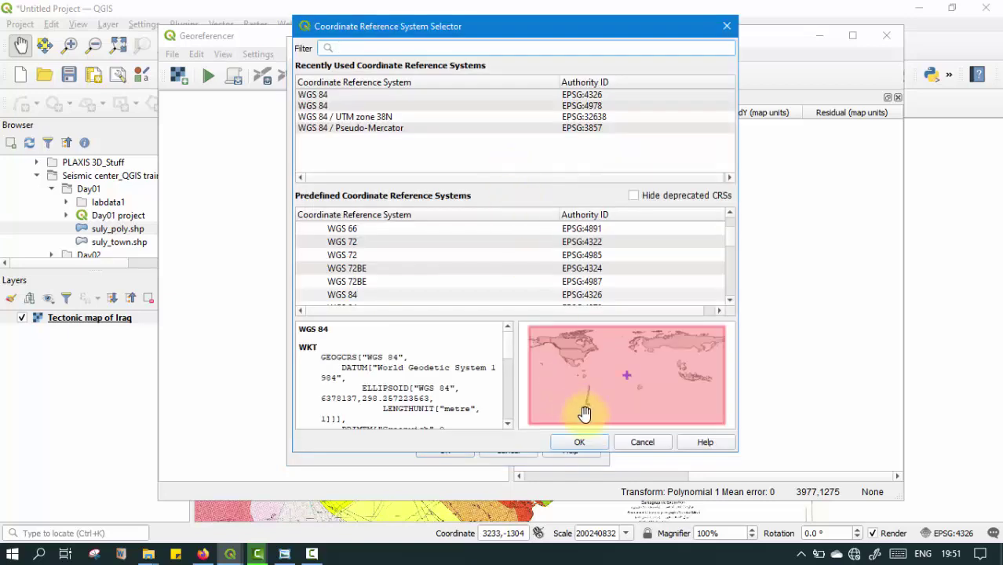
pyautogui.click(656, 443)
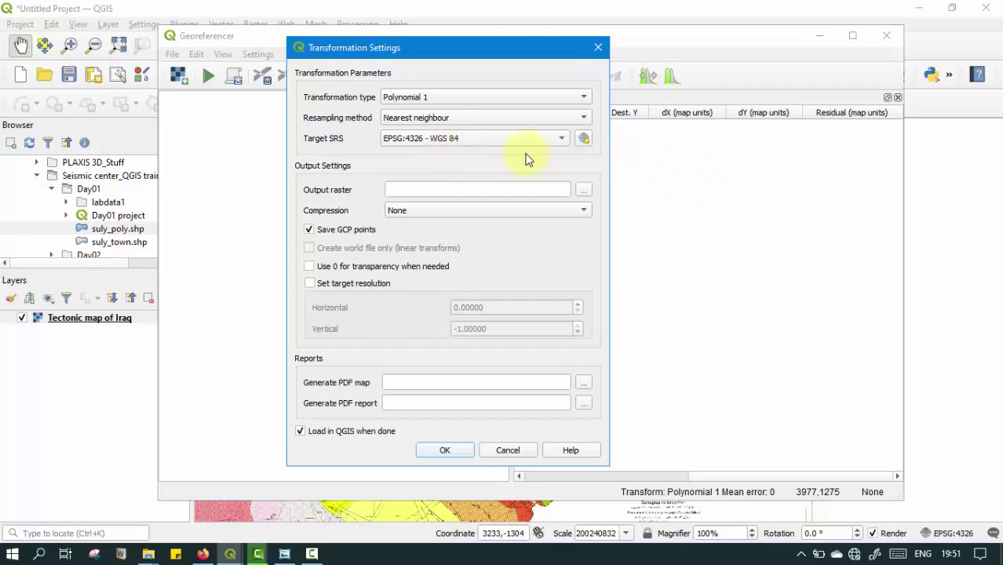
pyautogui.click(559, 138)
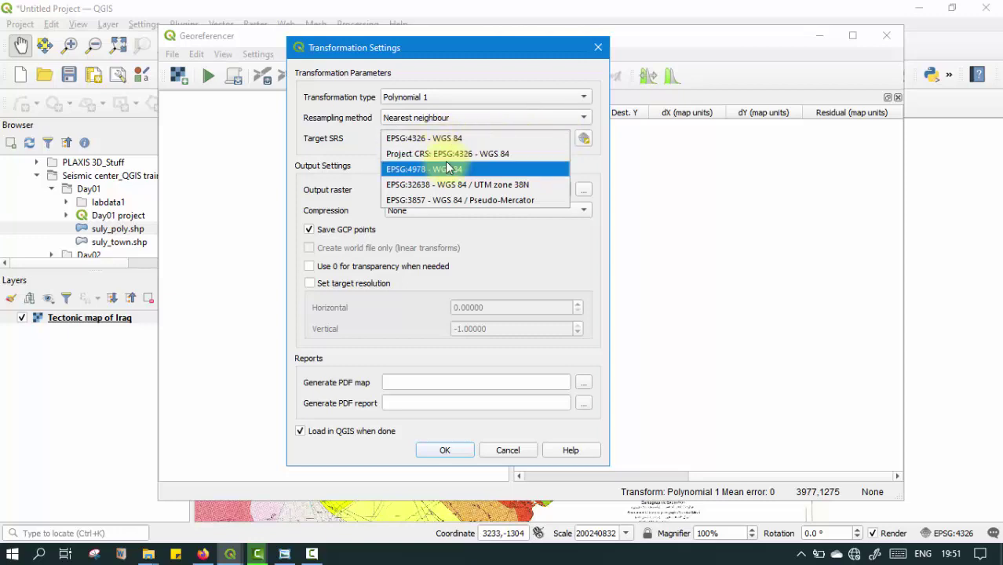
pyautogui.click(594, 163)
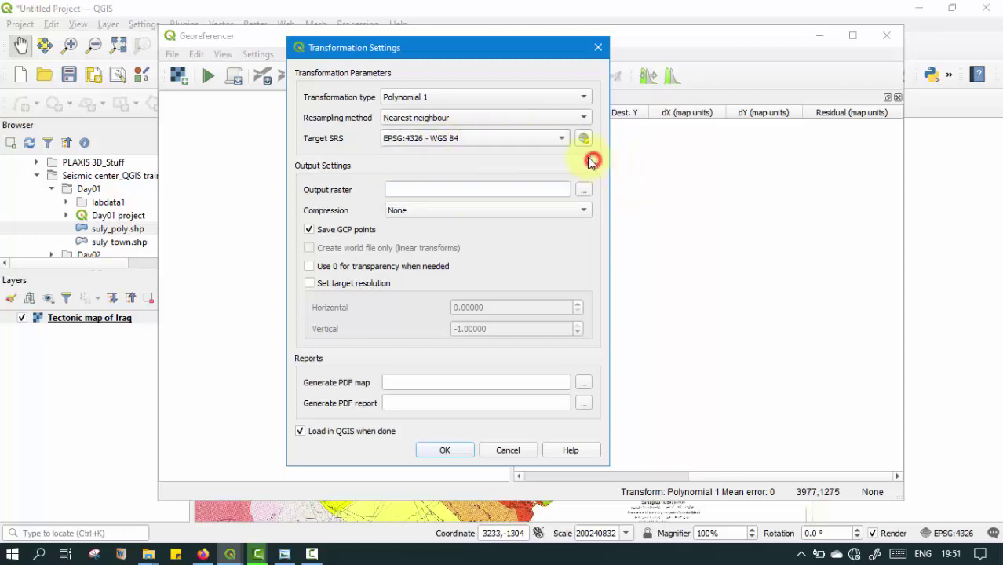
pyautogui.click(510, 139)
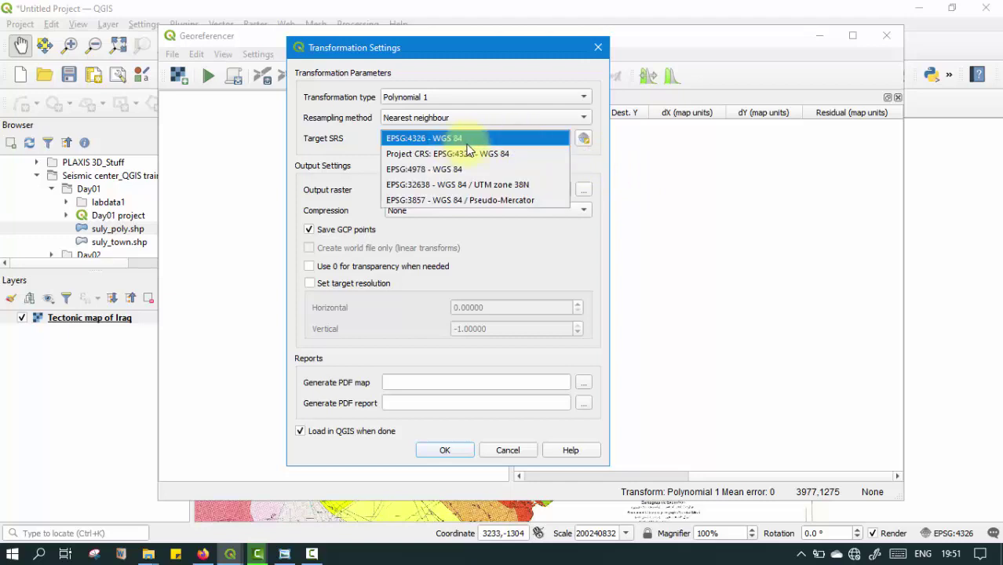
pyautogui.click(583, 144)
# Step: Filter the coordinate reference systems by wgs and choose WGS 84 (EPSG:4326) as the target SRS
pyautogui.click(583, 143)
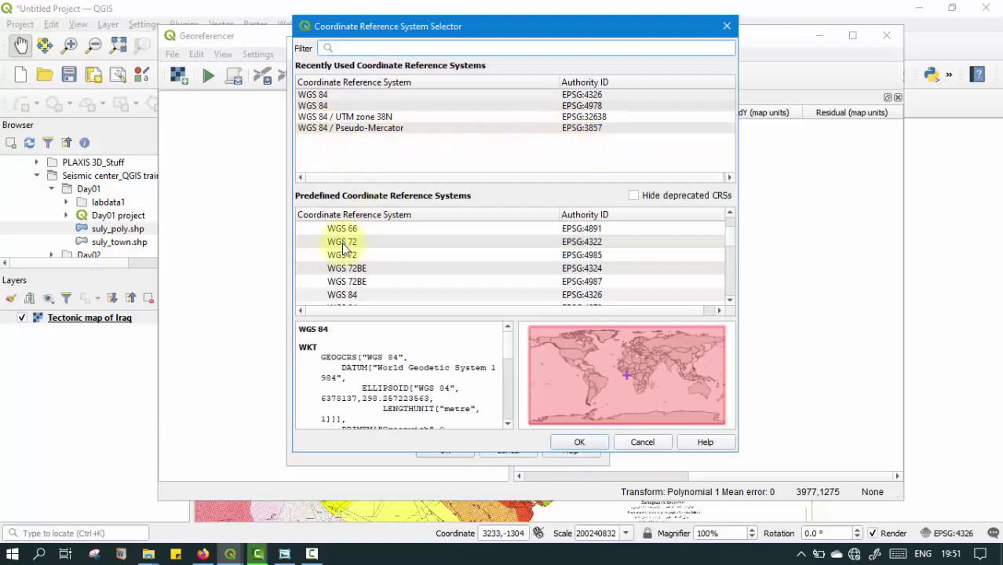
pyautogui.click(728, 234)
pyautogui.moveTo(728, 233)
pyautogui.mouseDown()
pyautogui.moveTo(728, 217)
pyautogui.moveTo(730, 286)
pyautogui.moveTo(716, 225)
pyautogui.mouseUp()
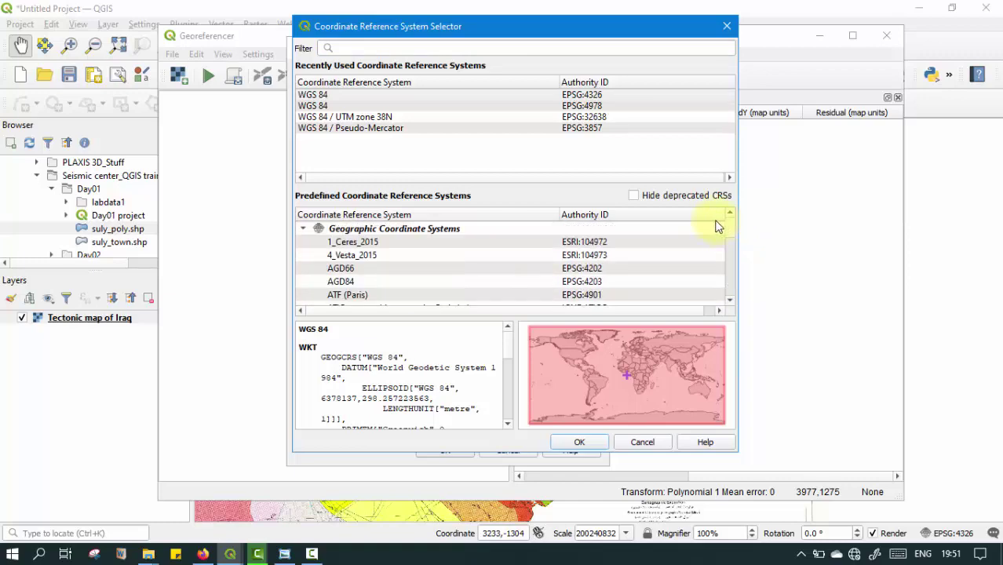
pyautogui.click(347, 49)
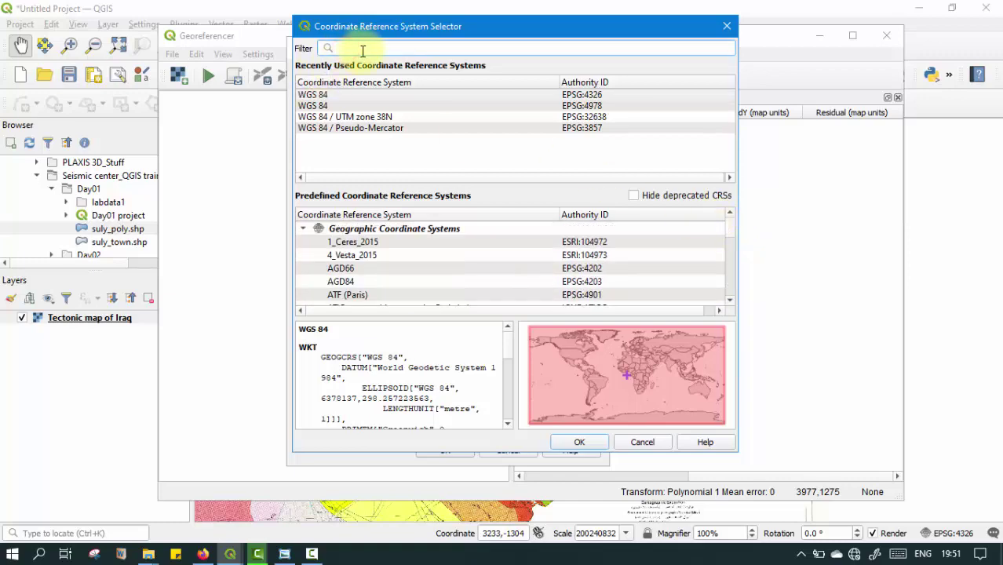
pyautogui.write('wgs')
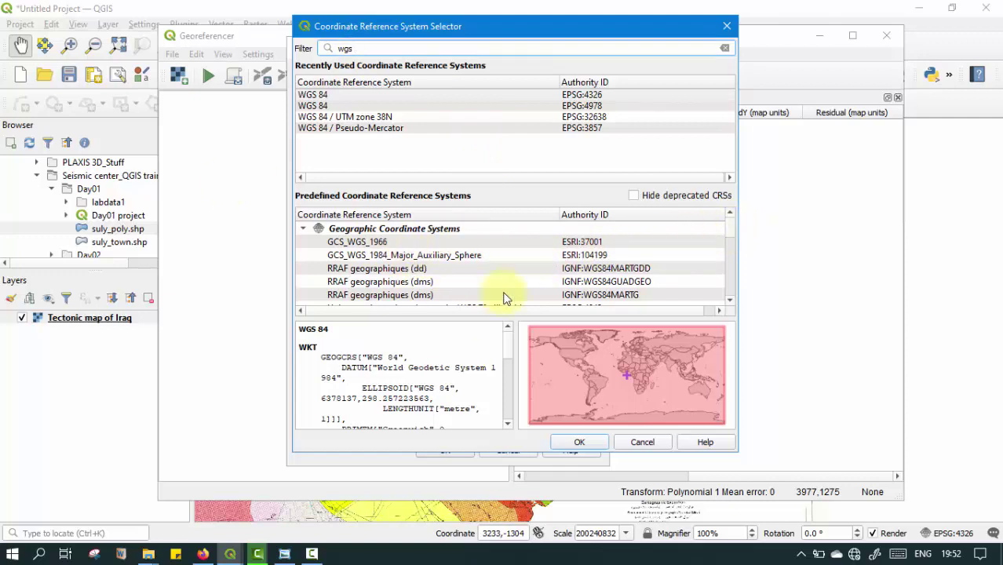
pyautogui.click(316, 95)
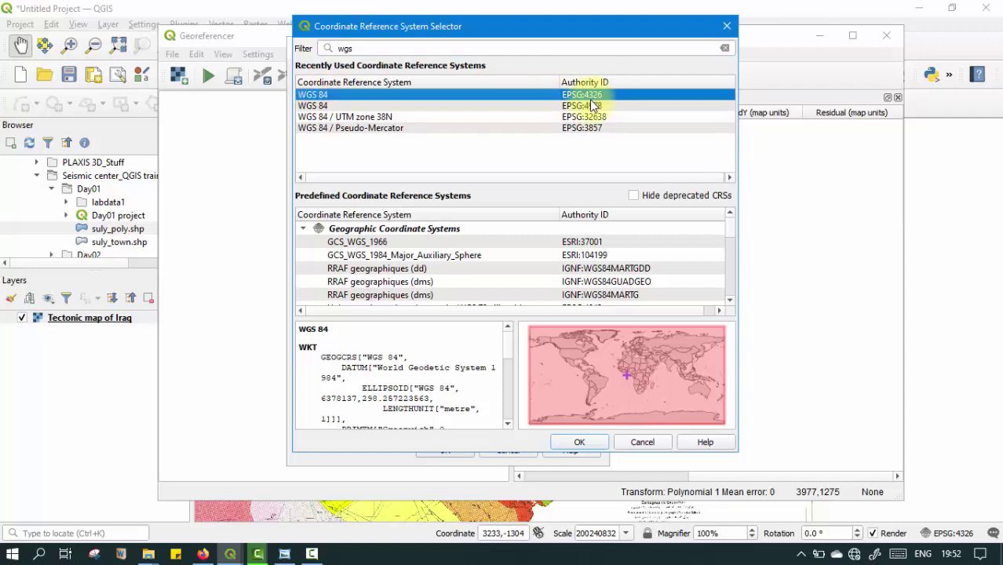
pyautogui.click(580, 441)
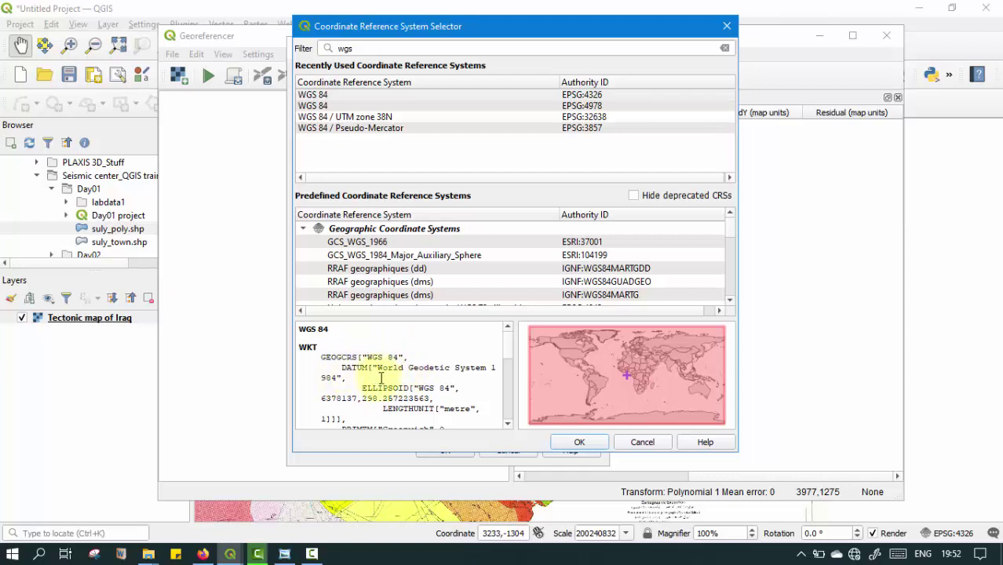
# Step: Confirm the WGS 84 target SRS, set the output raster to Tectonic map of Iraq_georef1 and accept the transformation settings
pyautogui.click(579, 441)
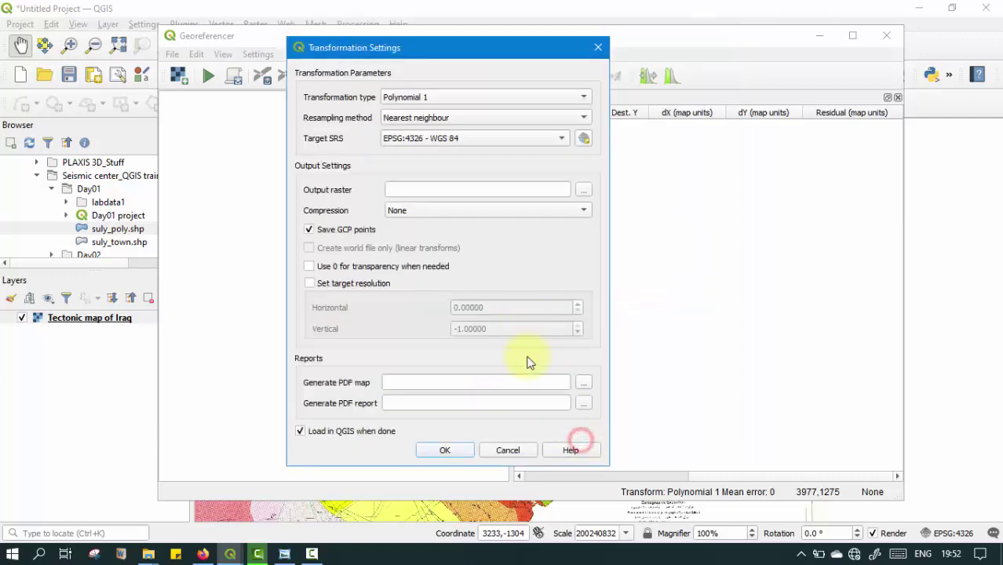
pyautogui.click(586, 192)
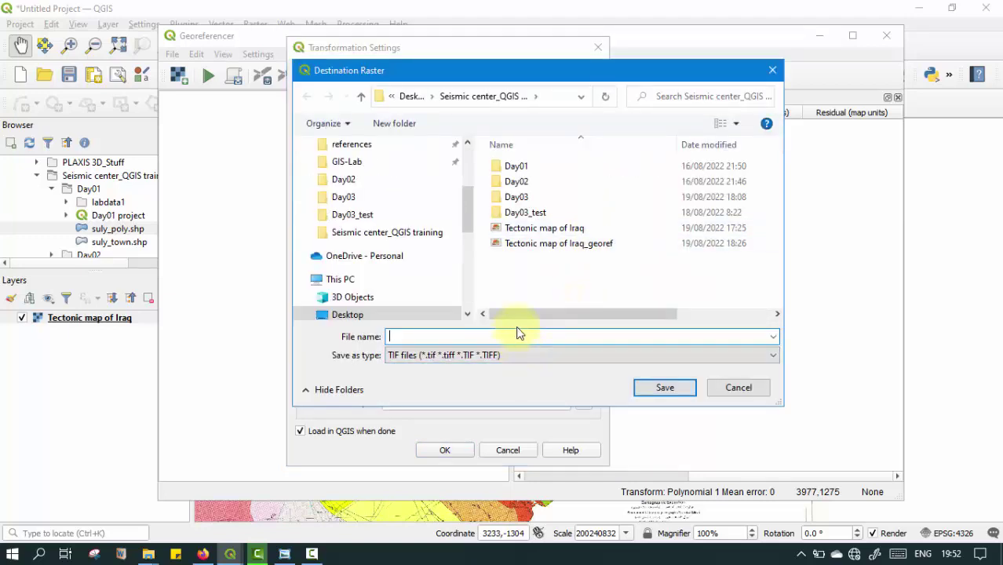
pyautogui.click(541, 245)
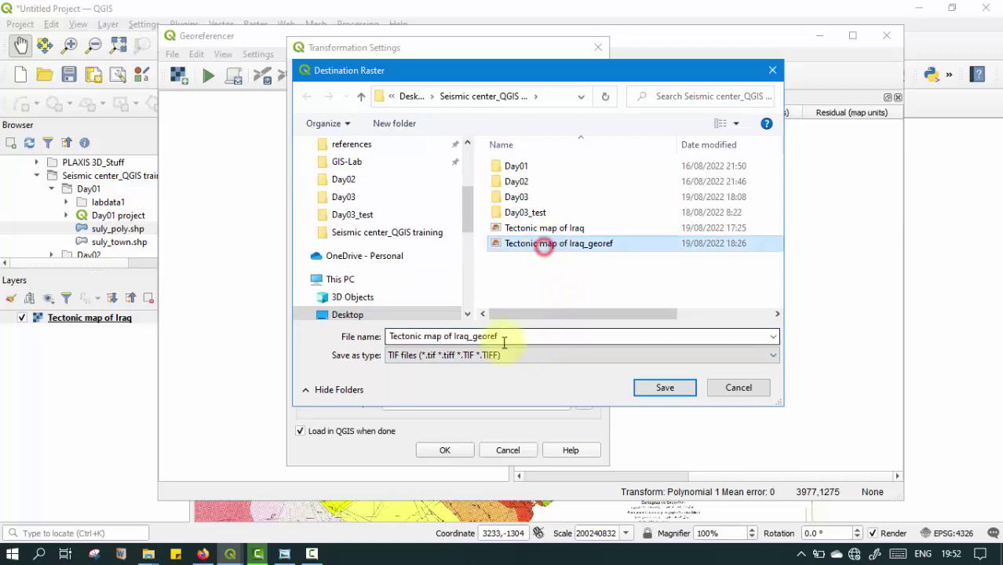
pyautogui.click(503, 335)
pyautogui.click(506, 335)
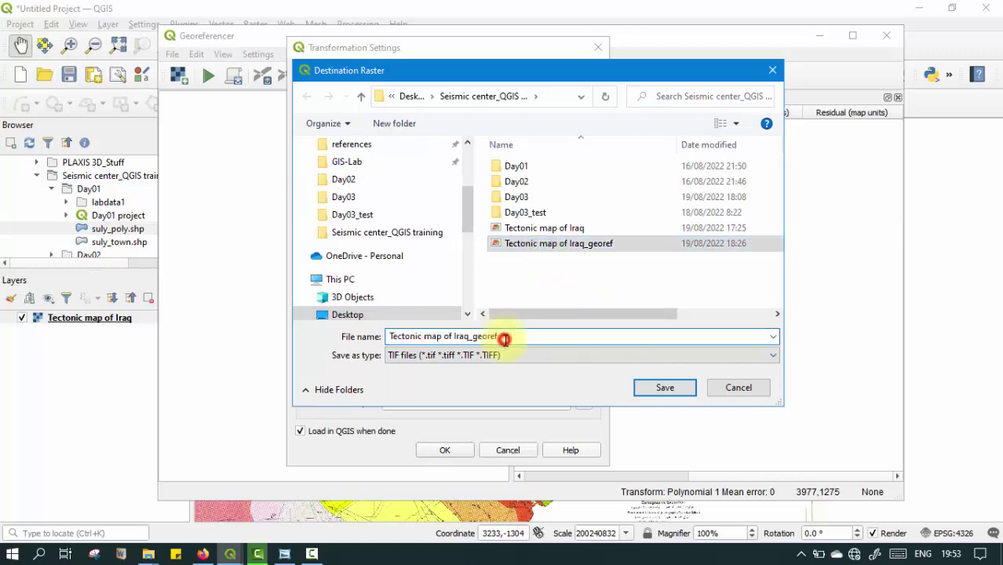
pyautogui.write('1')
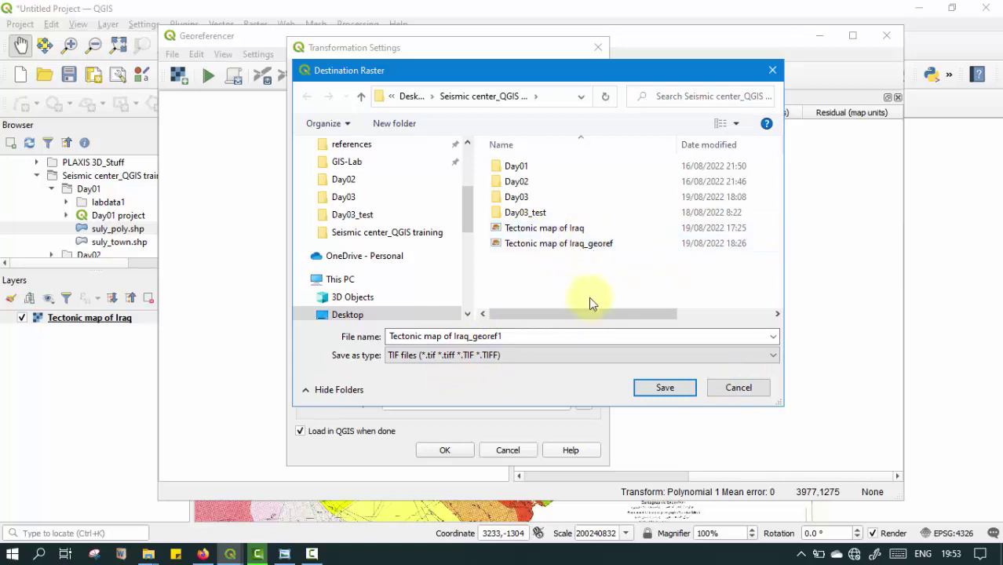
pyautogui.click(663, 387)
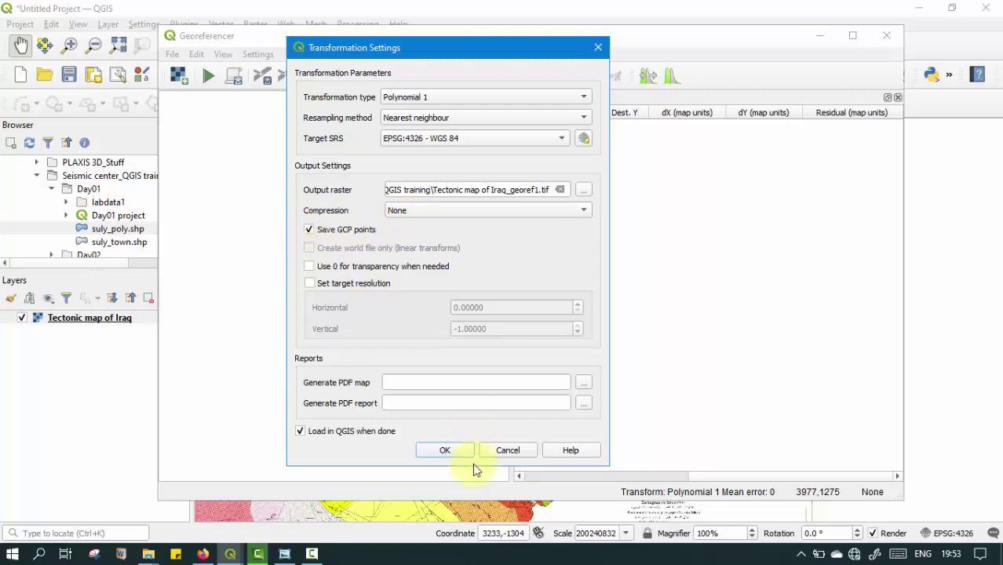
pyautogui.click(448, 450)
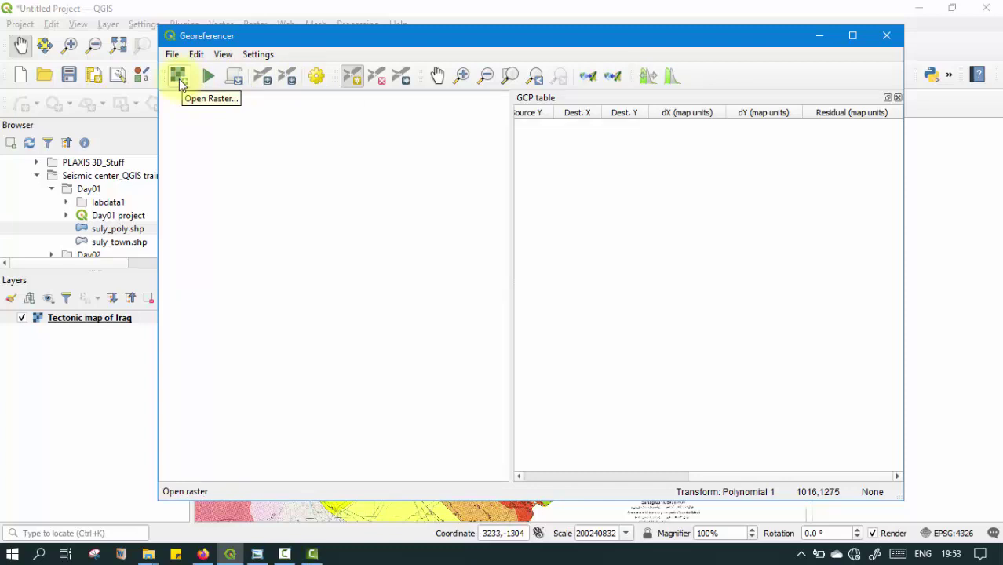
# Step: Load the Tectonic map of Iraq raster from the Seismic center_QGIS training folder into the Georeferencer
pyautogui.click(179, 80)
pyautogui.moveTo(237, 59); pyautogui.dragTo(275, 83)
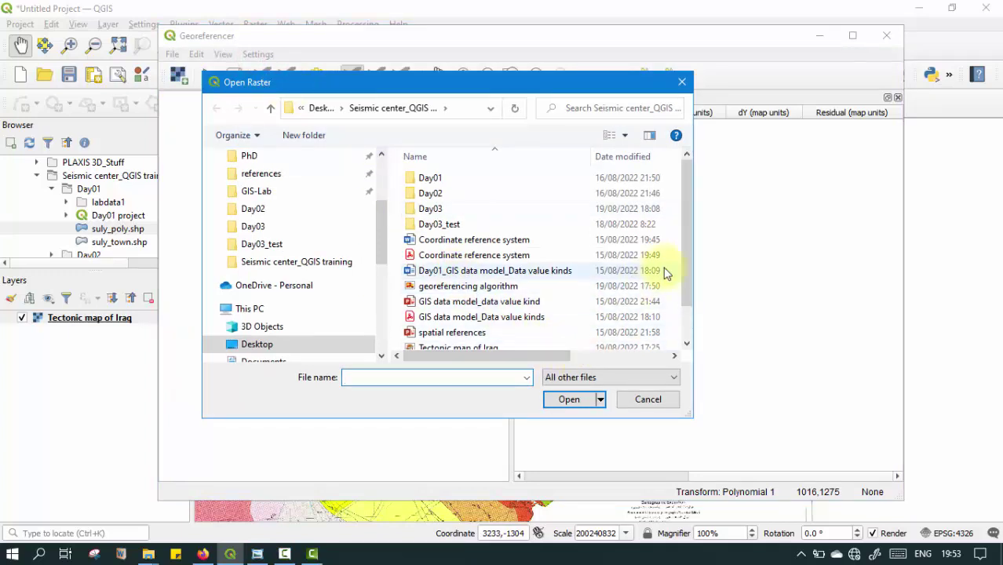
pyautogui.scroll(-1, 681, 243)
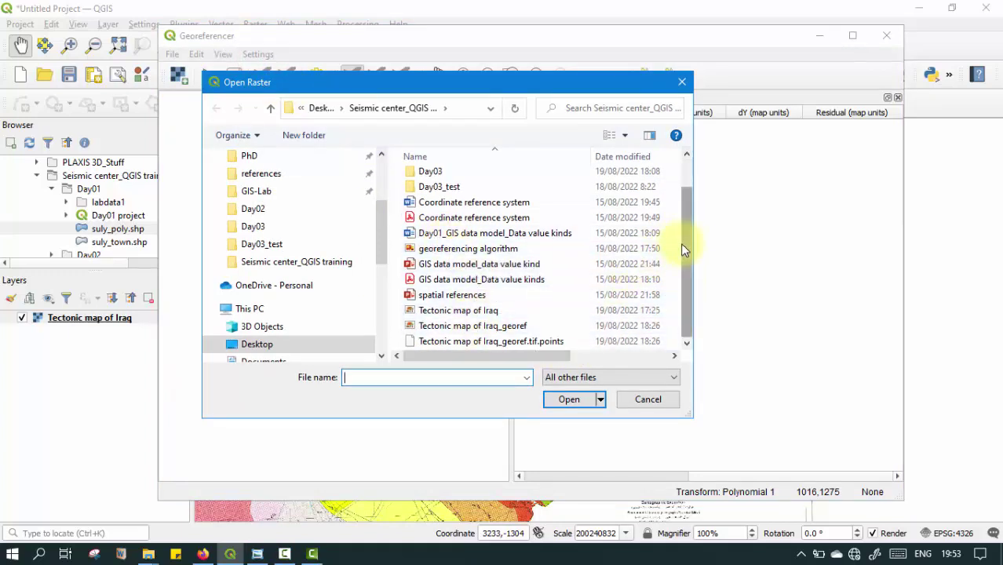
pyautogui.click(471, 312)
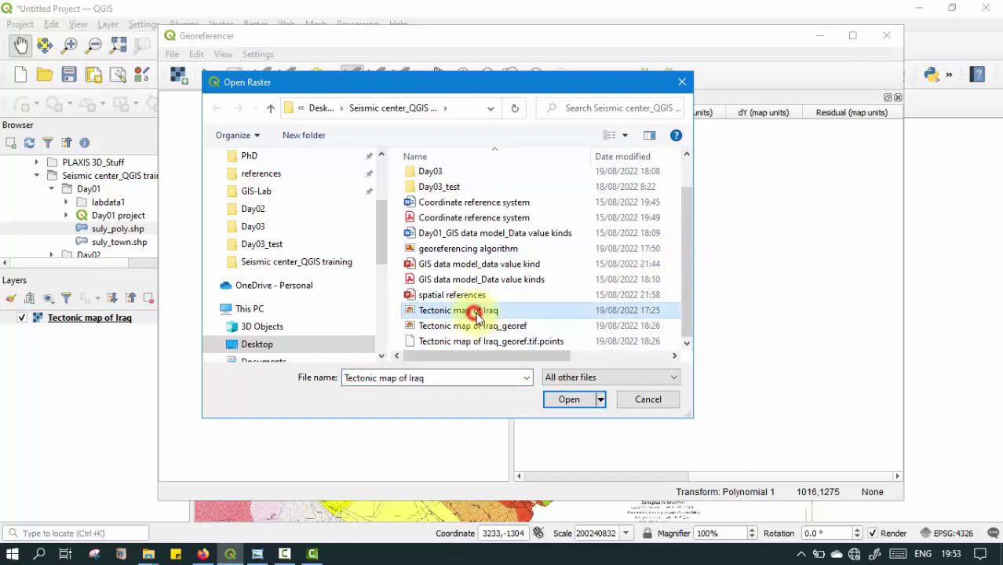
pyautogui.click(569, 400)
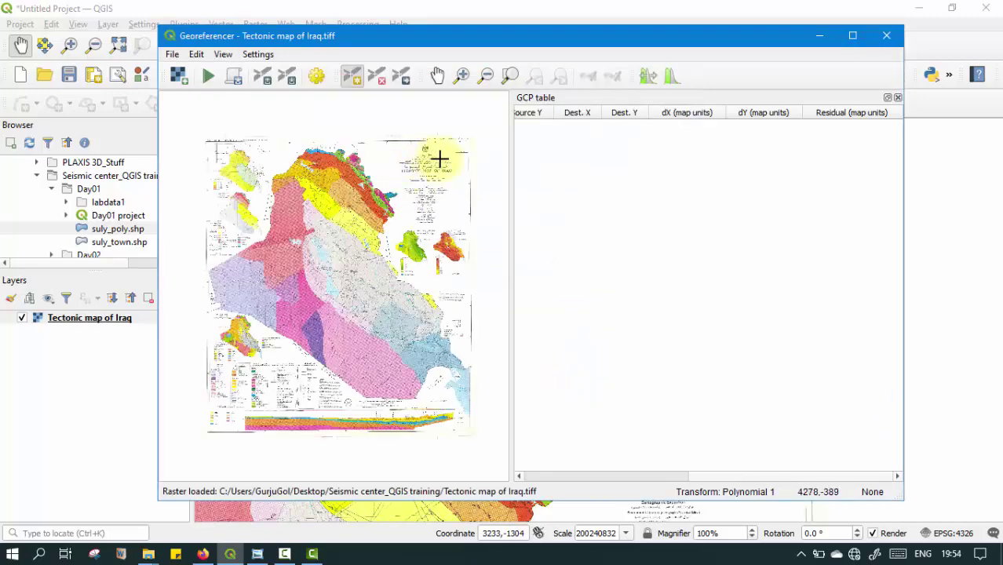
# Step: Place a ground control point exactly on the 49E, 37N grid intersection in the map's northeast corner
pyautogui.scroll(5, 441, 157)
pyautogui.scroll(-3, 424, 235)
pyautogui.scroll(4, 470, 191)
pyautogui.scroll(-6, 428, 246)
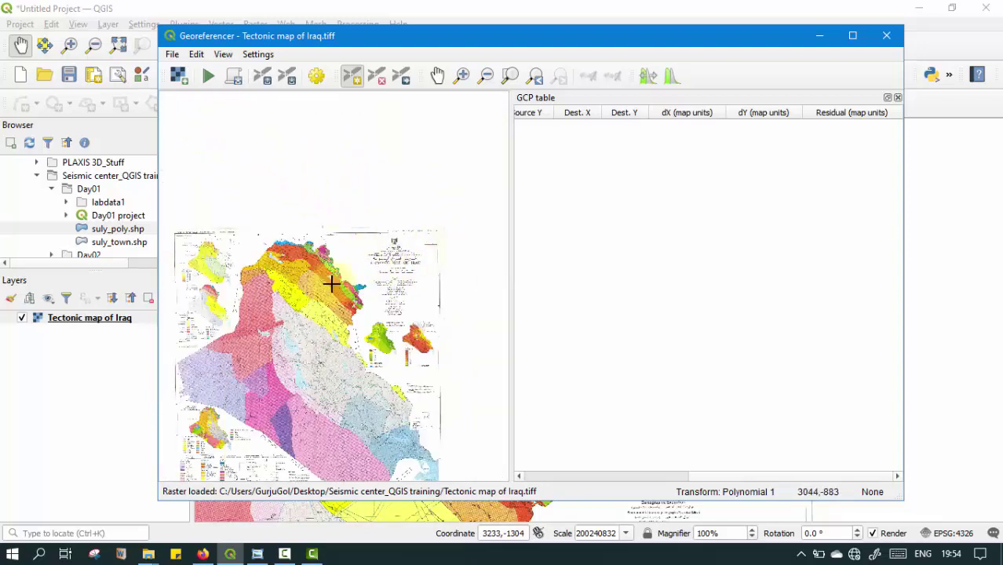
pyautogui.scroll(2, 426, 237)
pyautogui.scroll(5, 426, 236)
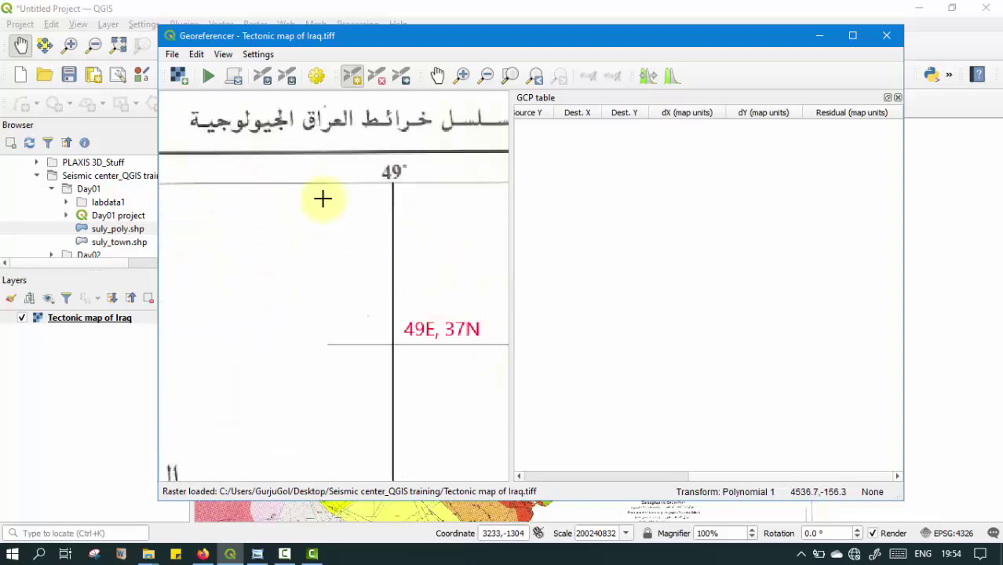
pyautogui.click(350, 78)
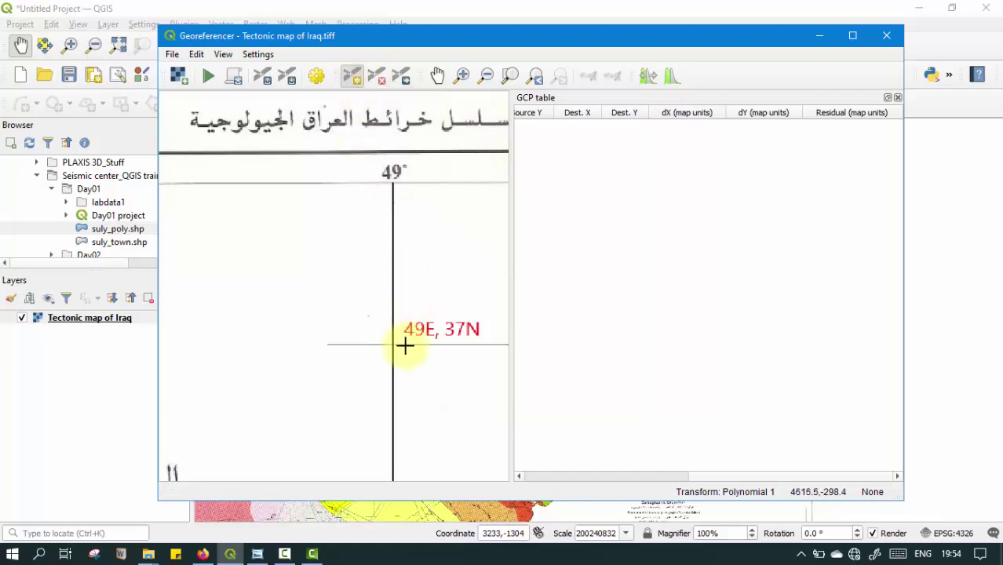
pyautogui.scroll(3, 405, 343)
pyautogui.scroll(-2, 381, 295)
pyautogui.scroll(2, 354, 263)
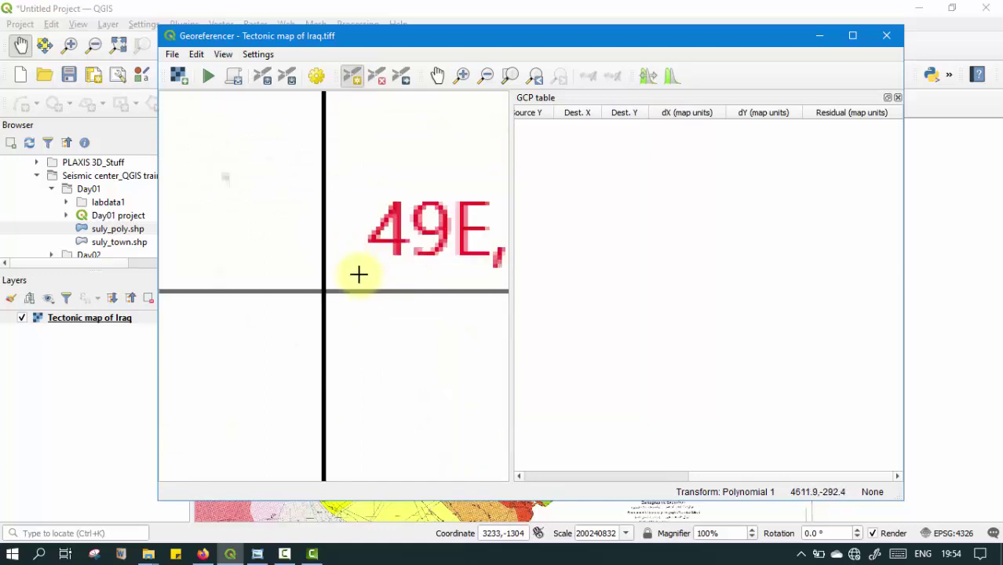
pyautogui.scroll(-2, 358, 269)
pyautogui.scroll(2, 363, 300)
pyautogui.scroll(-2, 354, 311)
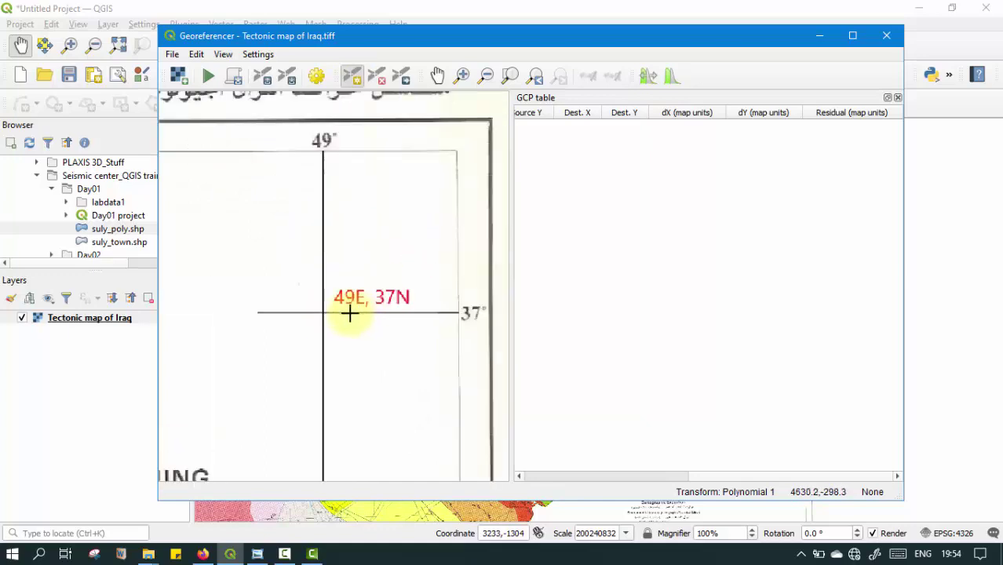
pyautogui.scroll(3, 333, 312)
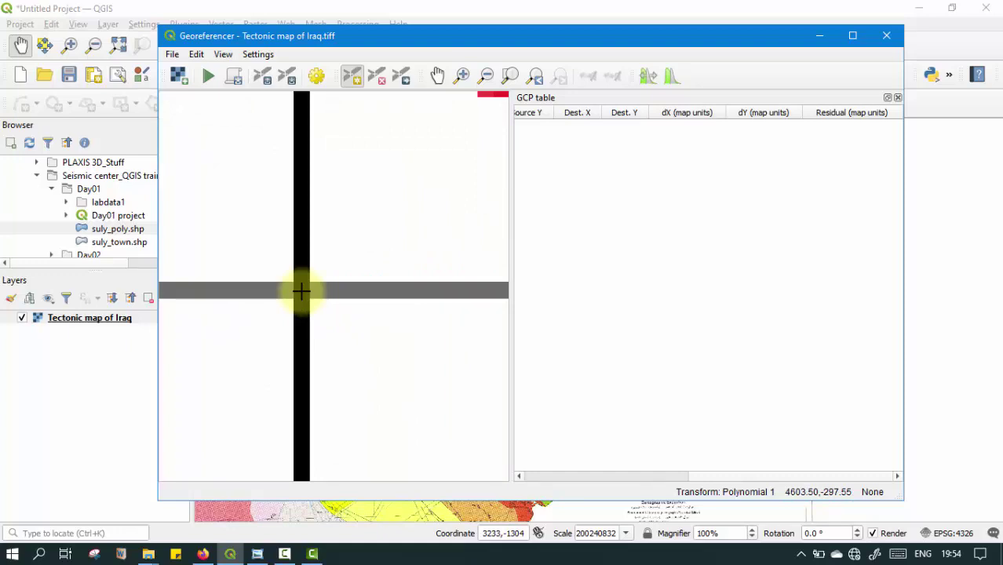
pyautogui.click(301, 291)
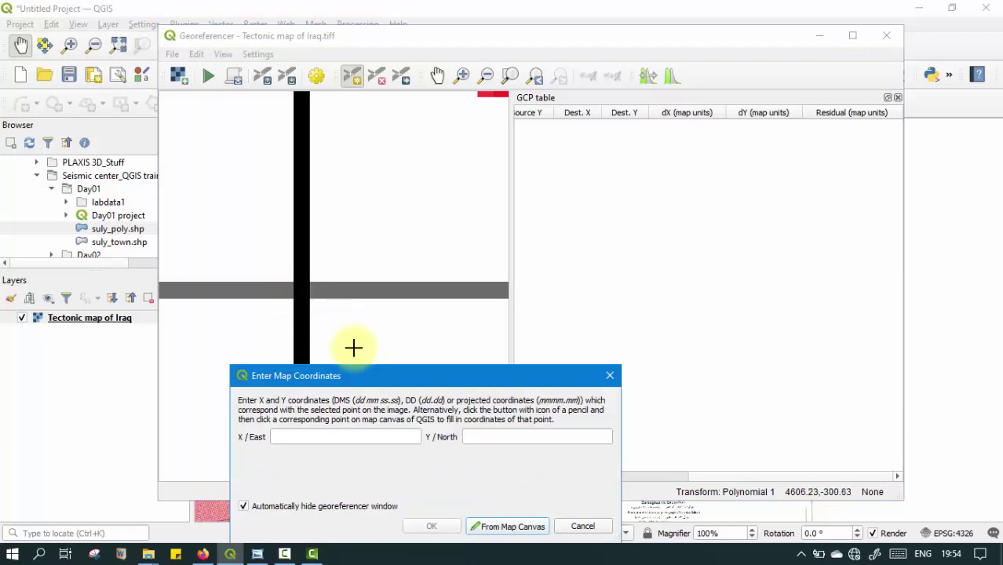
# Step: Assign the northeast control point the map coordinates X/East 49 and Y/North 37
pyautogui.scroll(-3, 370, 288)
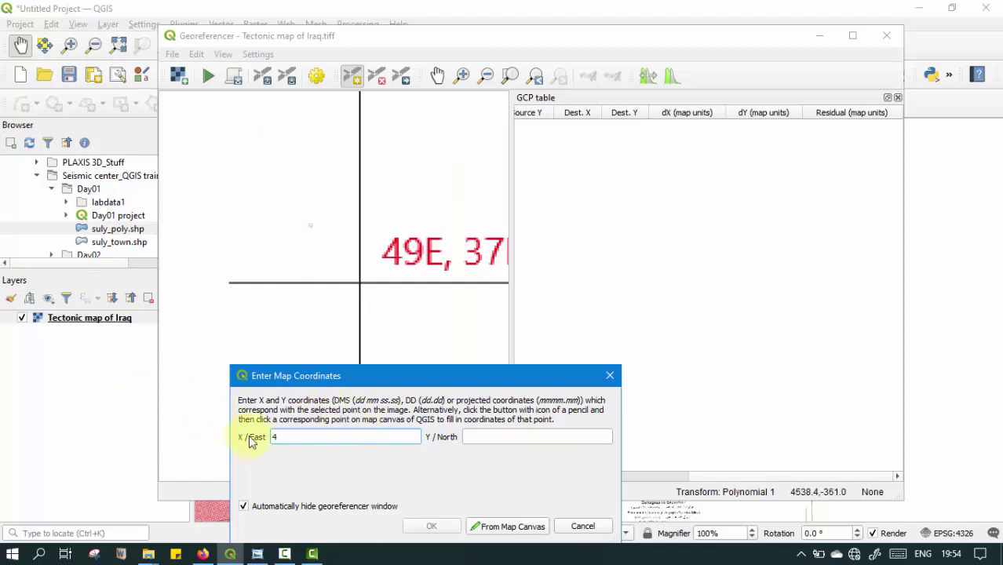
pyautogui.press('Tab')
pyautogui.write('3')
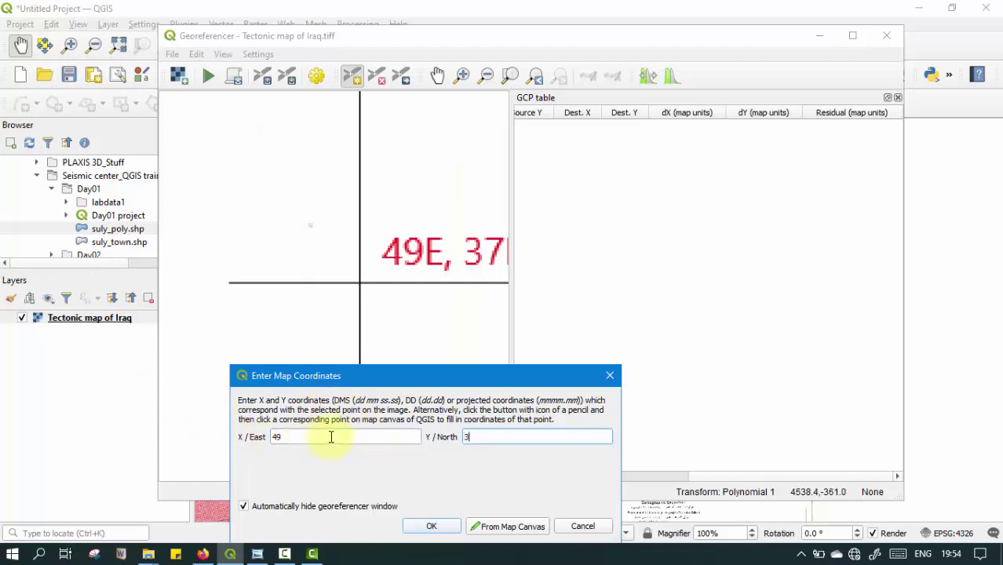
pyautogui.write('7')
pyautogui.click(431, 524)
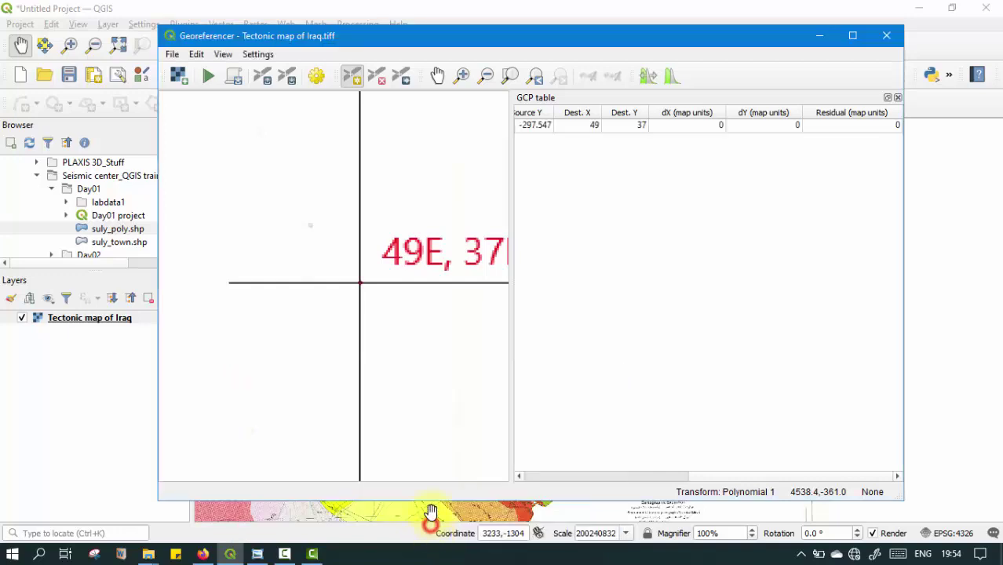
# Step: Widen the map view beside the GCP table and check the first point's source and destination coordinates
pyautogui.moveTo(701, 475); pyautogui.dragTo(532, 473)
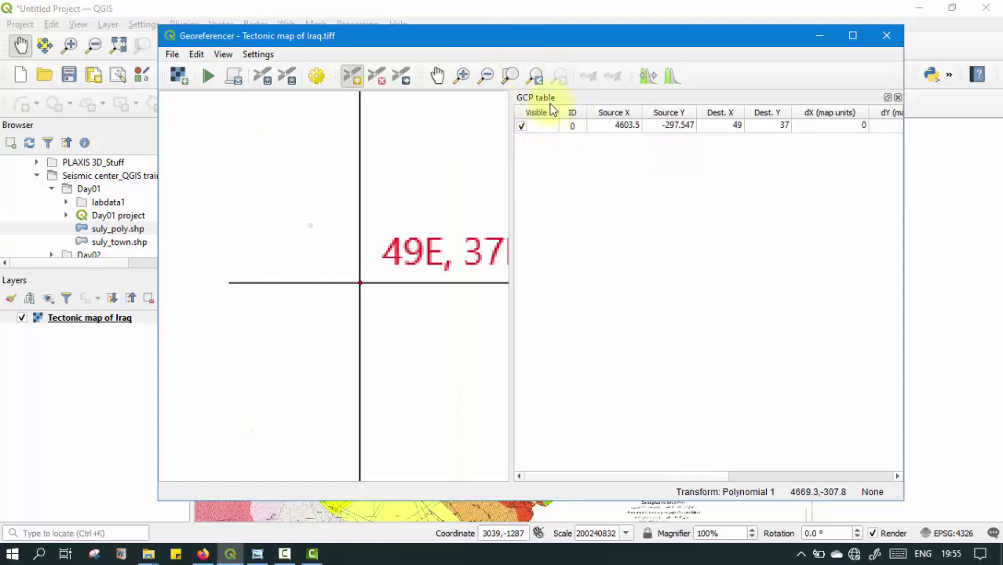
pyautogui.moveTo(511, 171); pyautogui.dragTo(641, 201)
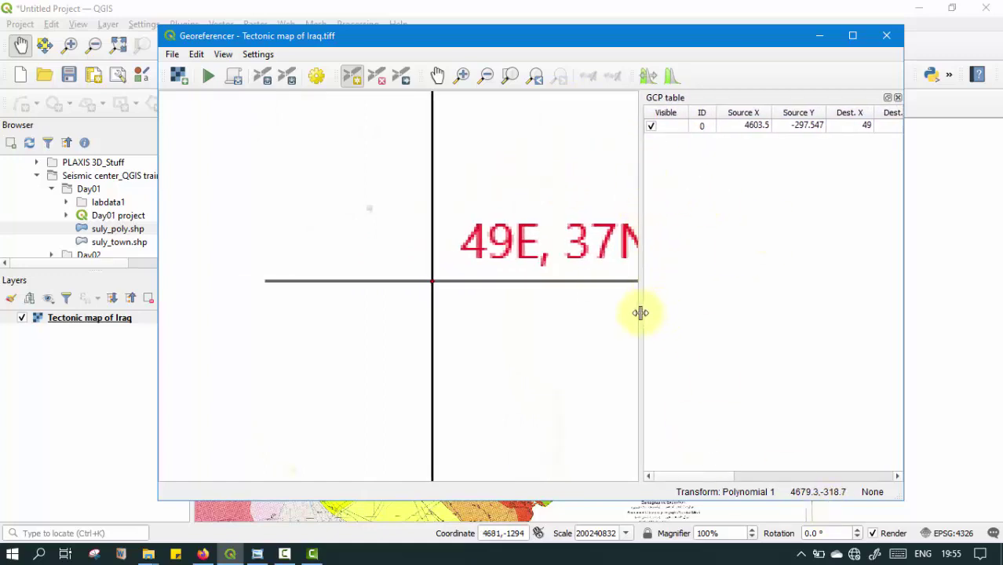
pyautogui.moveTo(719, 476); pyautogui.dragTo(742, 478)
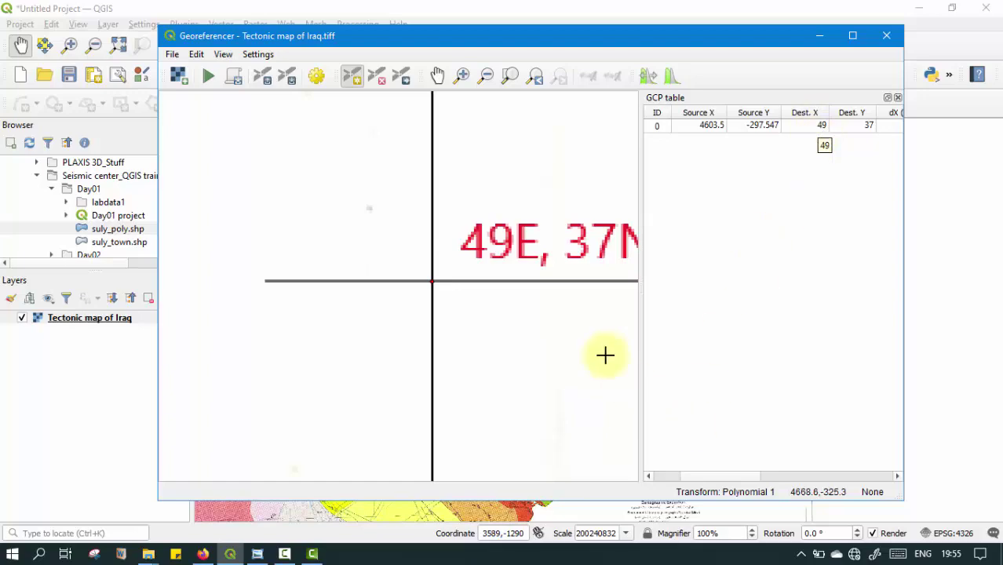
# Step: Place a second ground control point exactly on the 49E, 31N grid intersection near the map's eastern edge
pyautogui.scroll(-6, 503, 236)
pyautogui.scroll(10, 455, 290)
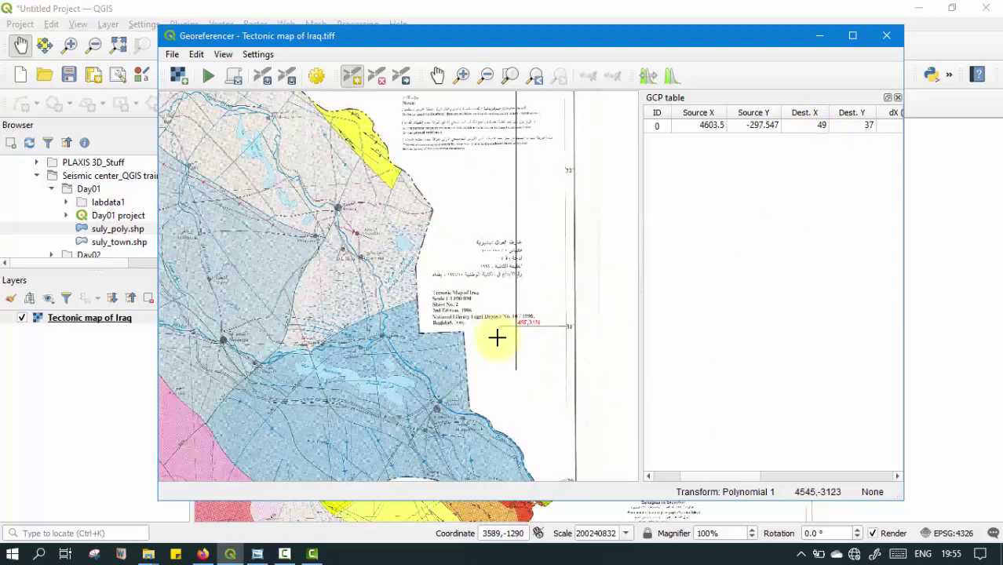
pyautogui.scroll(2, 412, 297)
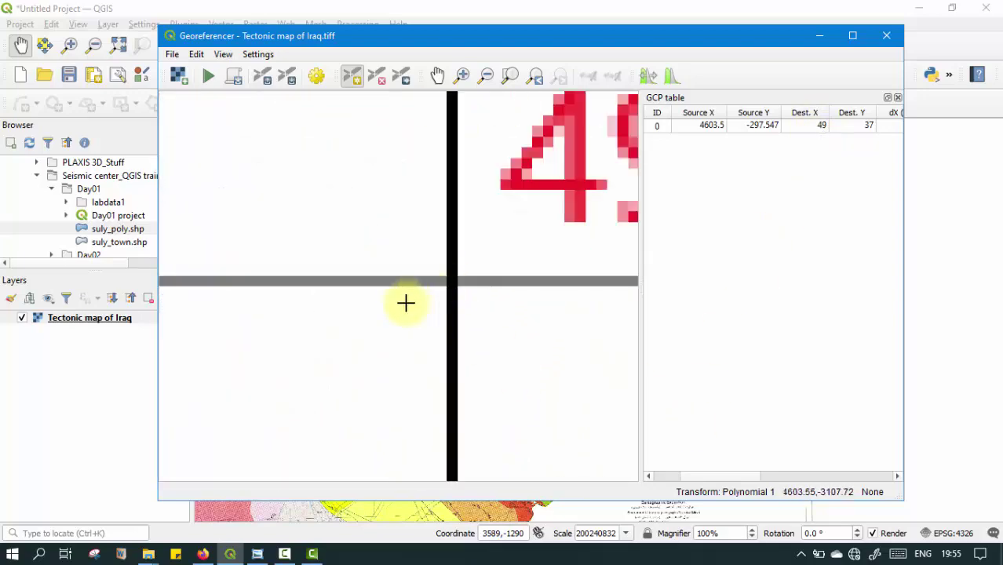
pyautogui.scroll(-2, 418, 297)
pyautogui.scroll(3, 423, 300)
pyautogui.scroll(2, 421, 301)
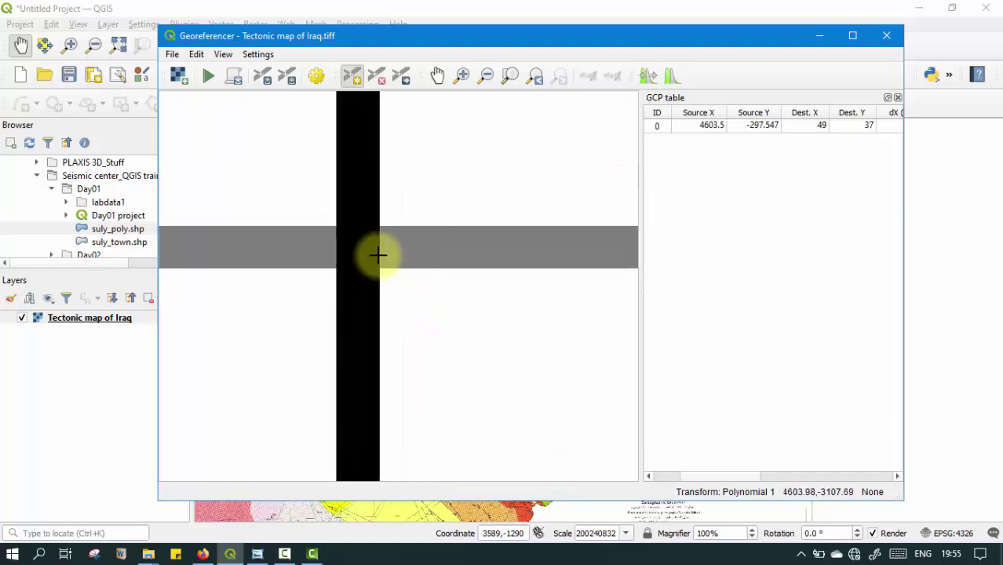
pyautogui.click(357, 251)
# Step: Assign the second control point the map coordinates X/East 49 and Y/North 31
pyautogui.scroll(-4, 363, 263)
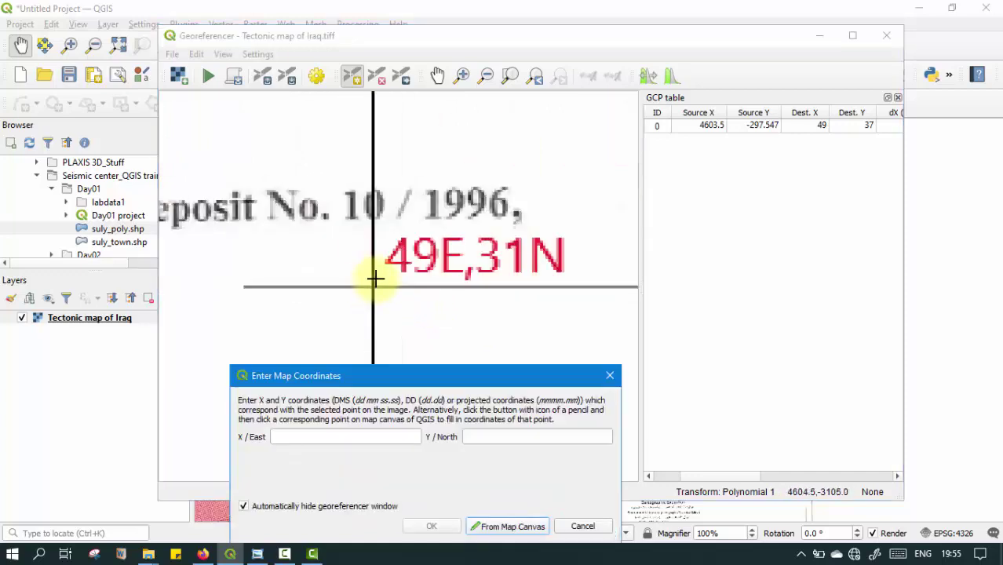
pyautogui.click(349, 431)
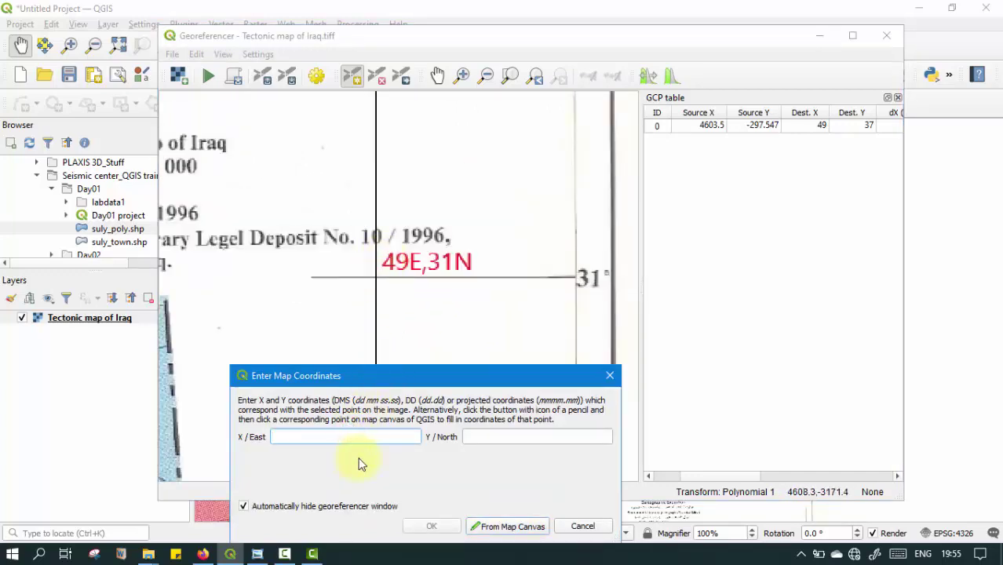
pyautogui.write('49')
pyautogui.press('Tab')
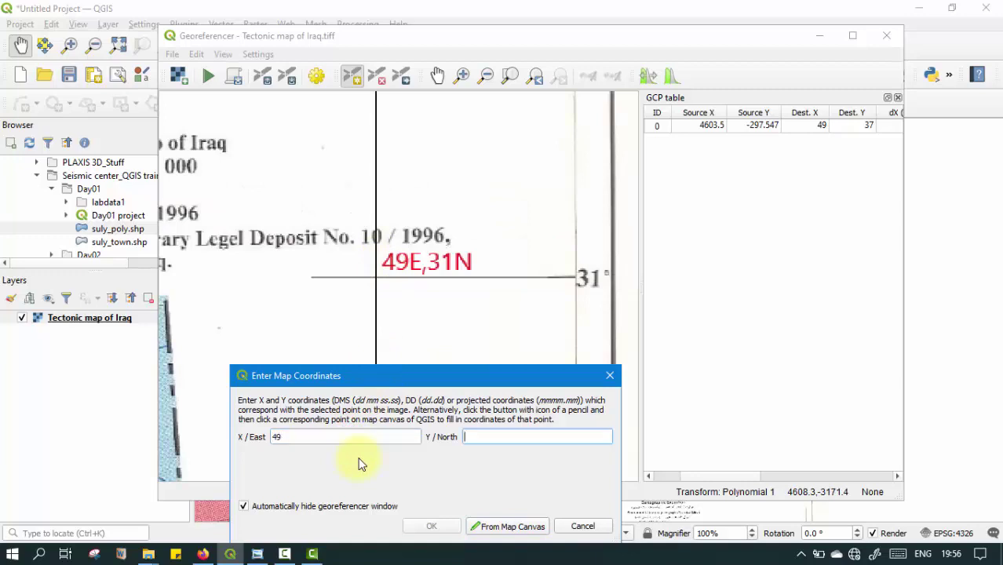
pyautogui.write('3')
pyautogui.click(431, 526)
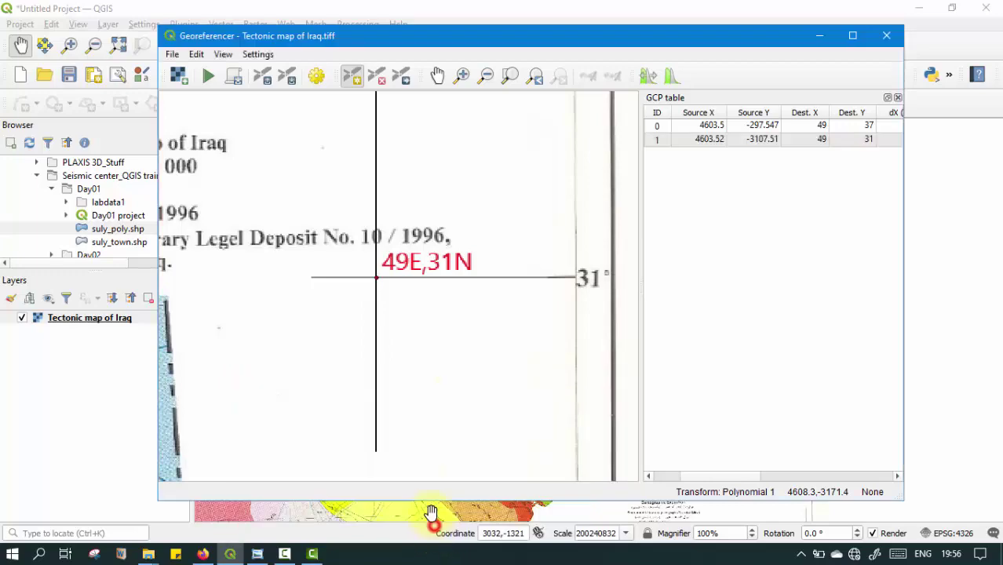
# Step: Place a third ground control point exactly on the 39E, 37N grid intersection in the map's northwest corner
pyautogui.scroll(5, 484, 239)
pyautogui.scroll(4, 484, 239)
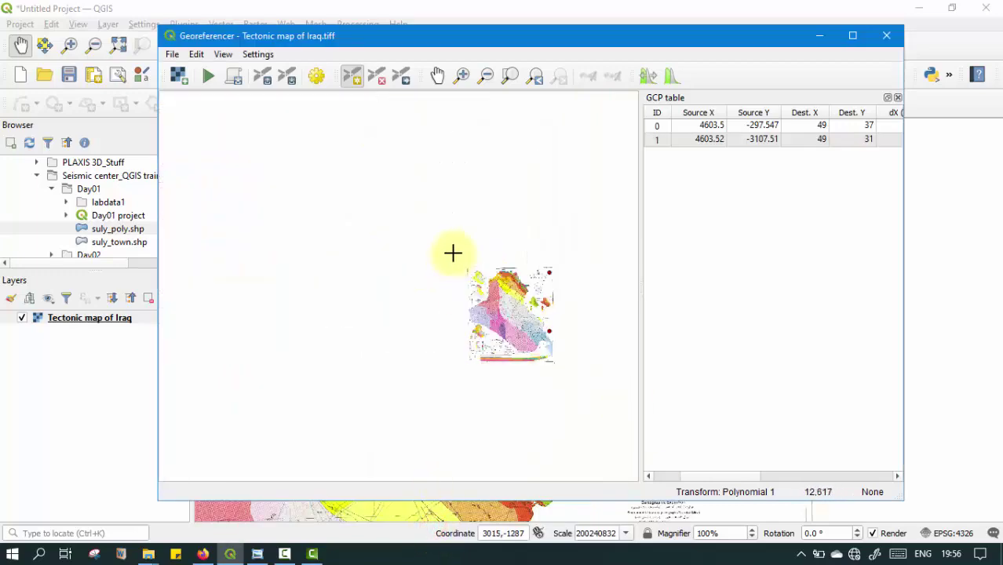
pyautogui.scroll(-3, 368, 230)
pyautogui.scroll(3, 424, 243)
pyautogui.scroll(-3, 452, 282)
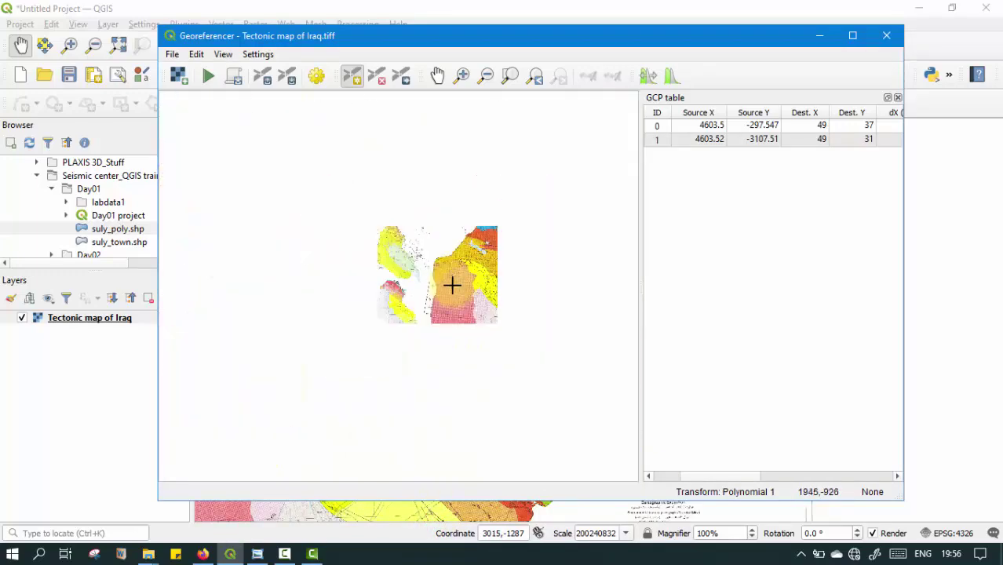
pyautogui.scroll(3, 416, 288)
pyautogui.scroll(4, 372, 273)
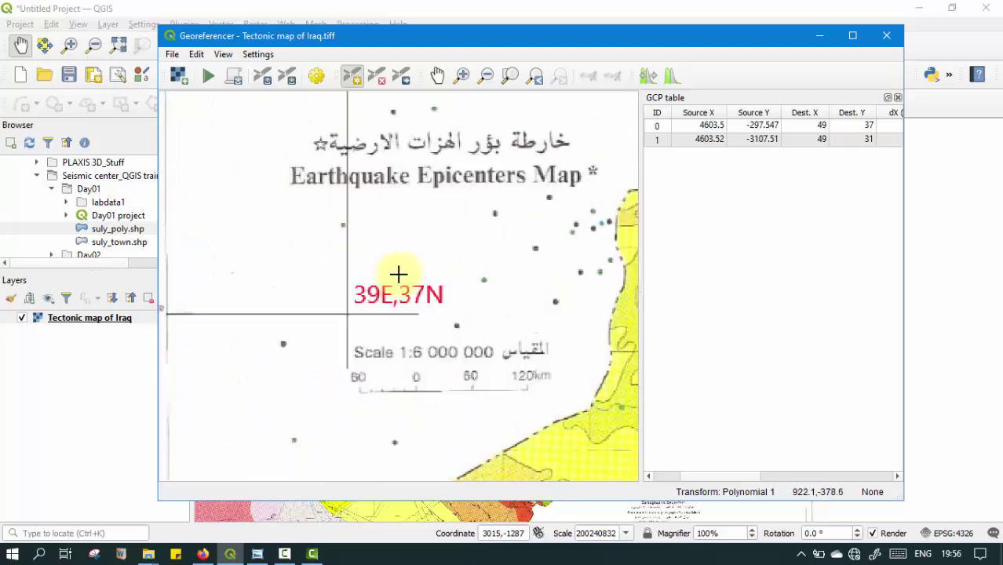
pyautogui.scroll(-3, 309, 242)
pyautogui.scroll(3, 307, 253)
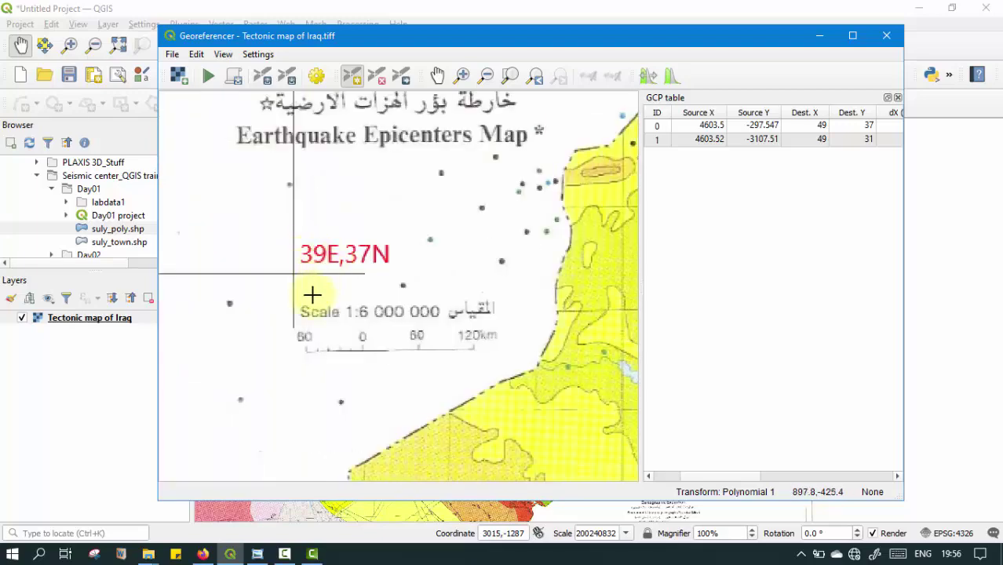
pyautogui.click(294, 272)
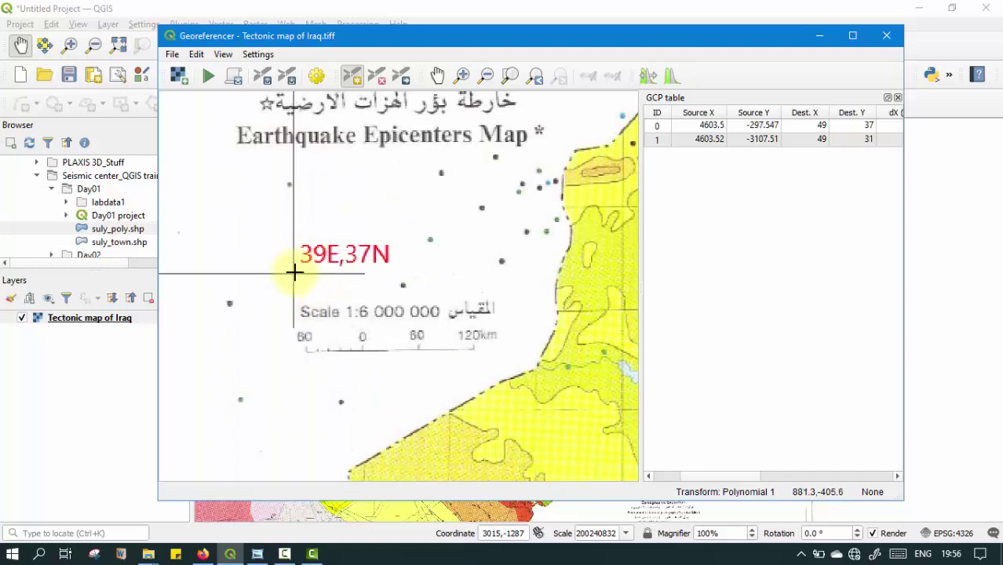
pyautogui.scroll(-3, 288, 233)
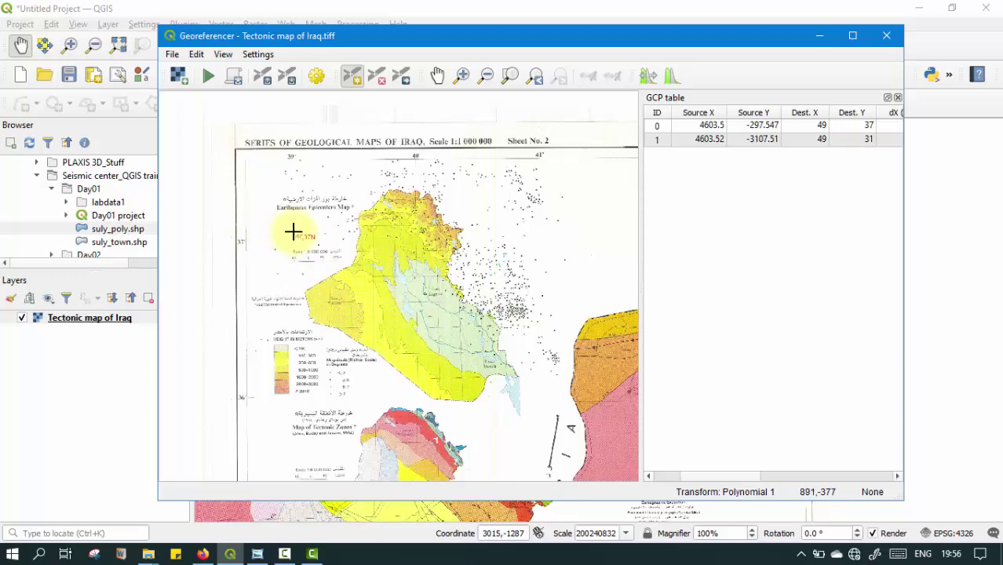
pyautogui.scroll(2, 299, 233)
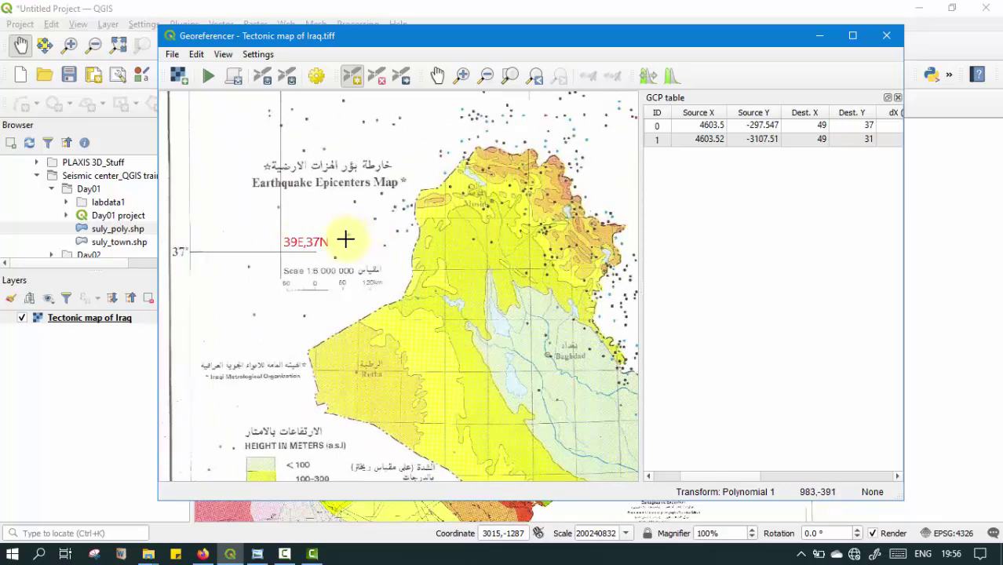
pyautogui.scroll(-4, 267, 185)
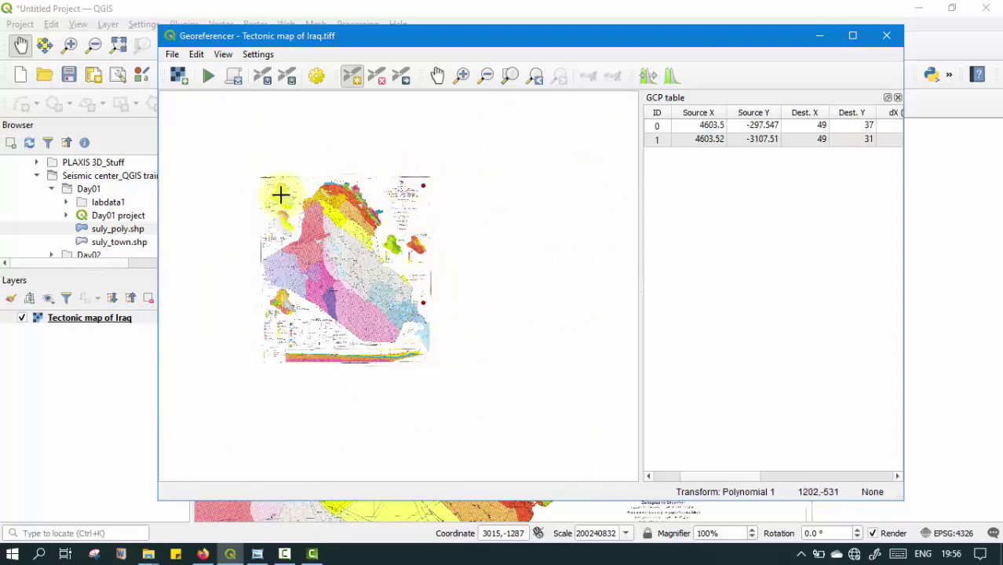
pyautogui.scroll(1, 283, 193)
pyautogui.scroll(-2, 270, 168)
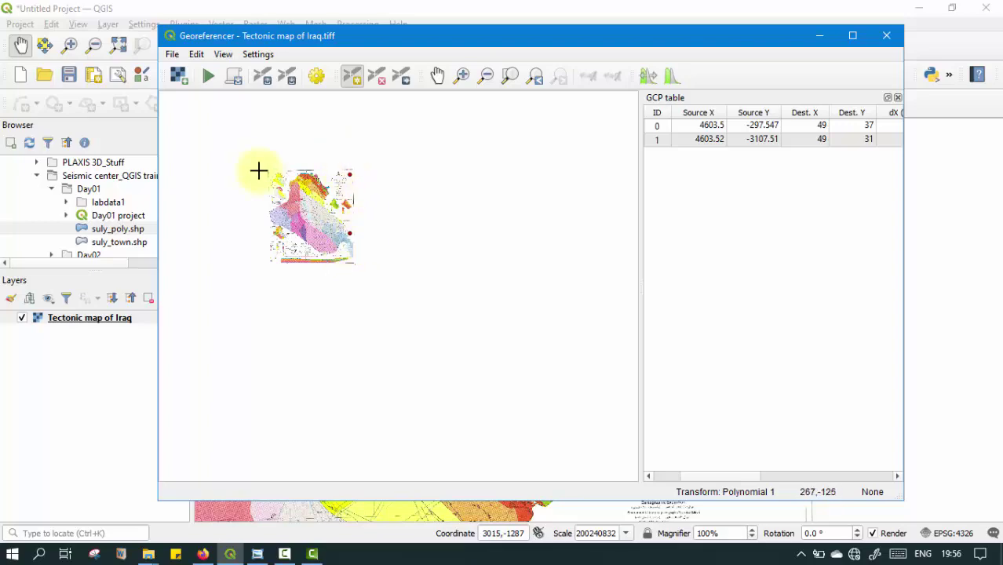
pyautogui.scroll(6, 292, 178)
pyautogui.scroll(-1, 307, 215)
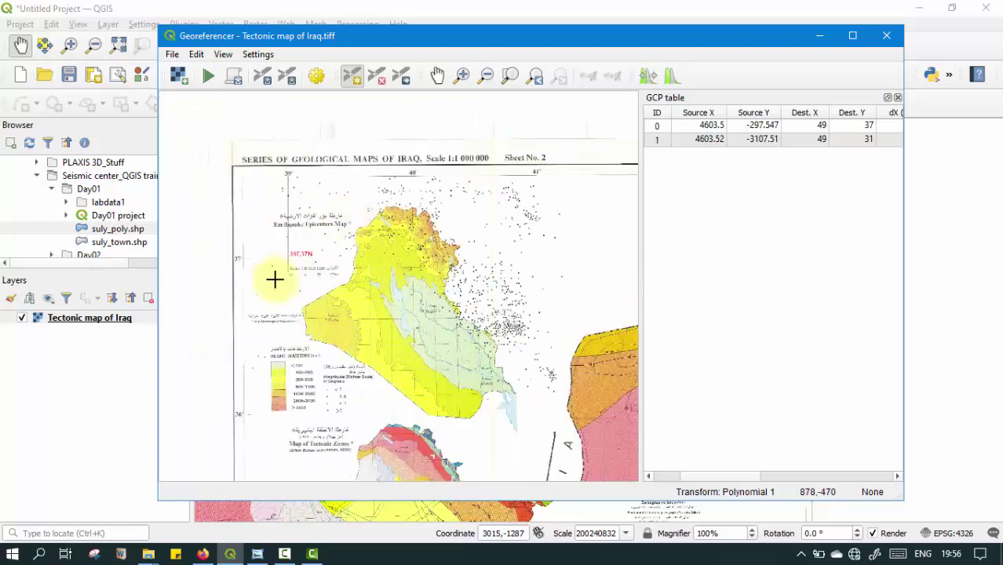
pyautogui.scroll(6, 292, 274)
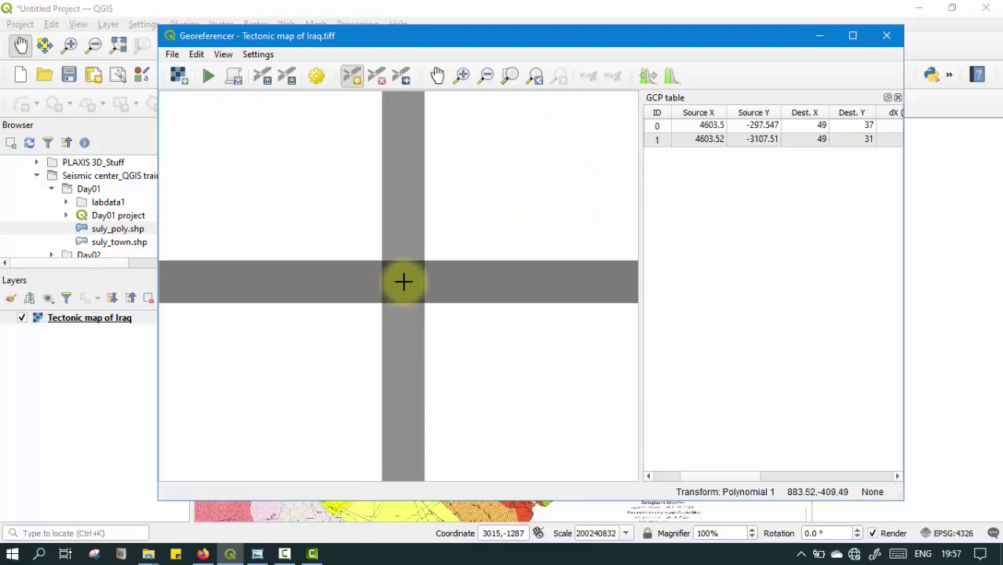
pyautogui.click(402, 281)
# Step: Assign the third control point the map coordinates X/East 39 and Y/North 37
pyautogui.click(349, 431)
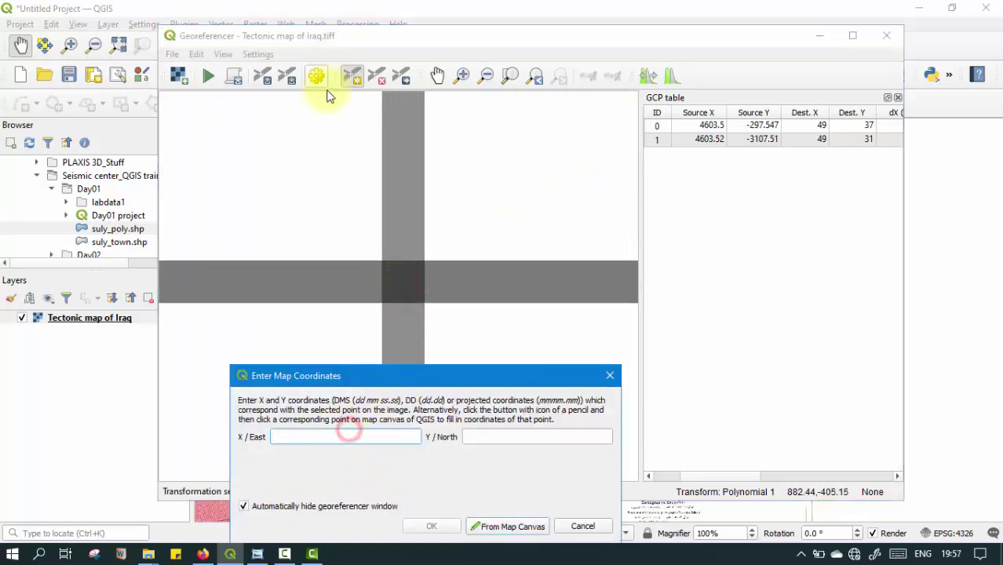
pyautogui.scroll(-4, 347, 206)
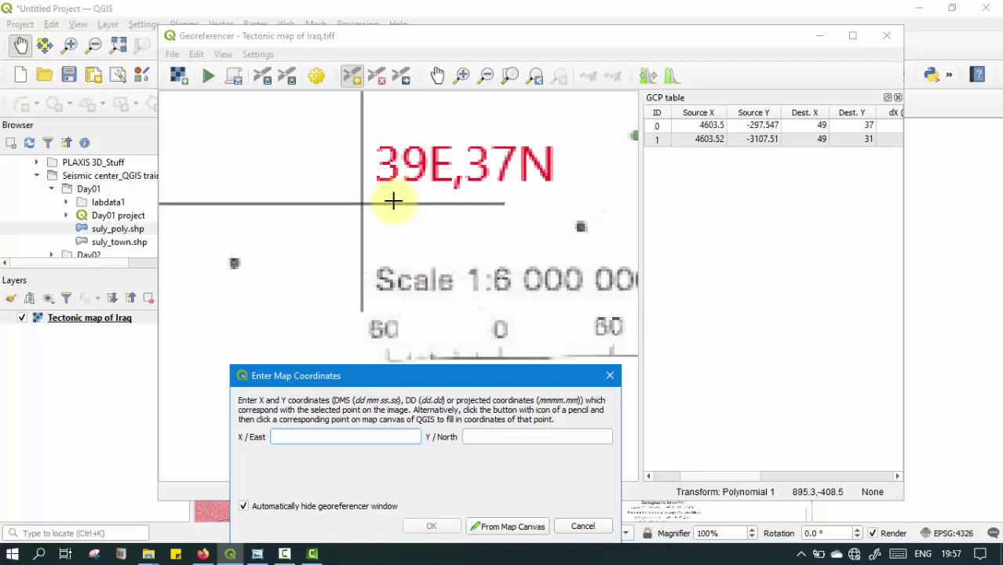
pyautogui.press('Tab')
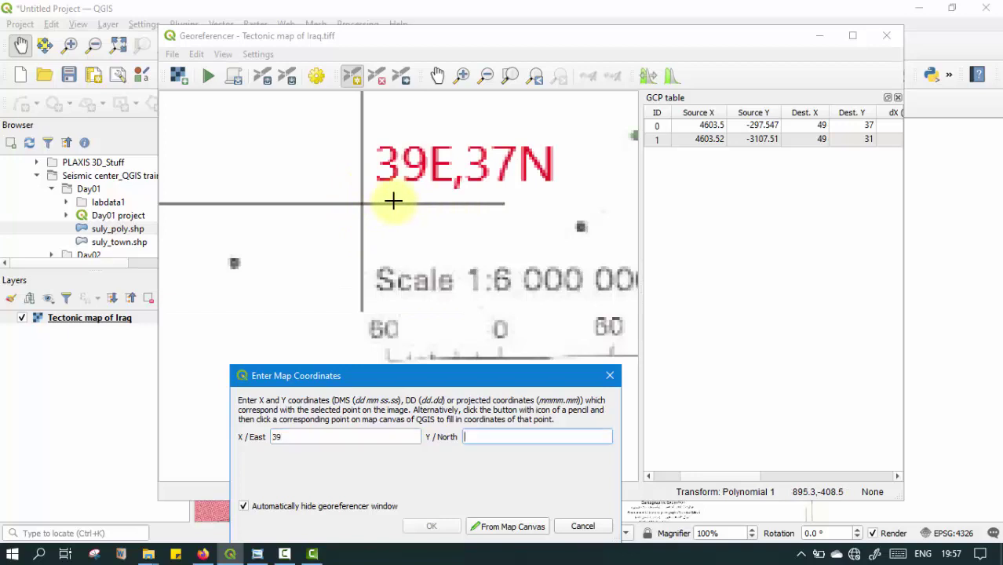
pyautogui.write('37')
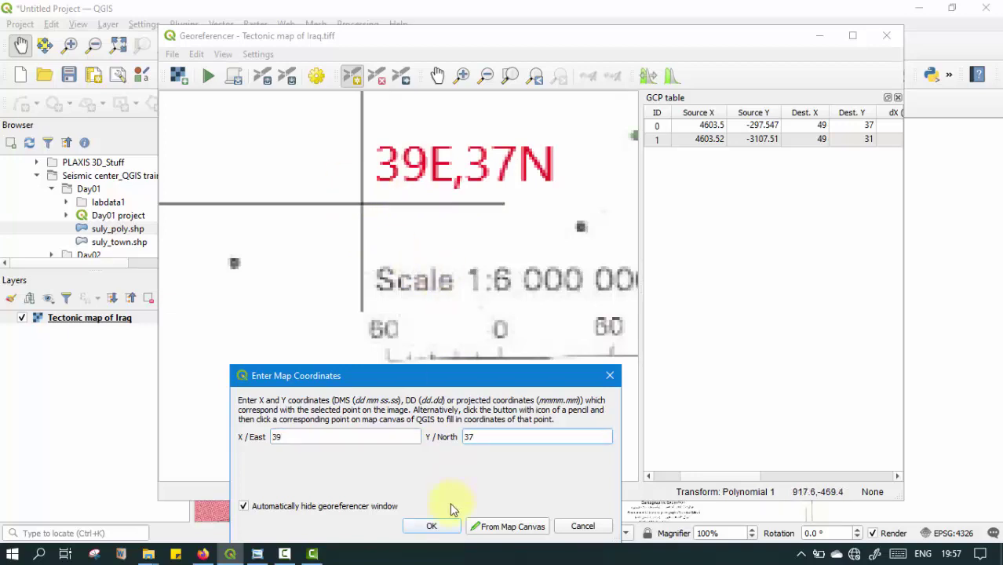
pyautogui.click(438, 527)
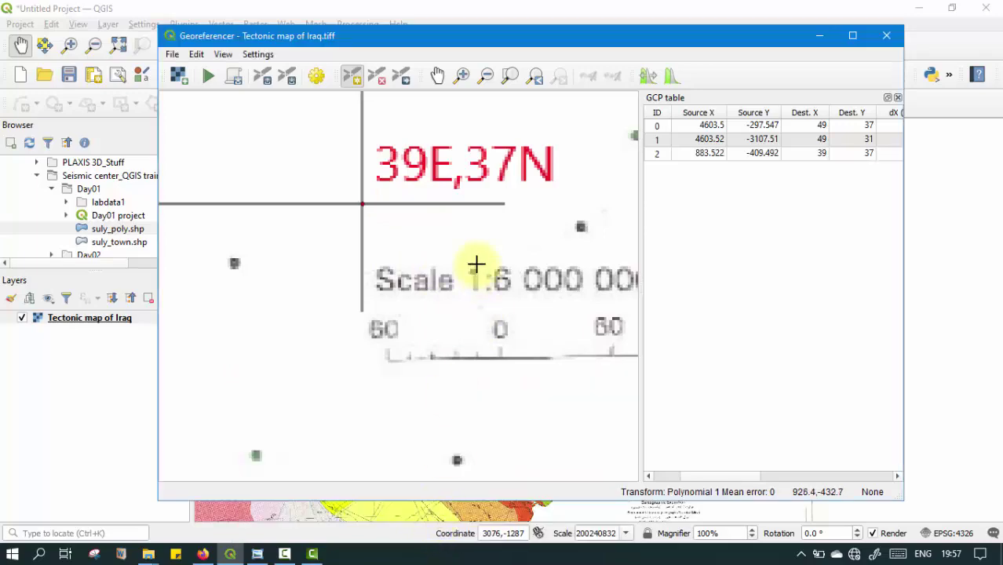
# Step: Check the distribution of the three control points across the whole map and inspect the 49E, 37N point up close
pyautogui.scroll(-3, 470, 271)
pyautogui.scroll(-1, 272, 199)
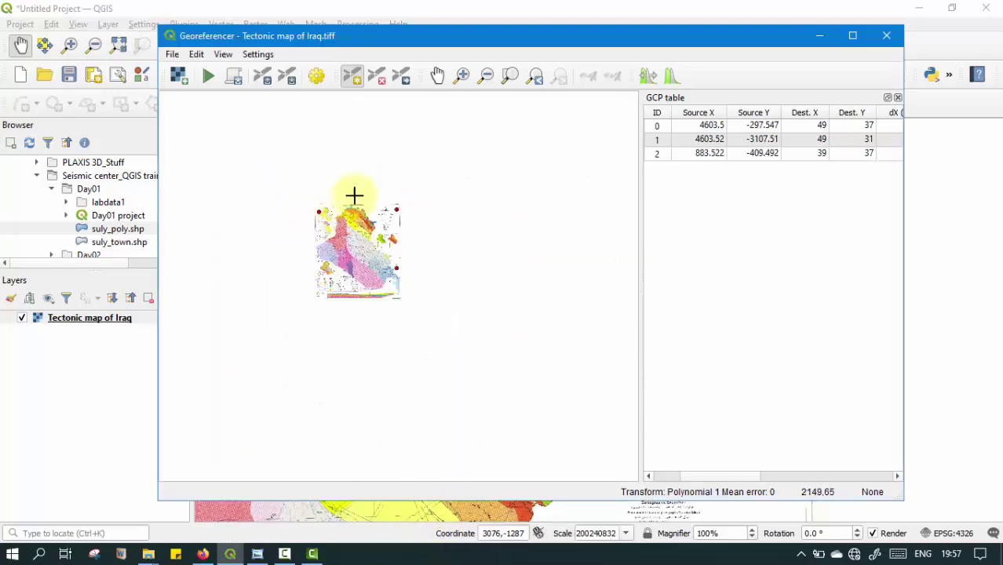
pyautogui.scroll(1, 369, 198)
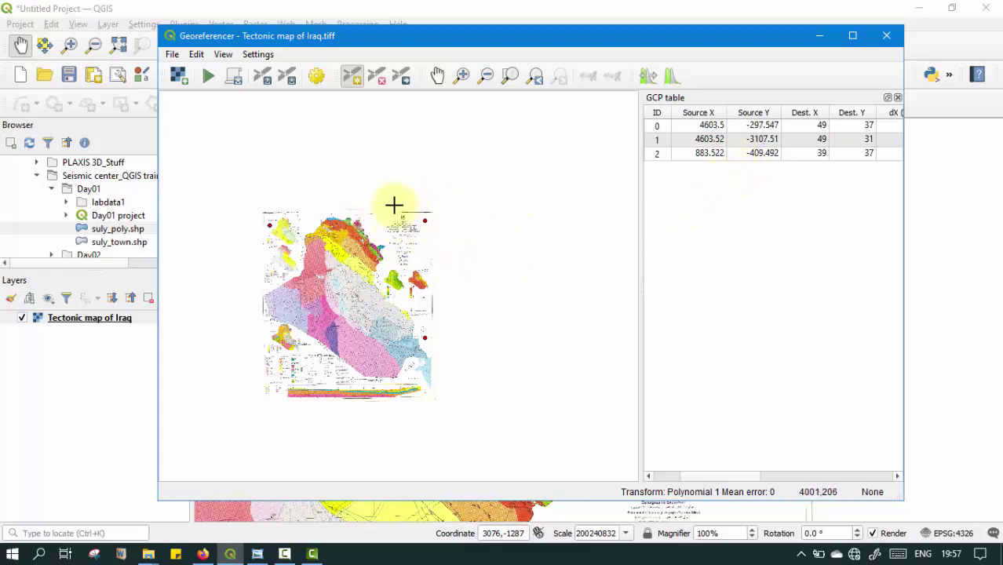
pyautogui.scroll(1, 403, 208)
pyautogui.scroll(-1, 557, 220)
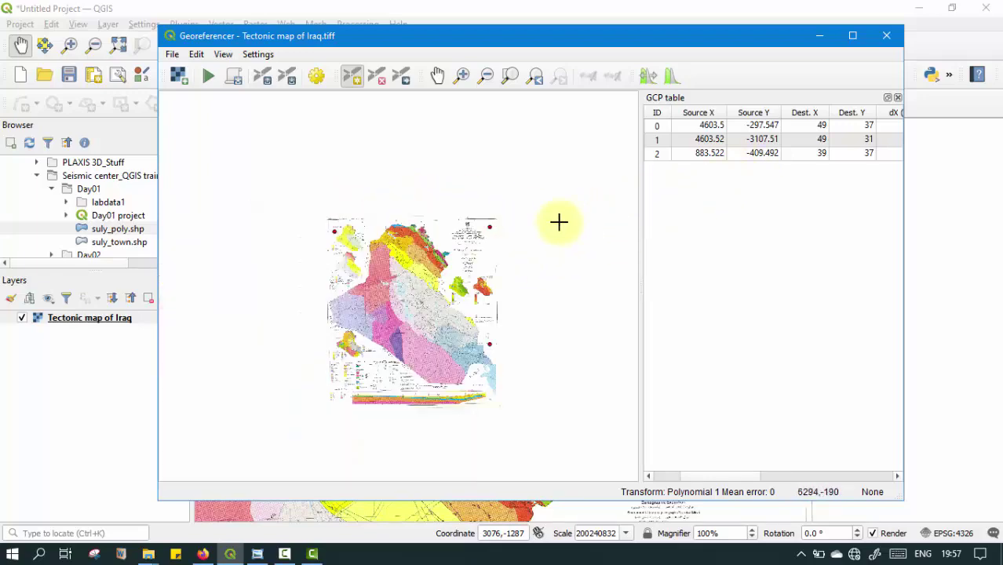
pyautogui.scroll(1, 481, 233)
pyautogui.scroll(1, 497, 212)
pyautogui.scroll(1, 496, 211)
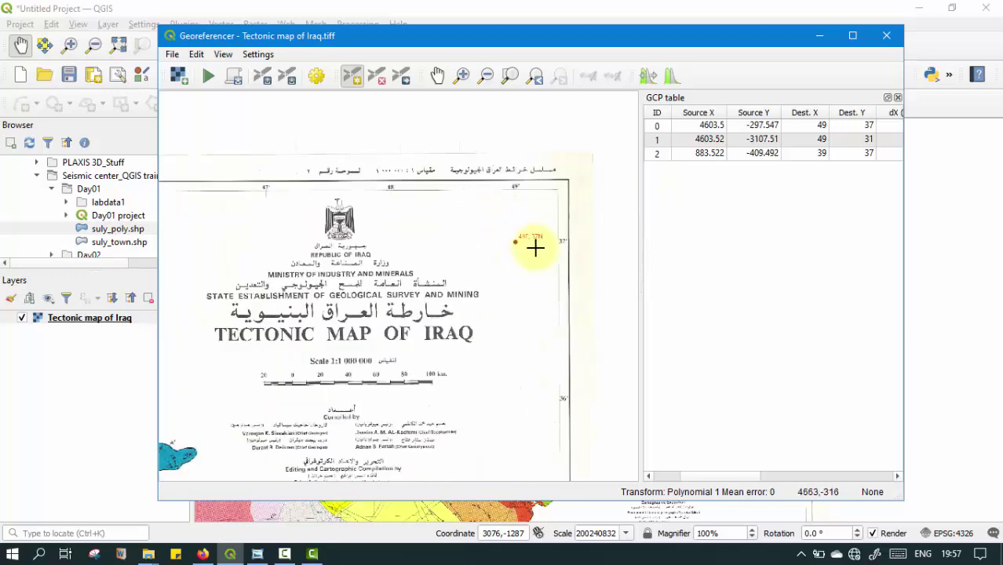
pyautogui.scroll(1, 532, 241)
pyautogui.scroll(1, 520, 243)
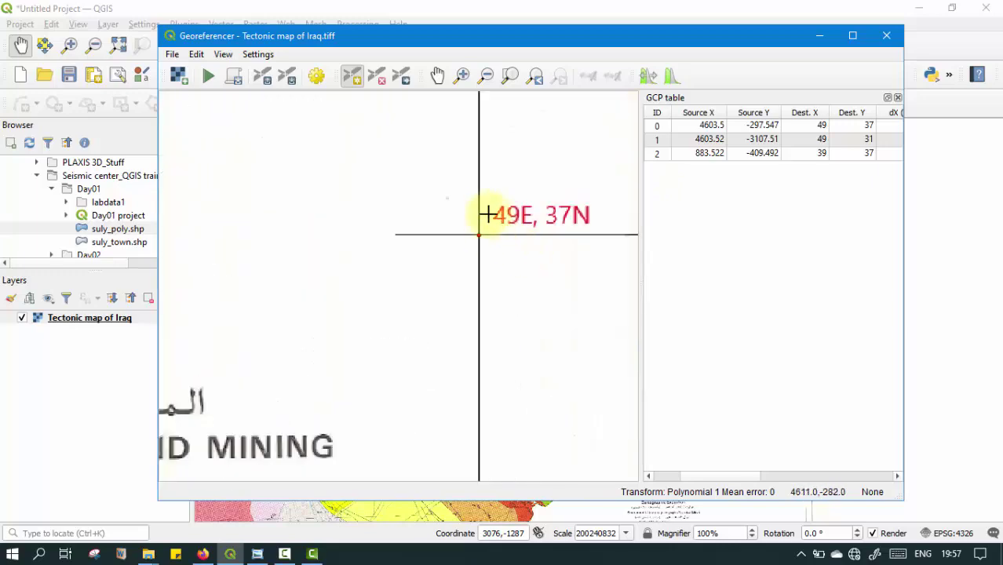
pyautogui.scroll(-2, 485, 217)
pyautogui.scroll(-1, 495, 202)
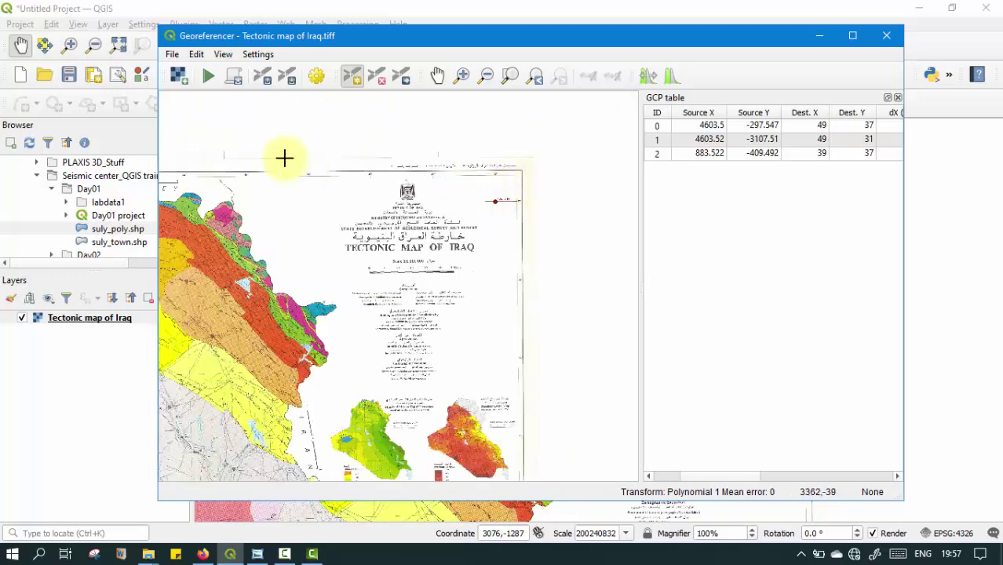
pyautogui.scroll(-2, 273, 139)
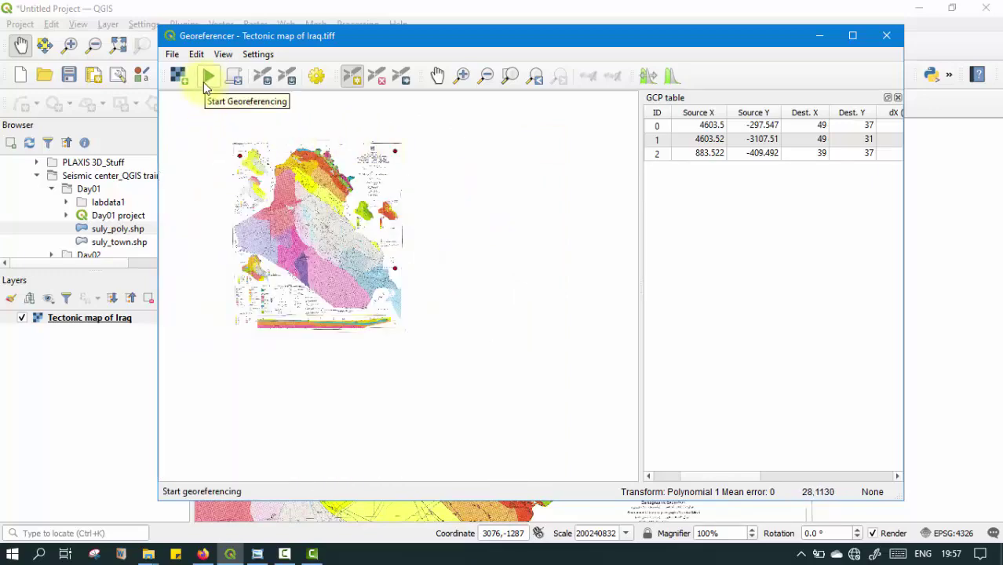
# Step: Try to start georeferencing with the three control points and bring up the transformation settings
pyautogui.click(205, 78)
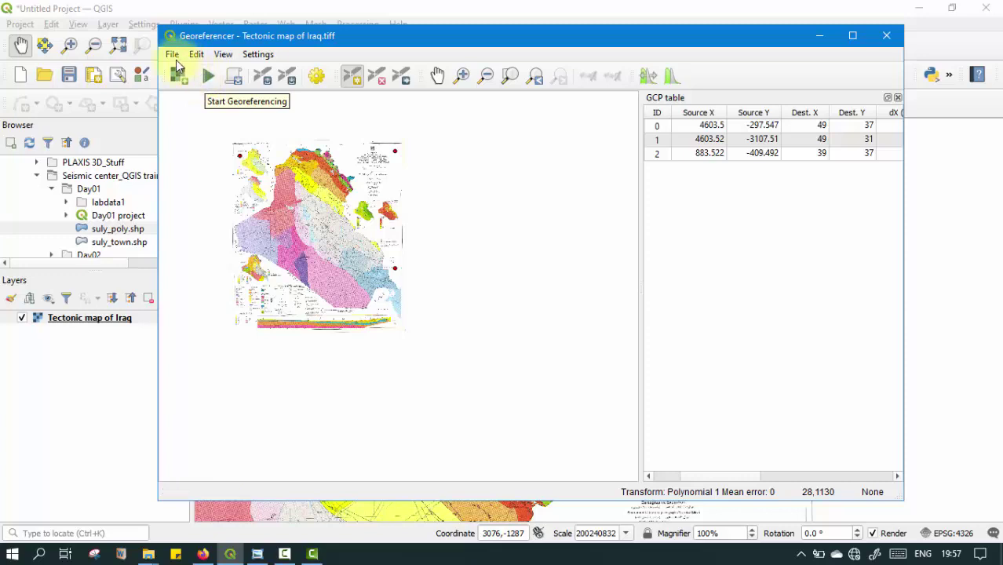
pyautogui.click(172, 55)
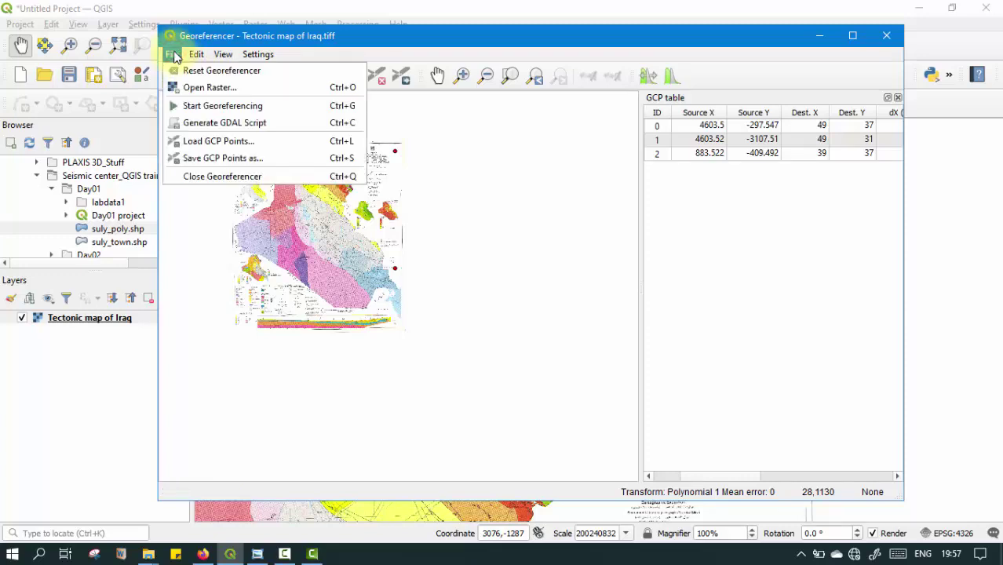
pyautogui.click(206, 110)
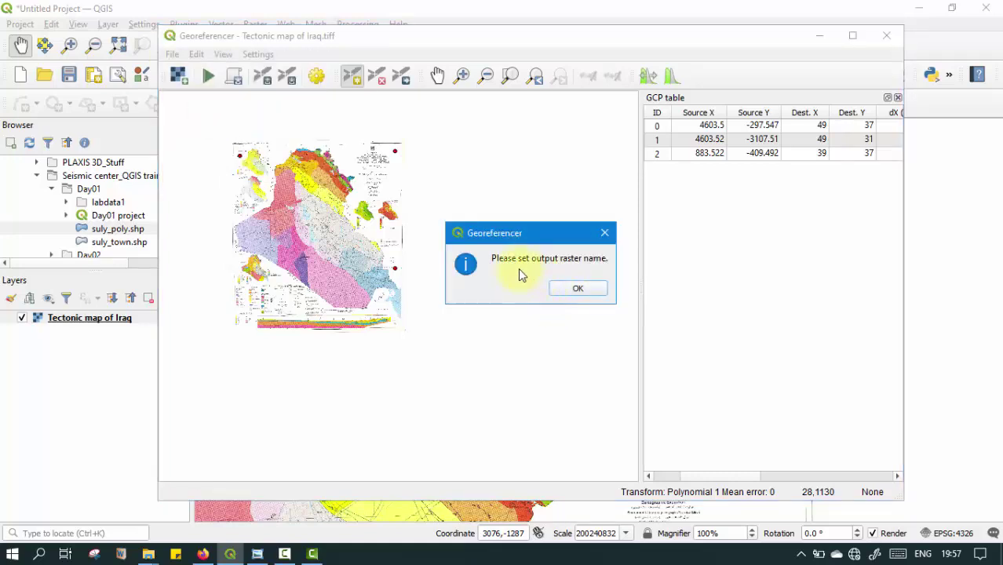
pyautogui.click(577, 291)
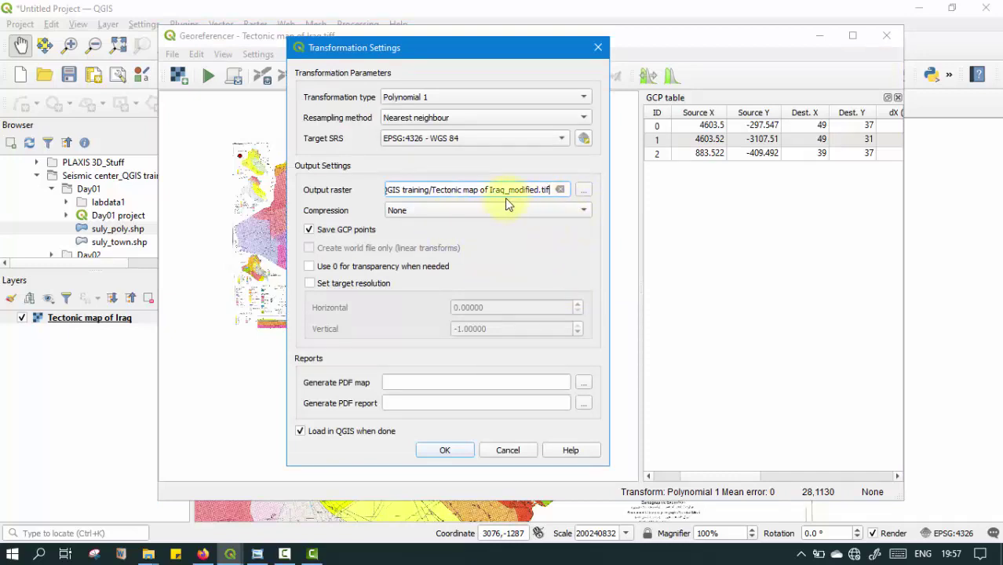
# Step: Set the output raster to the TIF file Tectonic map of Iraq-ref1 and accept the transformation settings
pyautogui.click(584, 190)
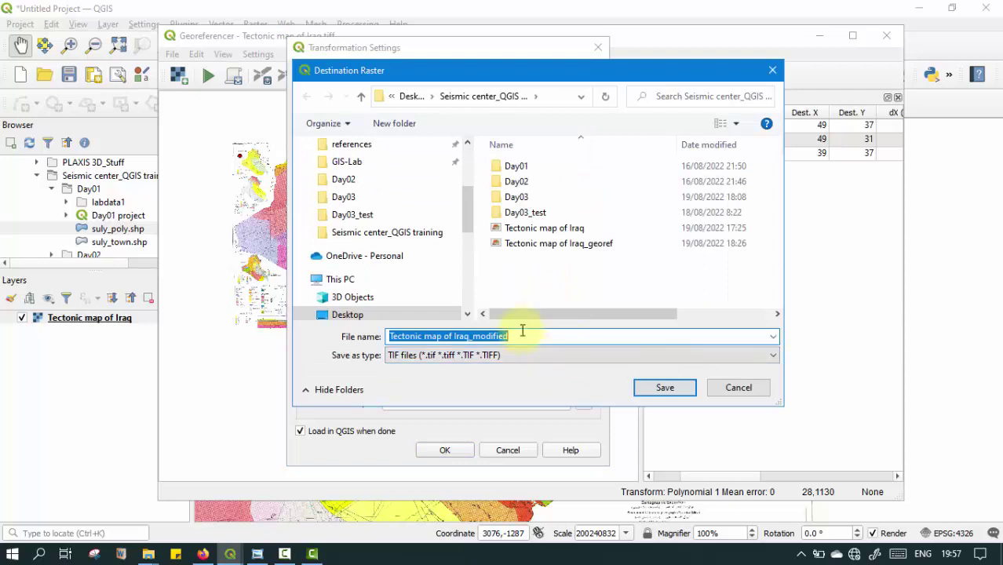
pyautogui.click(524, 336)
pyautogui.moveTo(519, 336); pyautogui.dragTo(471, 339)
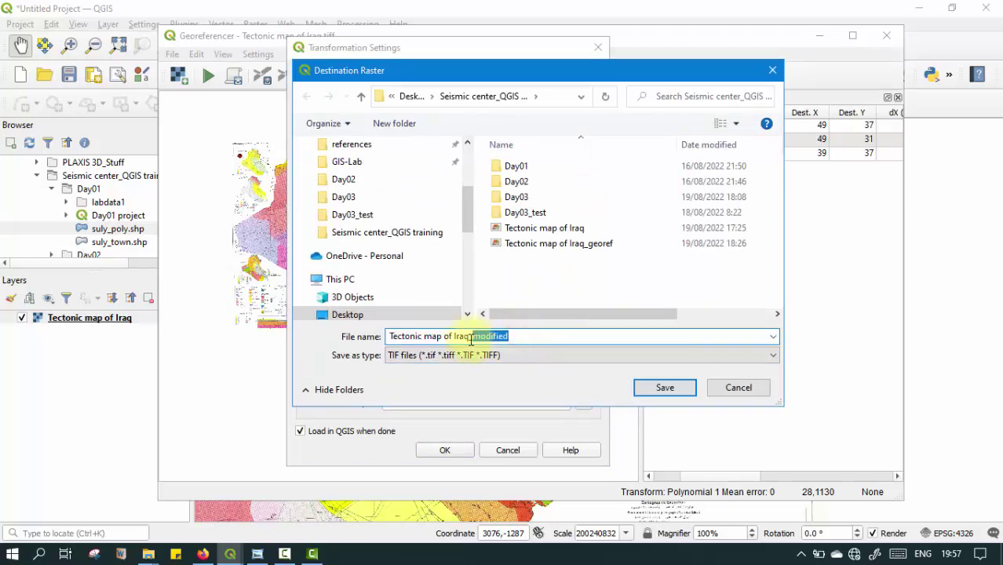
pyautogui.press('BackSpace')
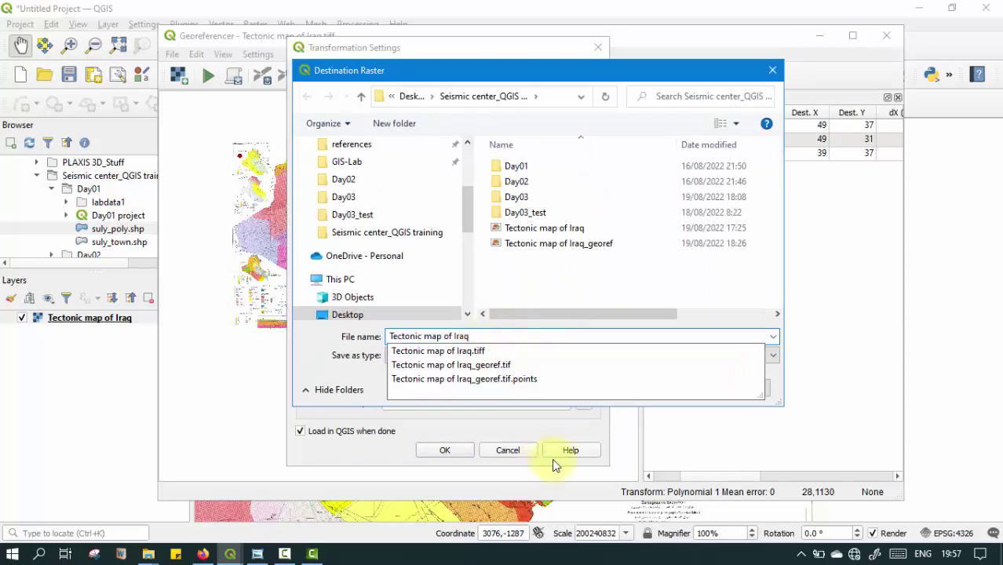
pyautogui.write('-')
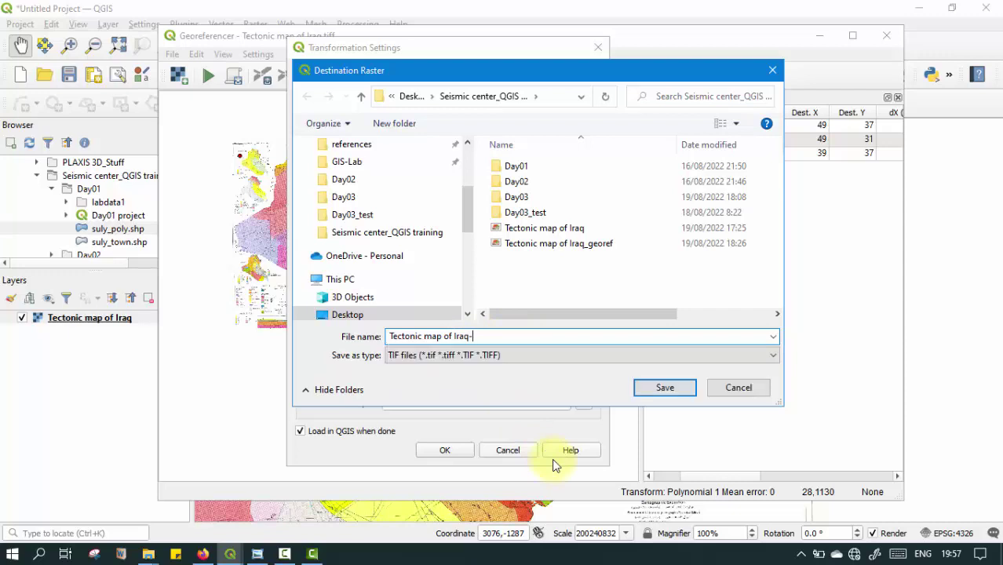
pyautogui.write('ref1')
pyautogui.click(661, 389)
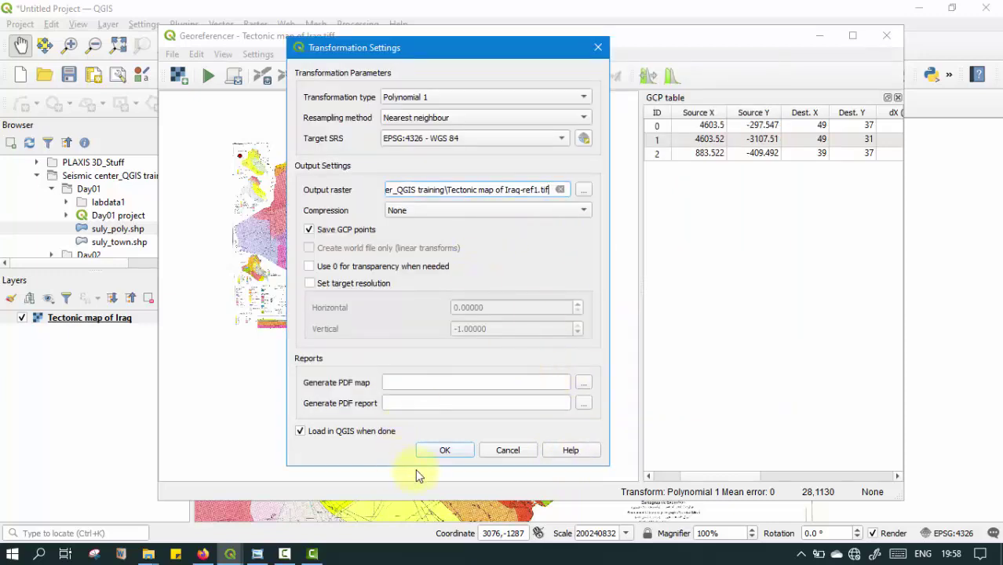
pyautogui.click(436, 452)
pyautogui.click(445, 451)
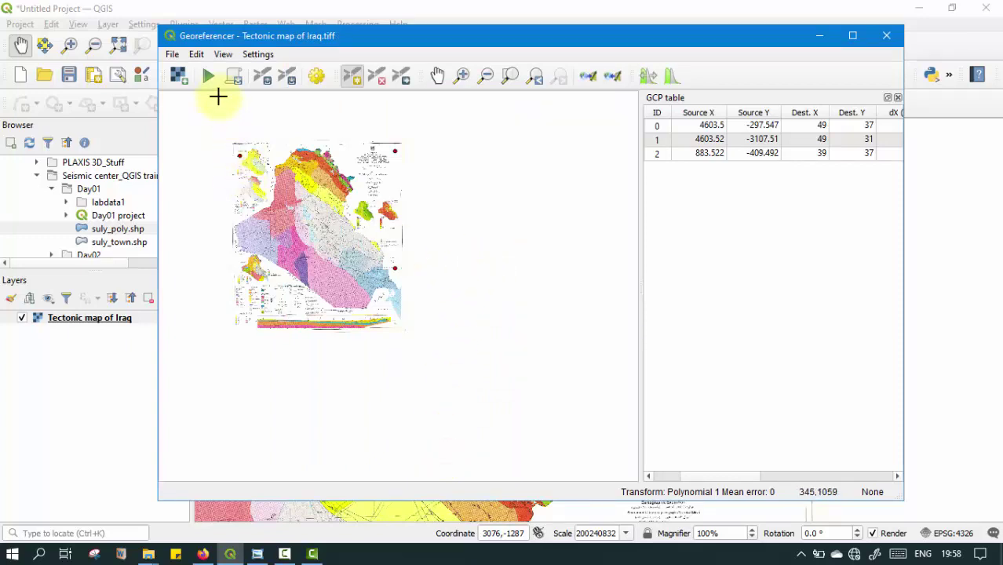
# Step: Run the georeferencing to produce the Tectonic map of Iraq-ref1 raster and minimize the Georeferencer to show the main map
pyautogui.click(208, 76)
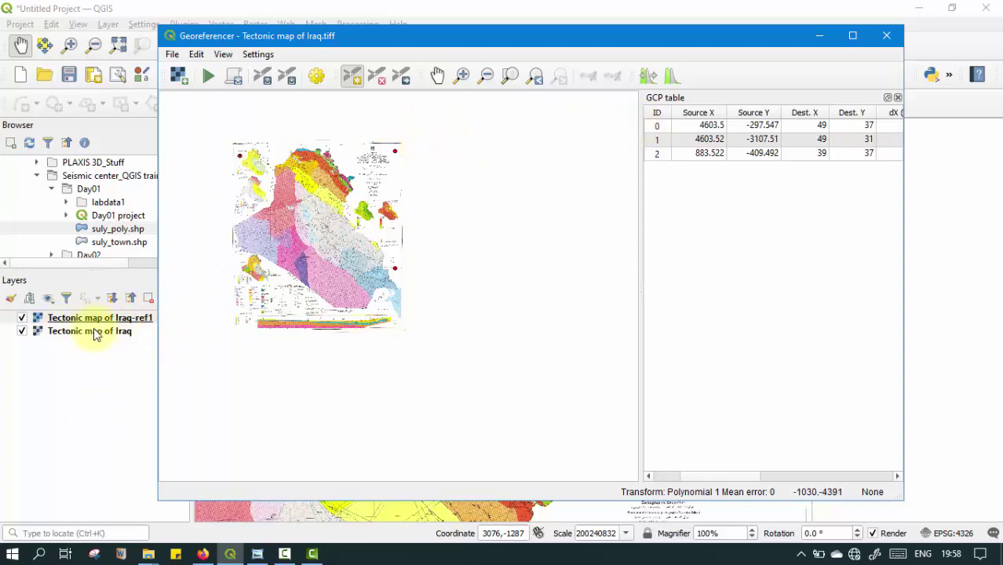
pyautogui.click(819, 35)
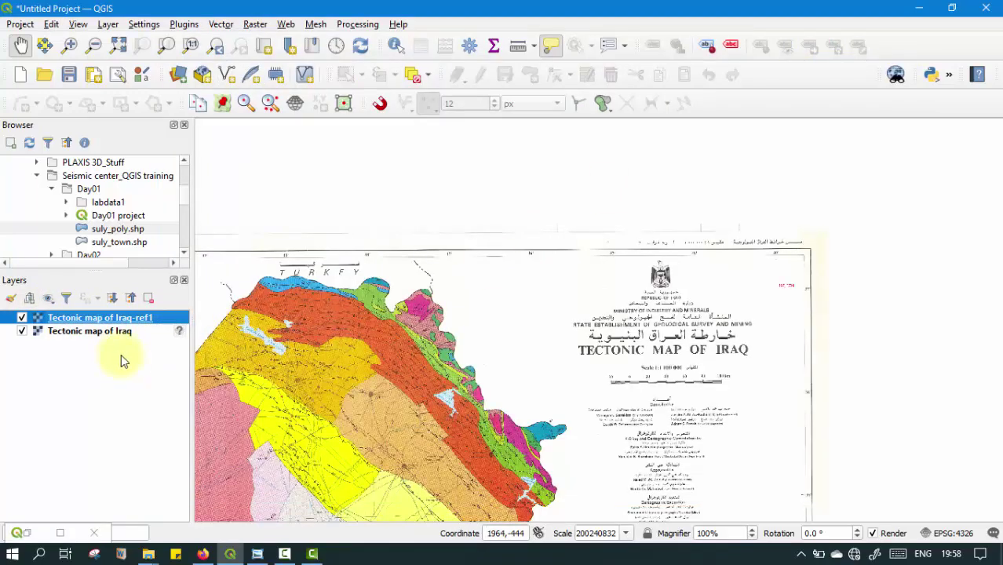
# Step: Hide the original Tectonic map of Iraq layer and zoom to the georeferenced Tectonic map of Iraq-ref1 layer
pyautogui.scroll(-2, 550, 196)
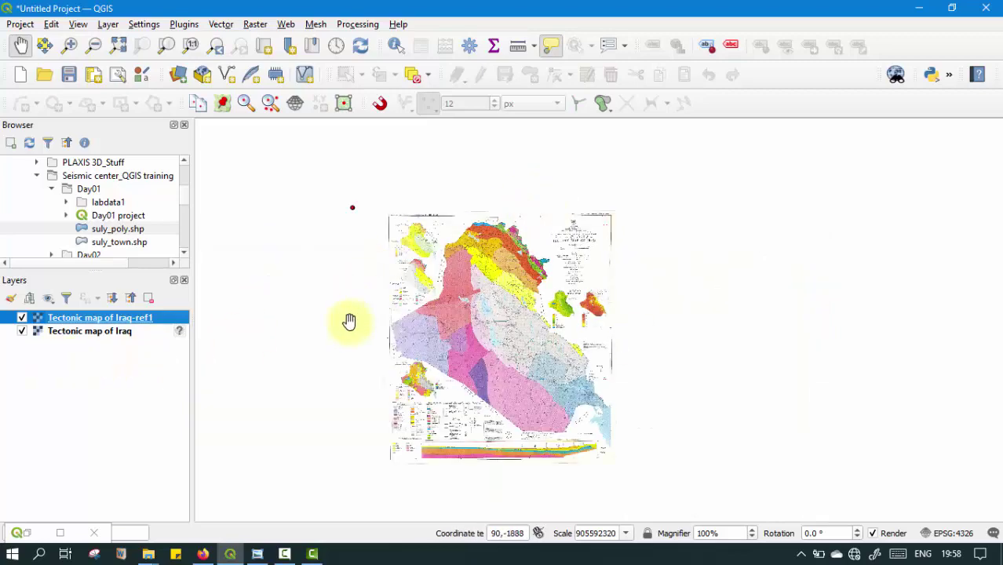
pyautogui.scroll(1, 448, 314)
pyautogui.scroll(-2, 486, 288)
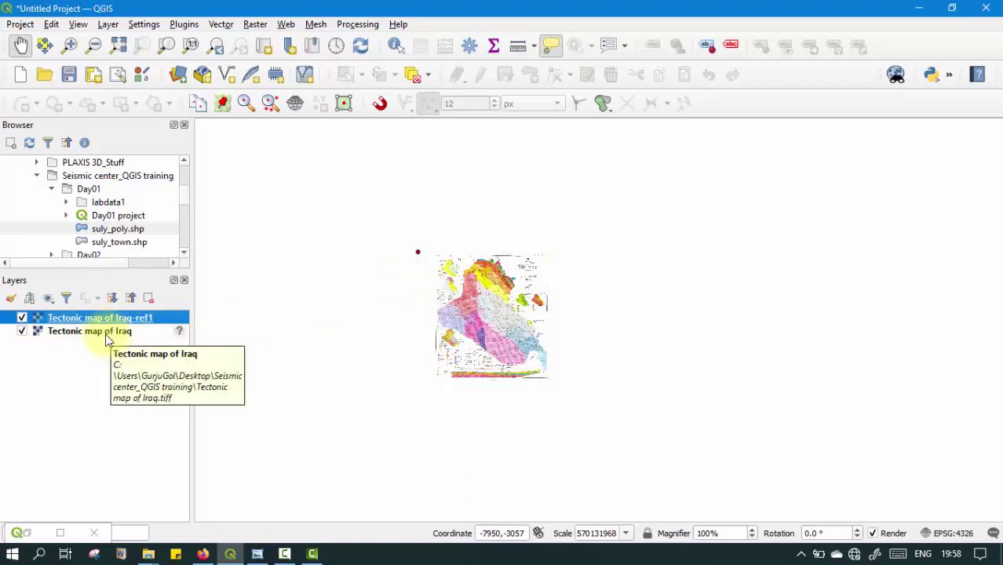
pyautogui.click(22, 331)
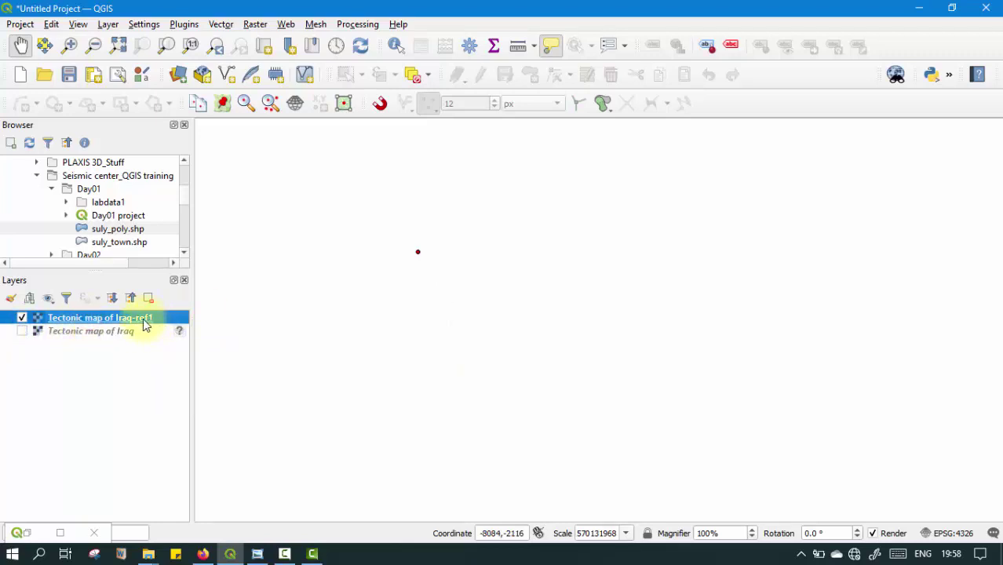
pyautogui.rightClick(144, 324)
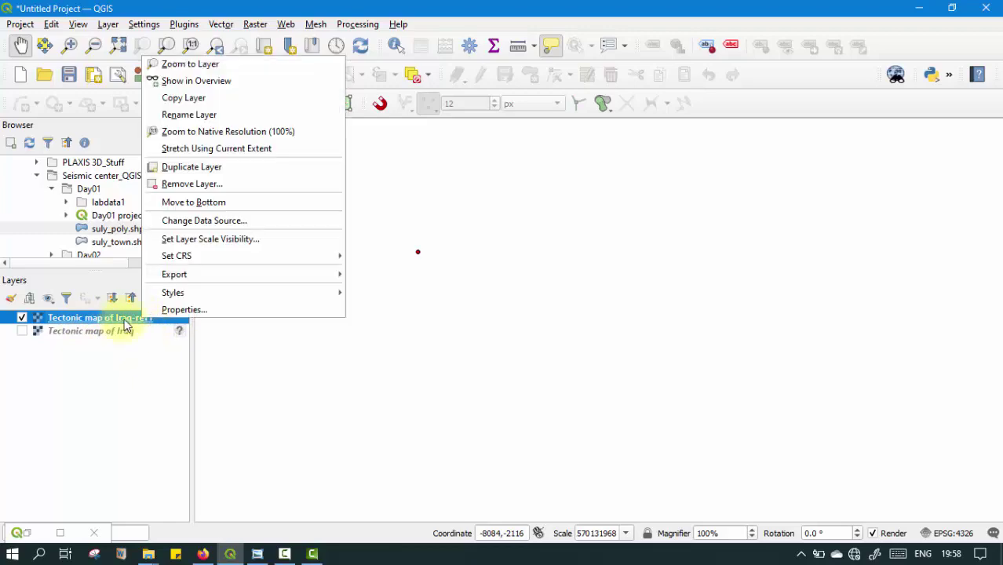
pyautogui.click(205, 63)
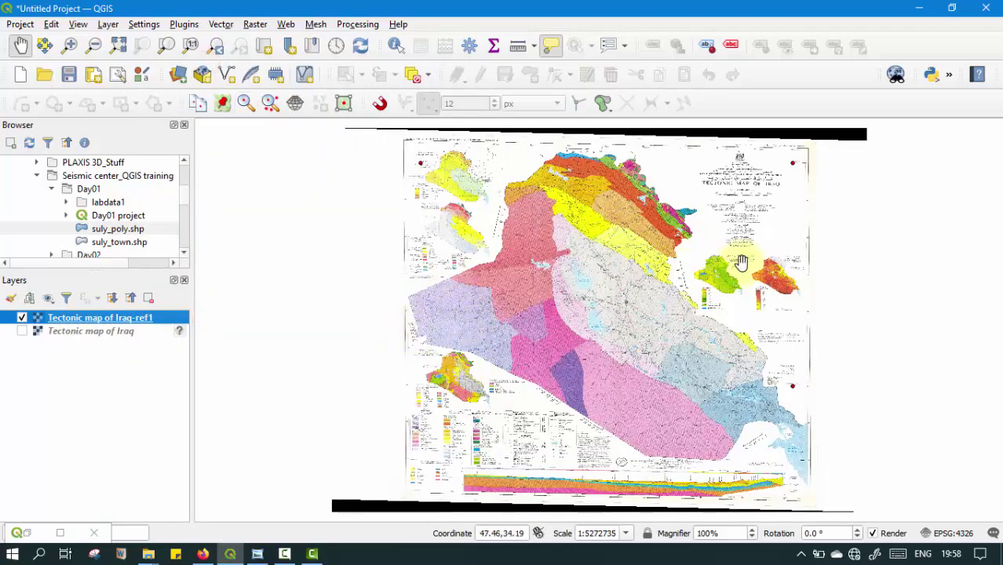
# Step: Check on the georeferenced raster how closely the 49E, 37N grid intersection matches its control point and map coordinates
pyautogui.scroll(-2, 676, 278)
pyautogui.scroll(4, 652, 280)
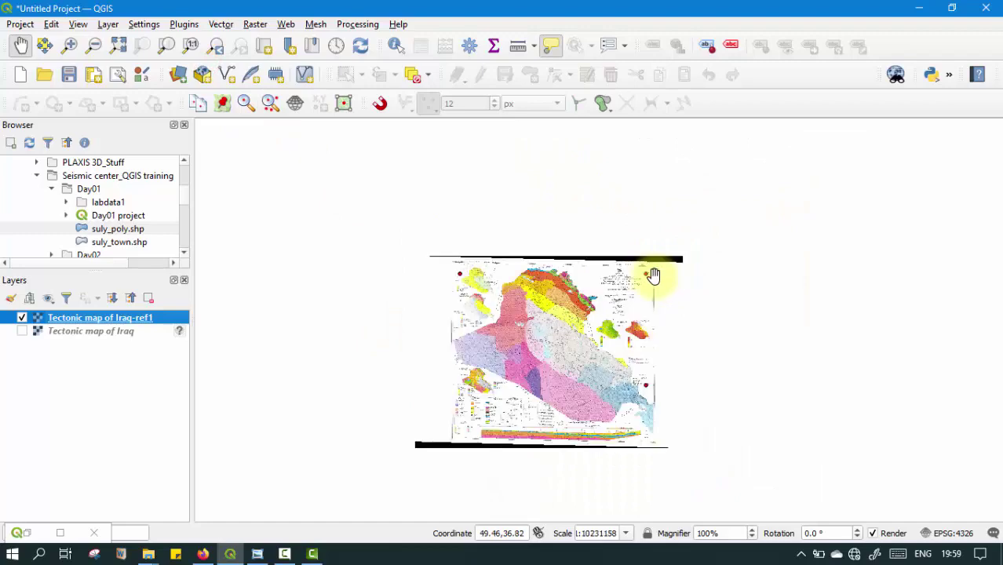
pyautogui.scroll(-2, 741, 272)
pyautogui.scroll(2, 709, 274)
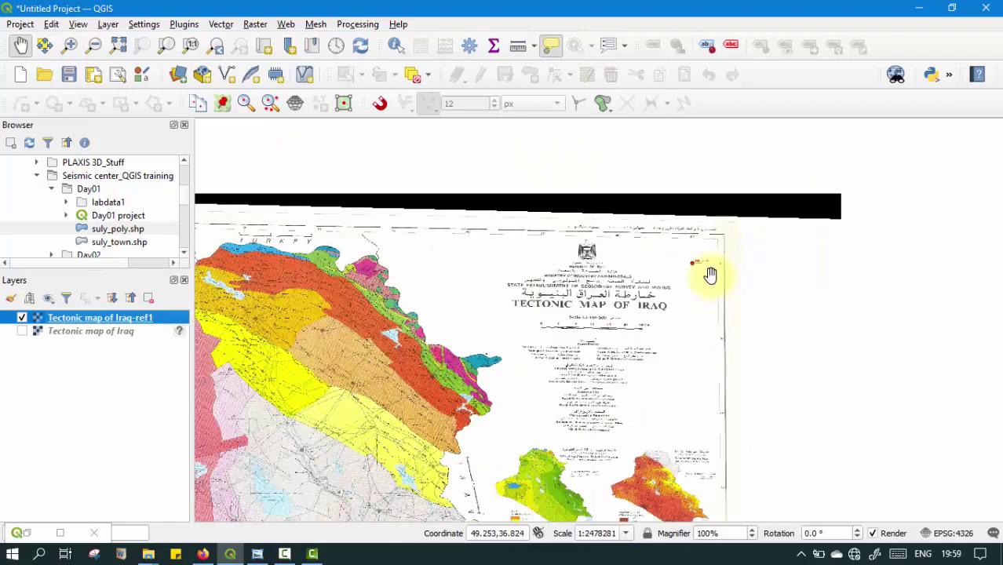
pyautogui.scroll(3, 697, 264)
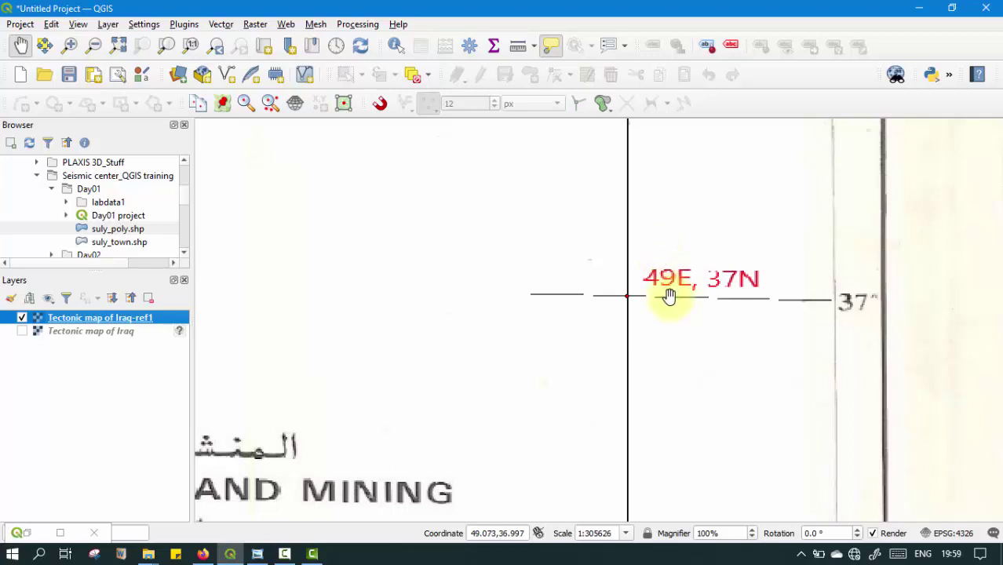
pyautogui.scroll(1, 667, 294)
pyautogui.scroll(-1, 658, 209)
pyautogui.scroll(1, 617, 255)
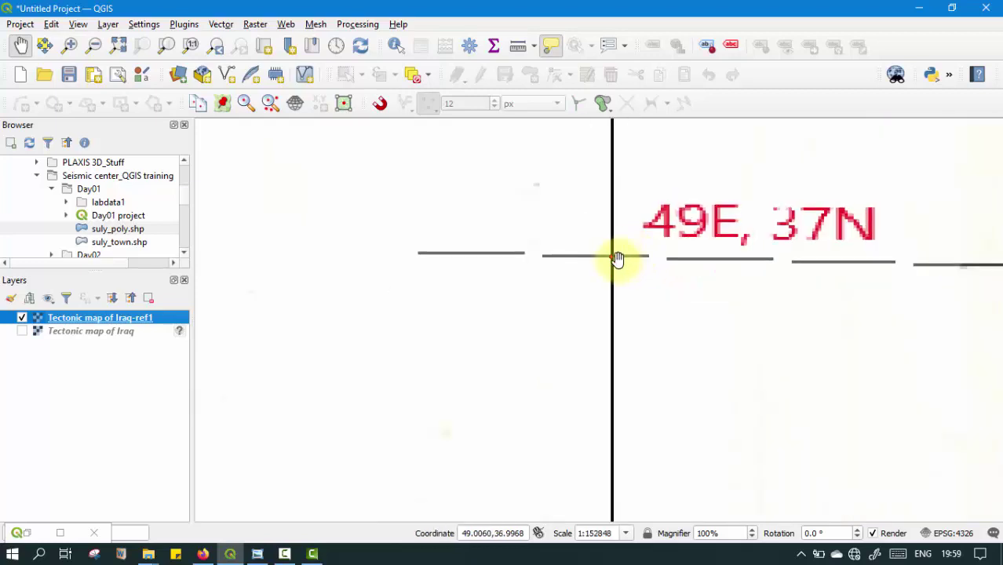
pyautogui.scroll(2, 612, 258)
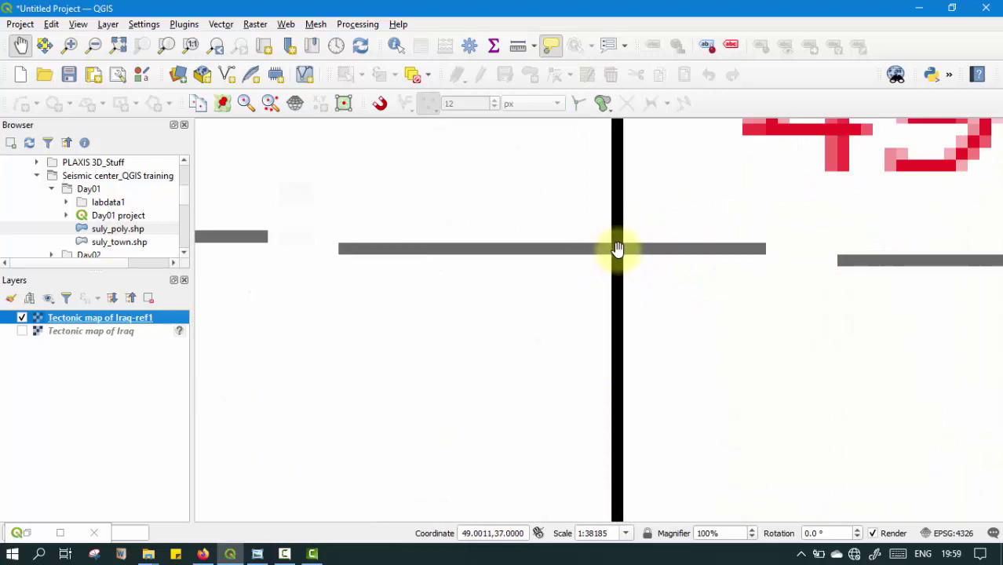
pyautogui.scroll(-3, 617, 249)
pyautogui.scroll(2, 618, 246)
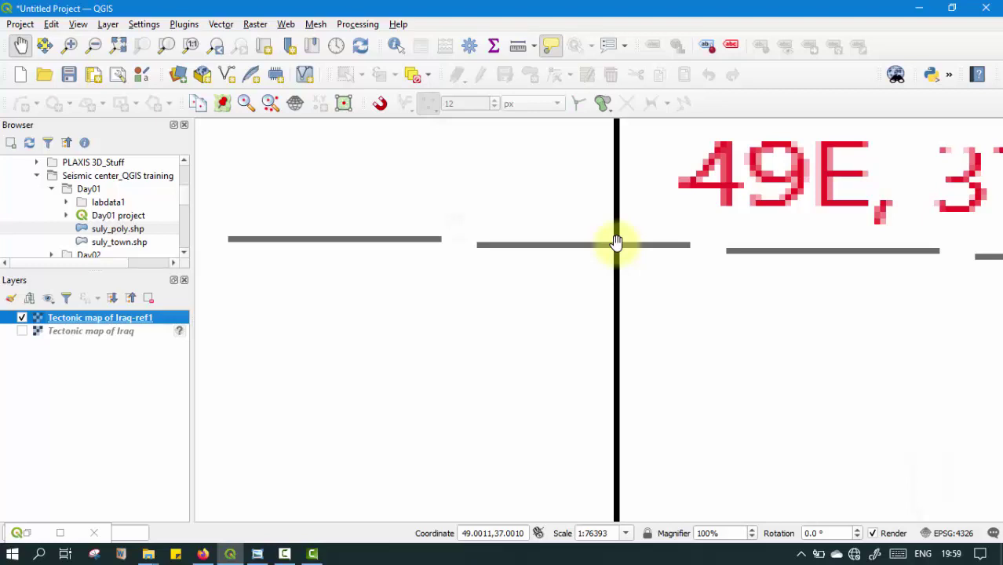
pyautogui.scroll(-7, 627, 208)
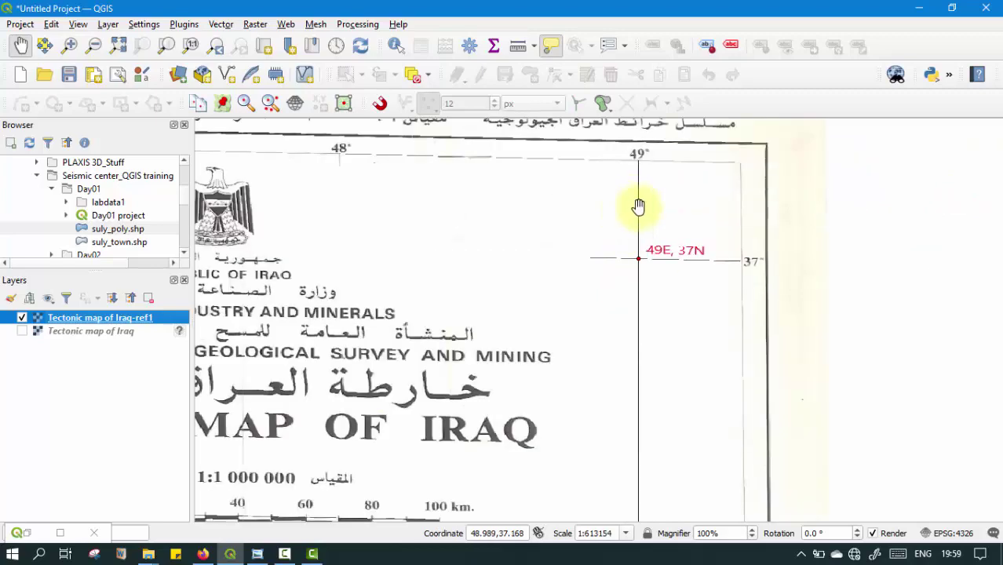
# Step: Examine the 49E, 31N control point on the georeferenced raster up close and compare it with the map coordinates
pyautogui.scroll(6, 663, 322)
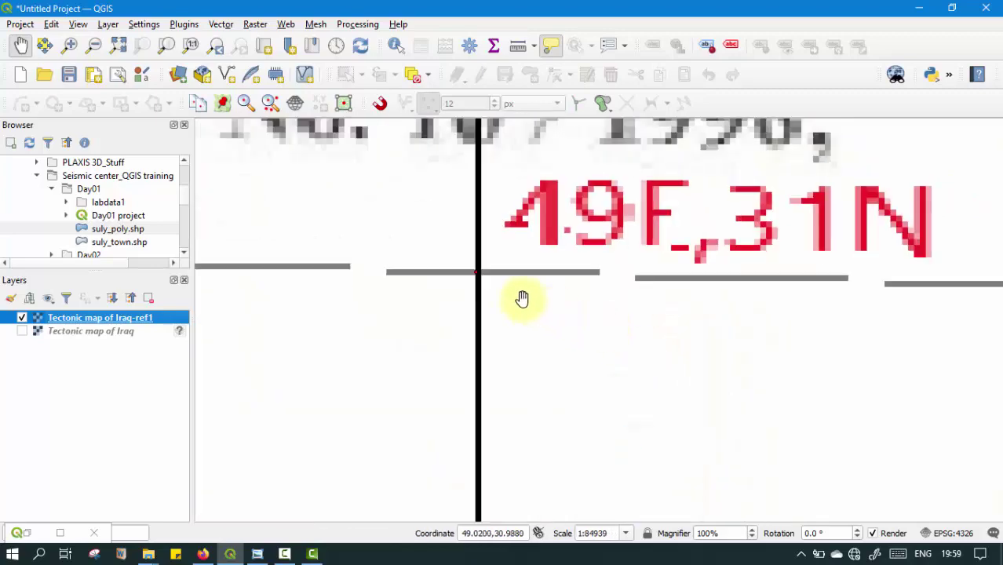
pyautogui.scroll(3, 527, 294)
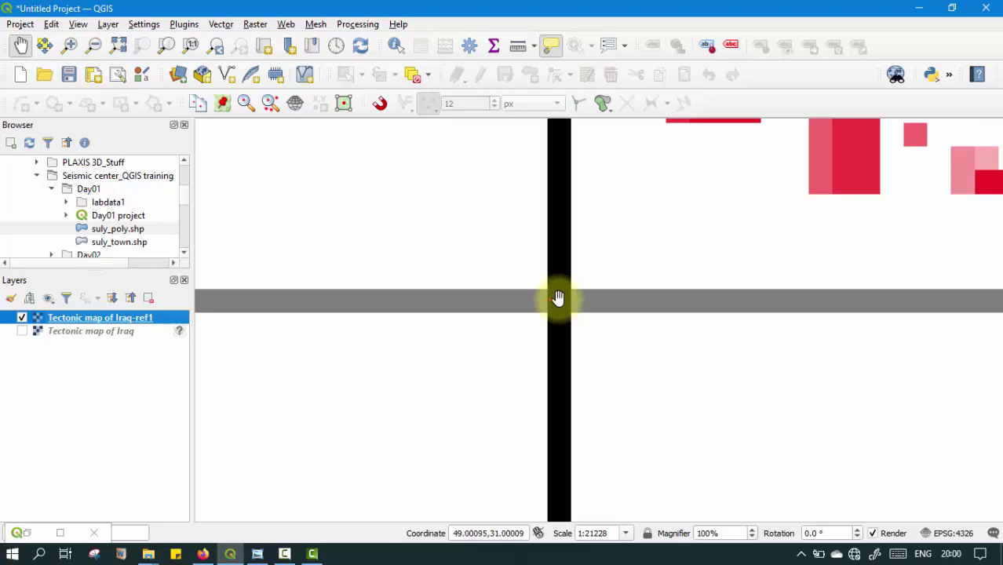
pyautogui.scroll(-3, 556, 301)
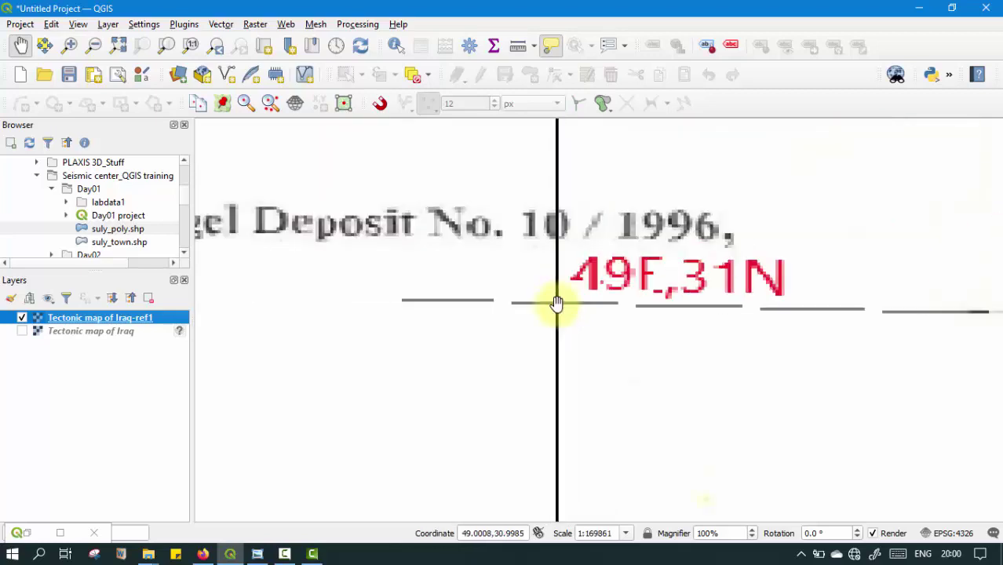
pyautogui.scroll(4, 557, 303)
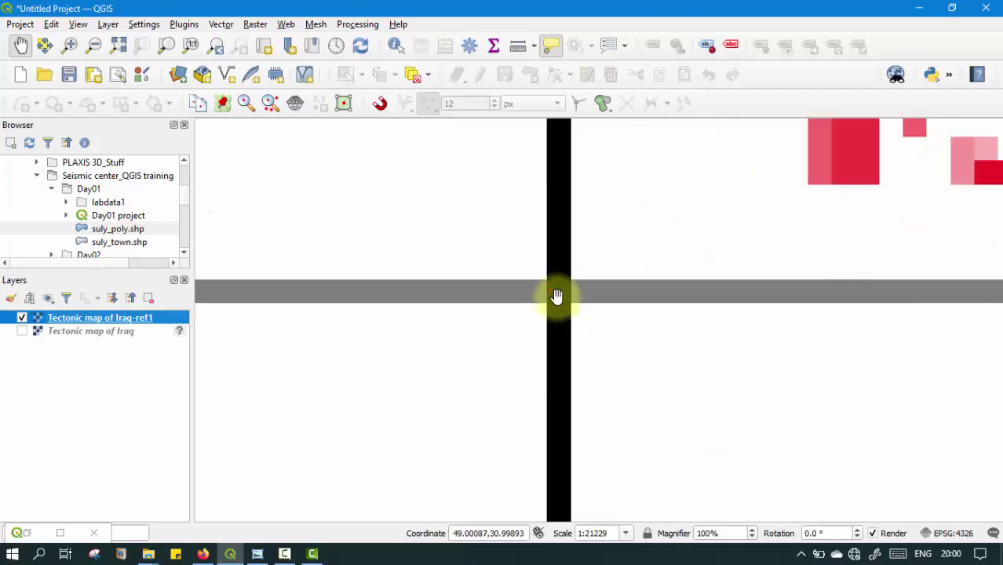
pyautogui.scroll(-5, 557, 302)
pyautogui.scroll(-7, 604, 283)
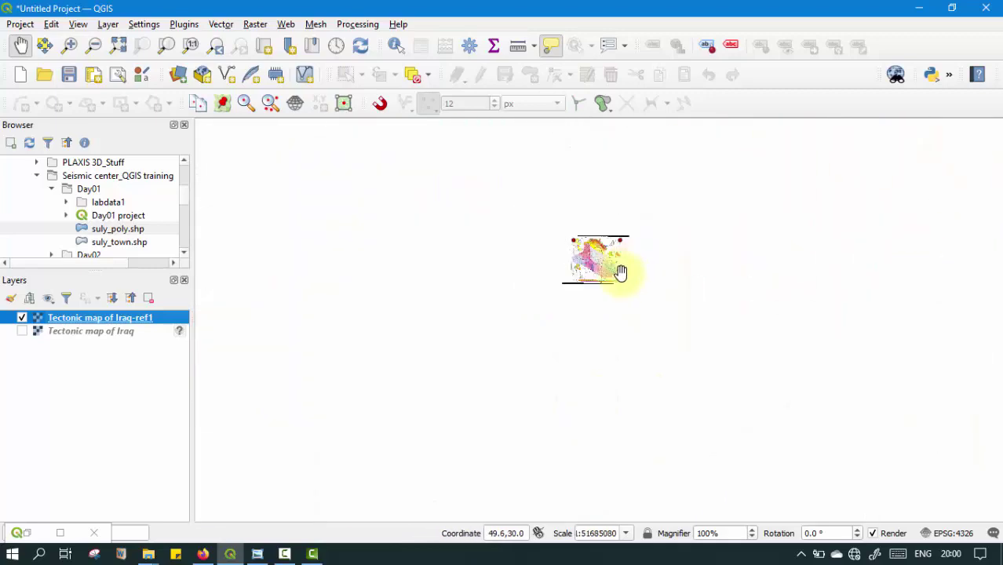
# Step: Examine the 39E, 37N control point on the georeferenced raster up close, then review the whole map
pyautogui.scroll(3, 616, 251)
pyautogui.scroll(-1, 615, 314)
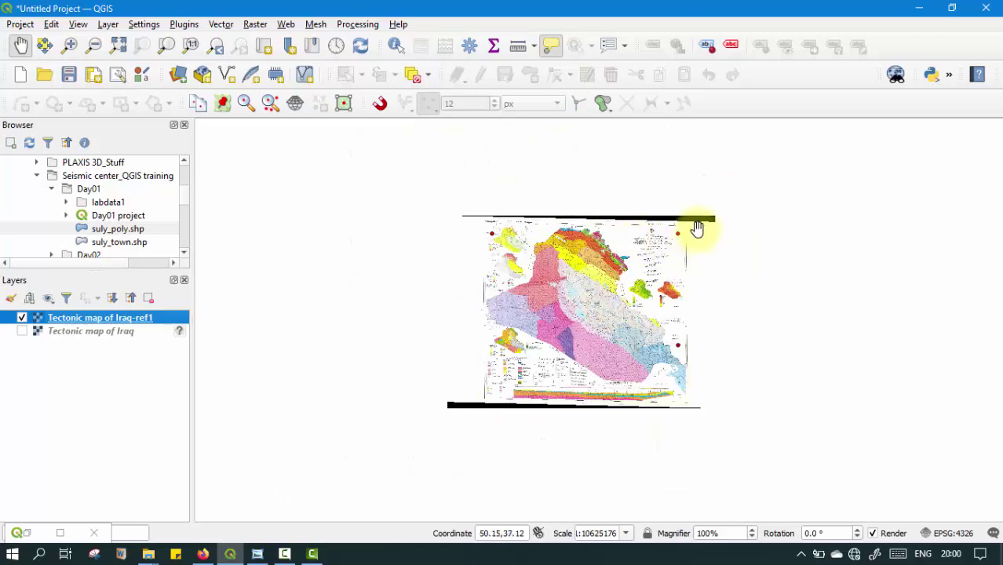
pyautogui.scroll(2, 696, 233)
pyautogui.scroll(-1, 510, 230)
pyautogui.scroll(2, 542, 256)
pyautogui.scroll(1, 635, 339)
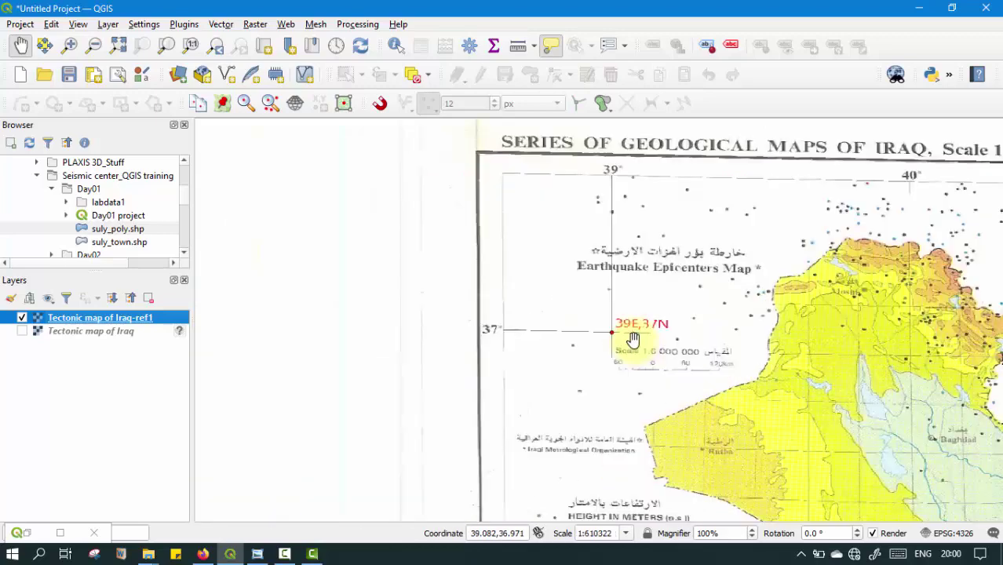
pyautogui.scroll(2, 629, 350)
pyautogui.scroll(3, 544, 343)
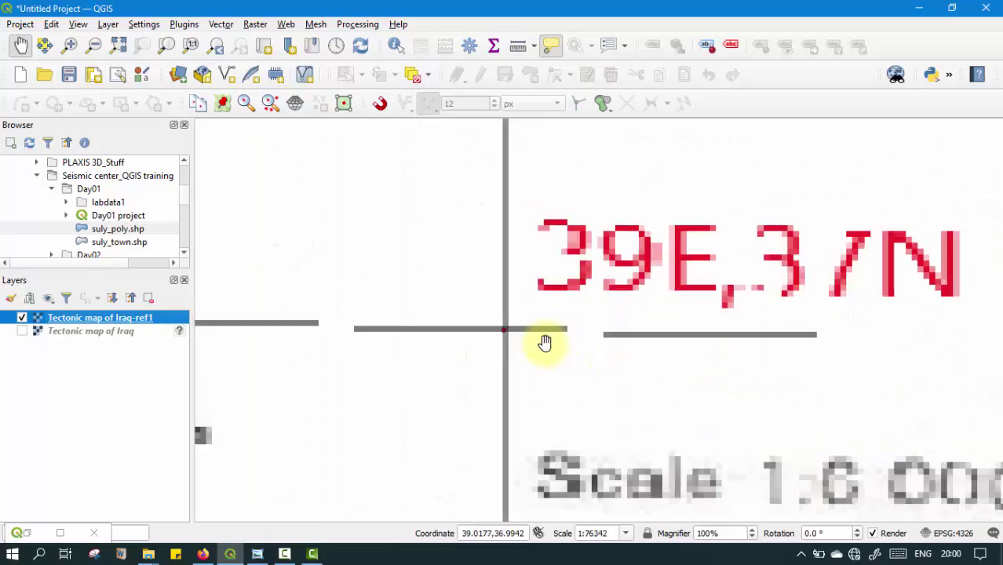
pyautogui.scroll(-2, 422, 265)
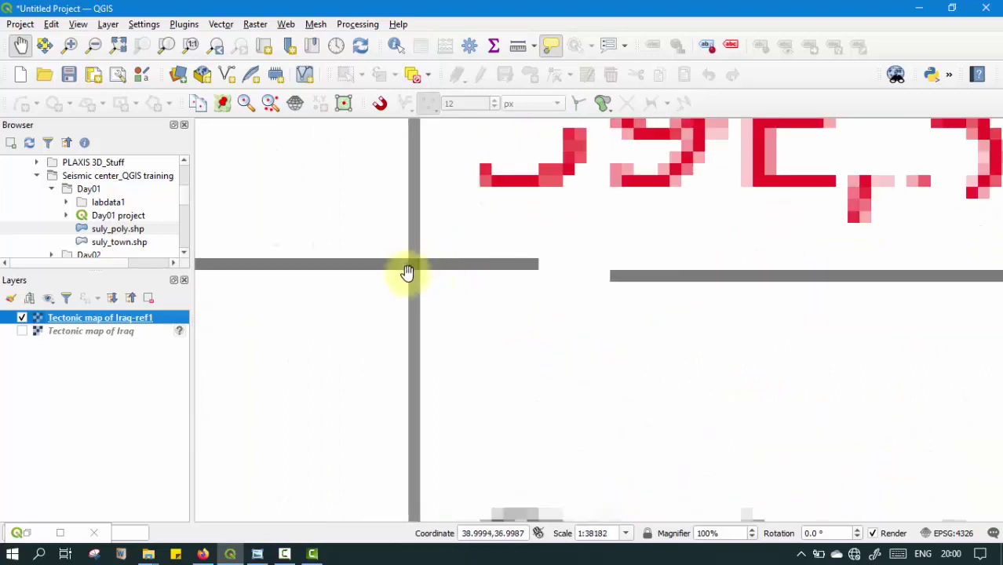
pyautogui.scroll(2, 419, 257)
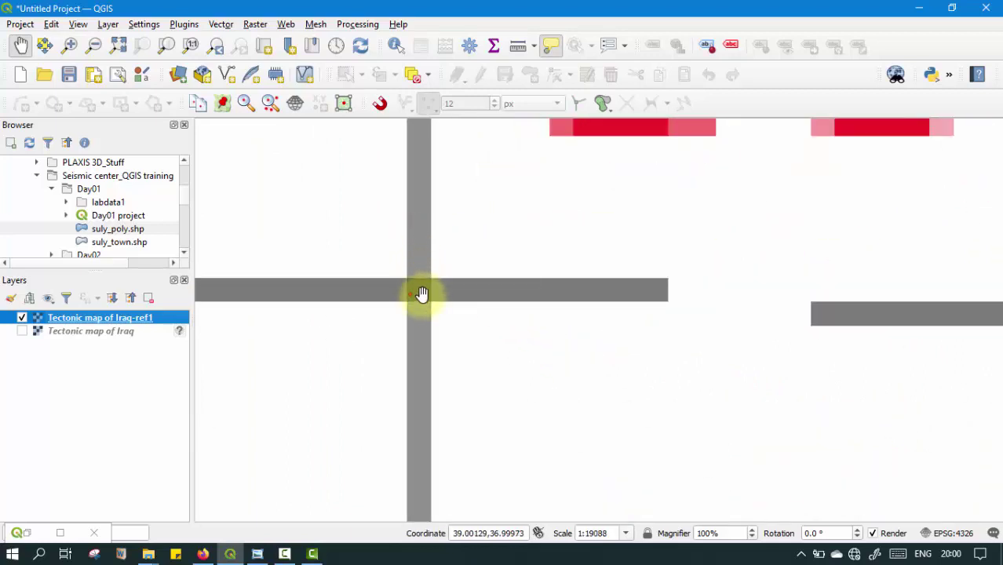
pyautogui.scroll(-1, 414, 290)
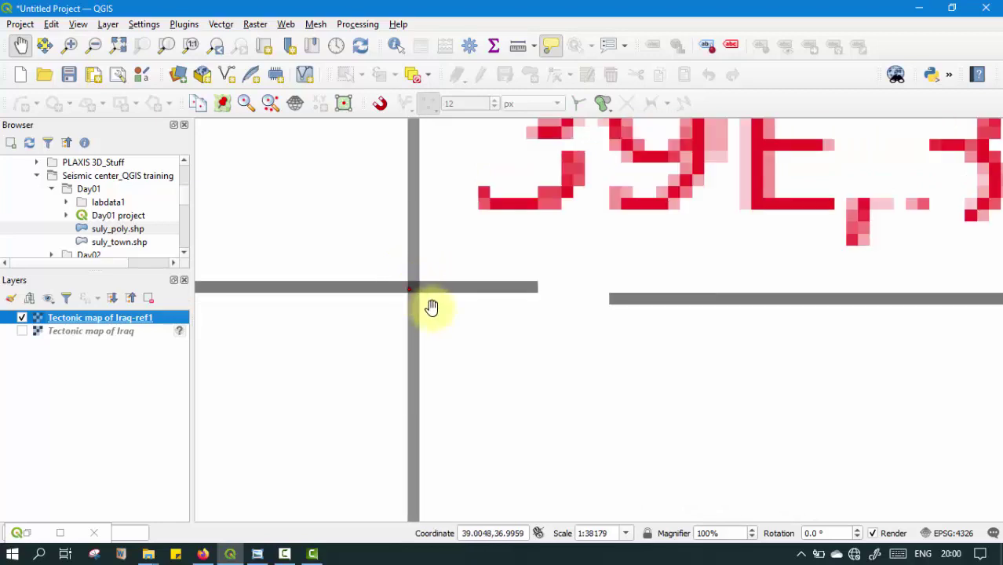
pyautogui.scroll(-3, 417, 294)
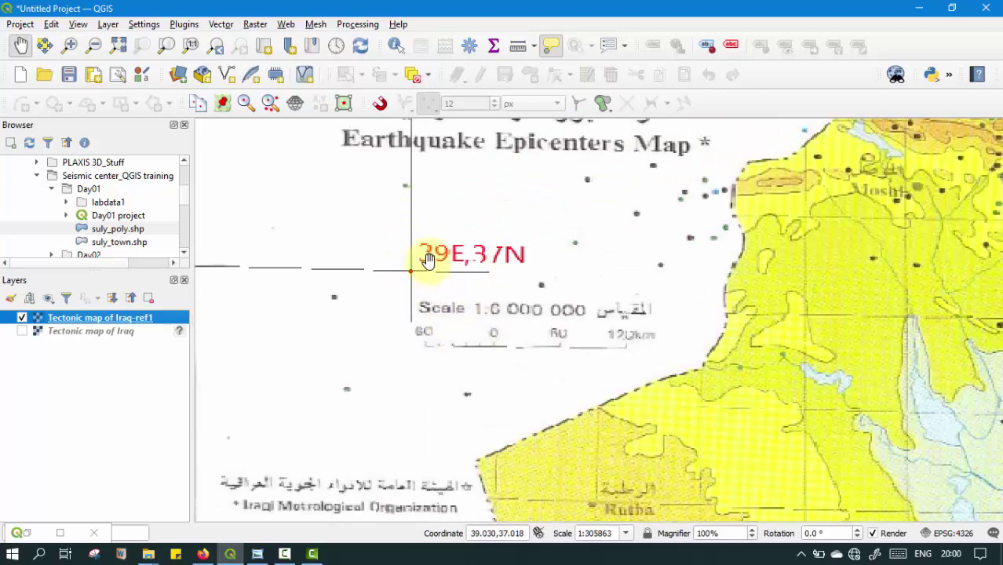
pyautogui.scroll(-3, 423, 198)
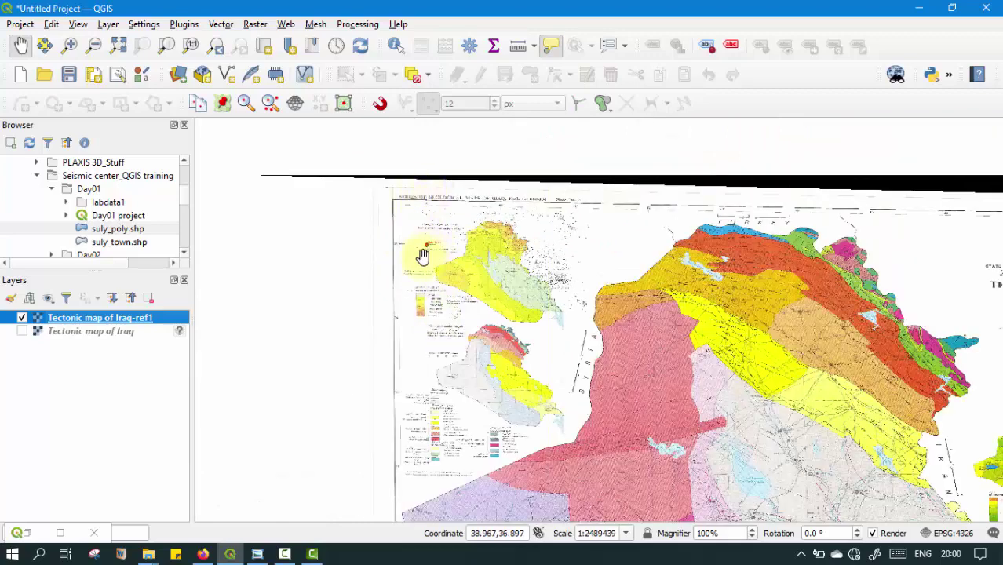
pyautogui.scroll(-2, 434, 336)
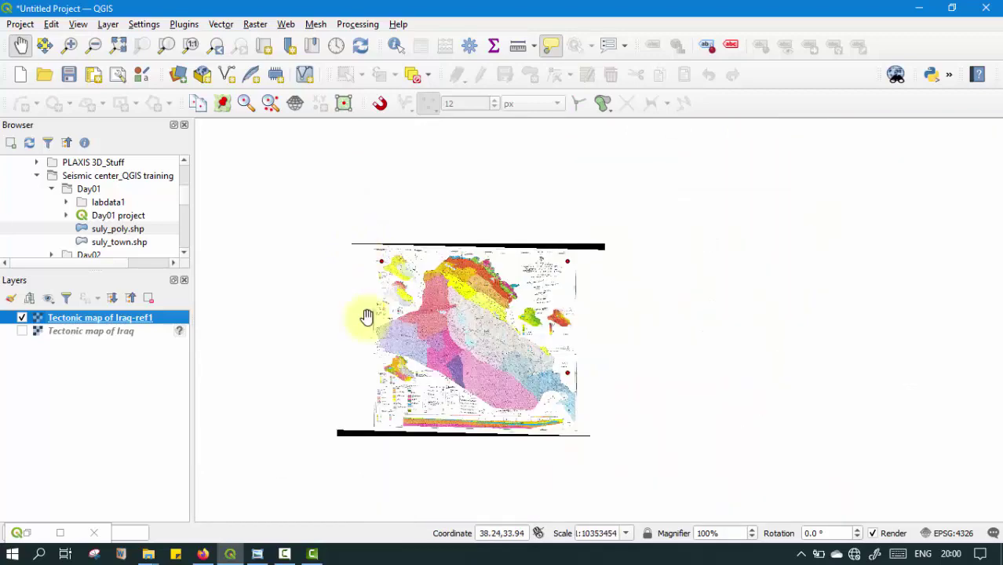
pyautogui.scroll(1, 365, 318)
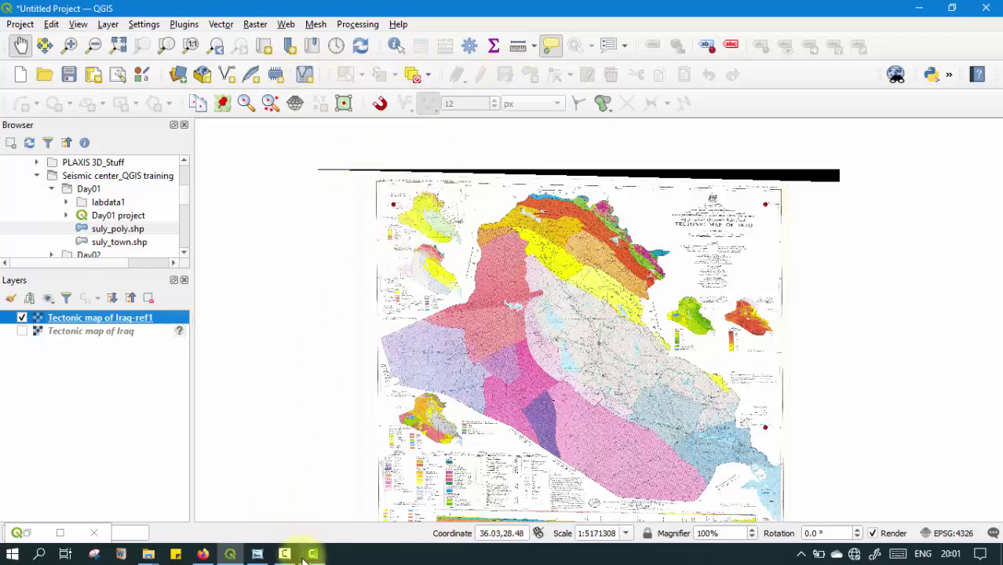
# Step: Review the transformation types offered in the Georeferencer's transformation settings, dismiss the settings and minimize the Georeferencer
pyautogui.click(257, 554)
pyautogui.click(402, 97)
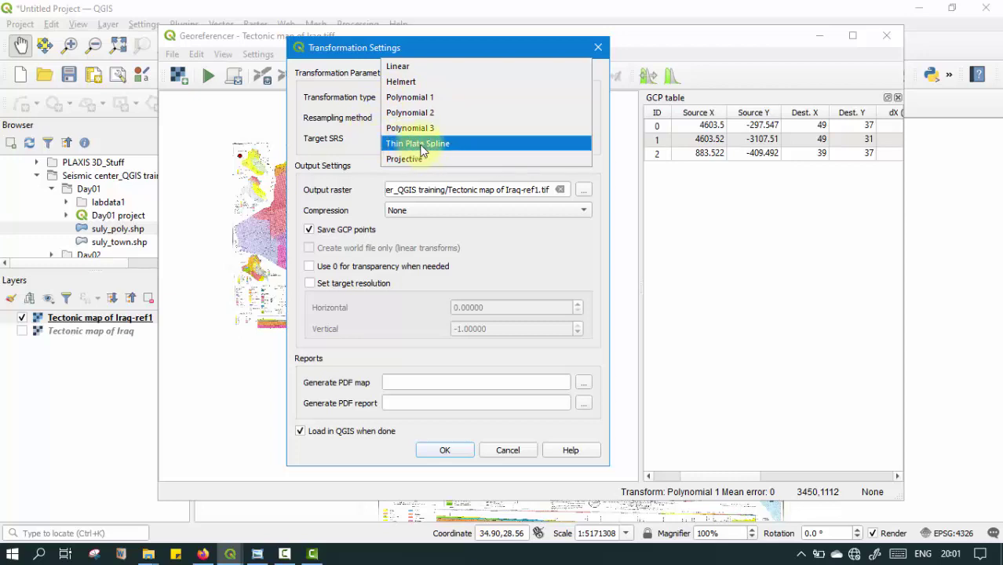
pyautogui.click(371, 156)
pyautogui.press('Escape')
pyautogui.click(828, 35)
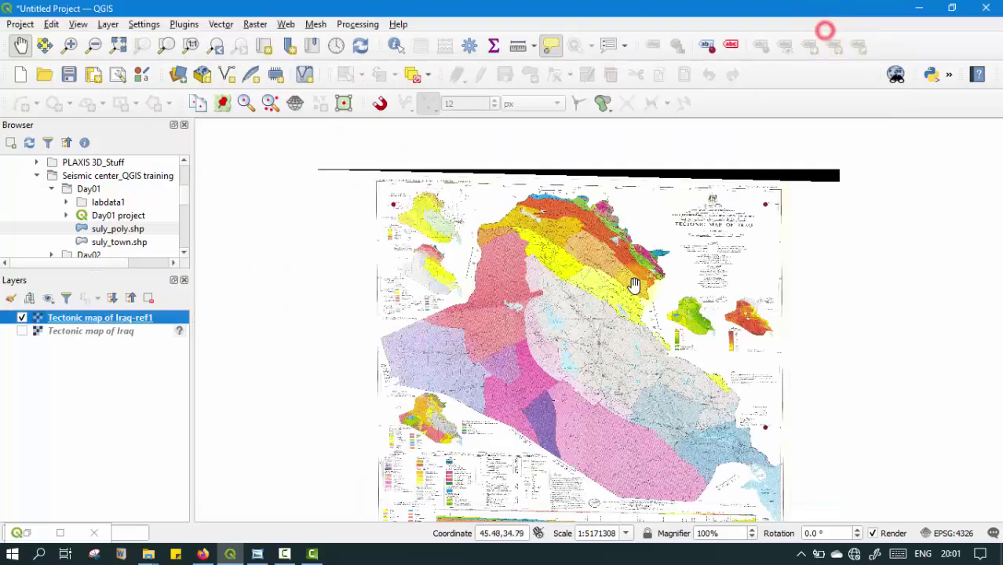
pyautogui.scroll(-1, 549, 227)
pyautogui.scroll(3, 677, 217)
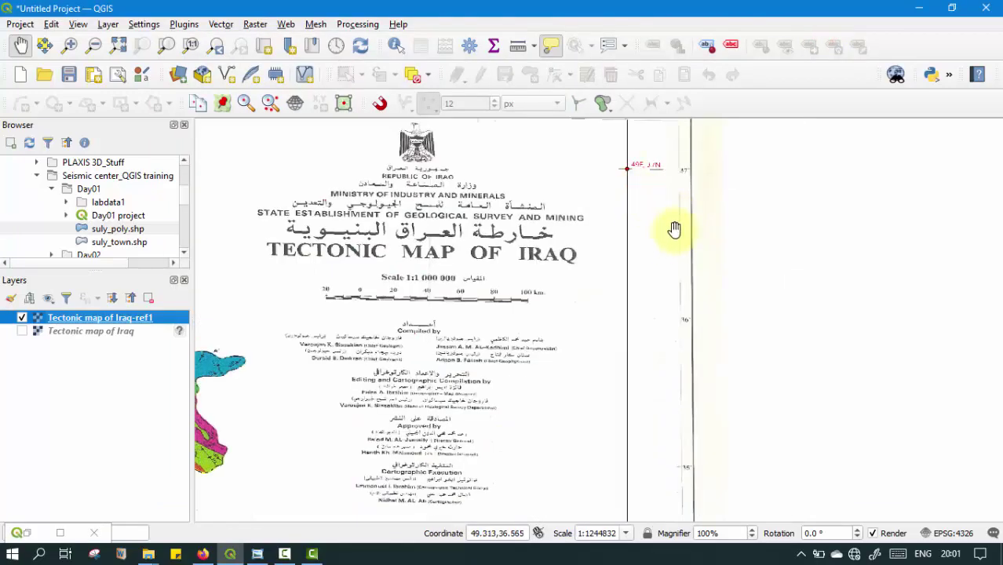
pyautogui.scroll(-3, 672, 235)
pyautogui.click(230, 554)
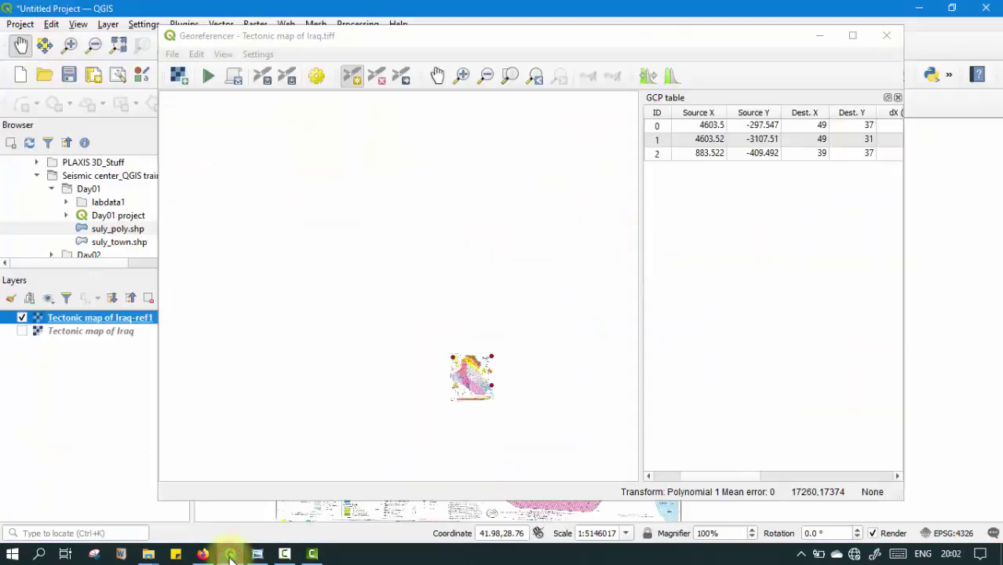
pyautogui.click(820, 35)
# Step: Bring back the minimized Georeferencer, reset it with all GCP points cleared, and close it
pyautogui.moveTo(230, 557)
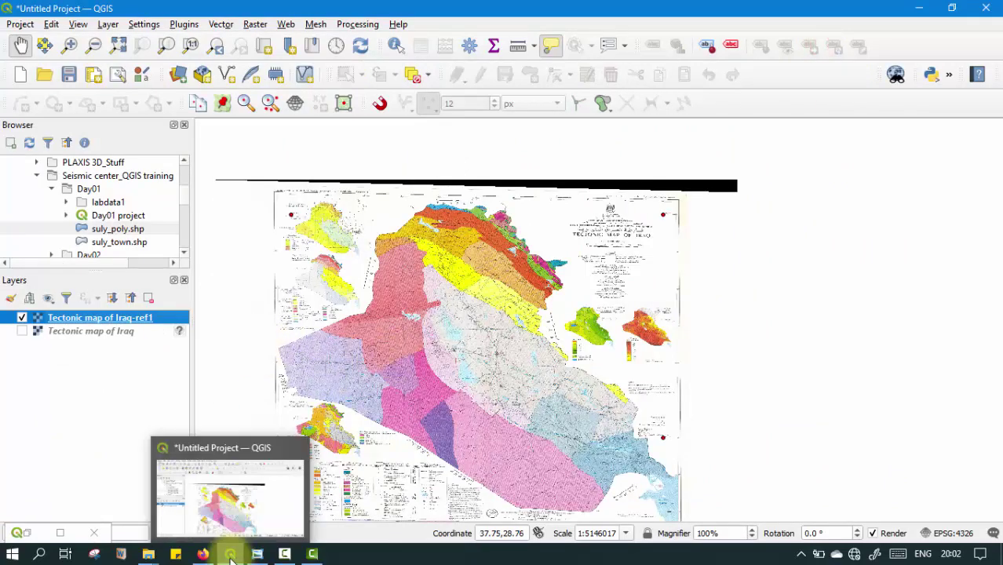
pyautogui.click(230, 554)
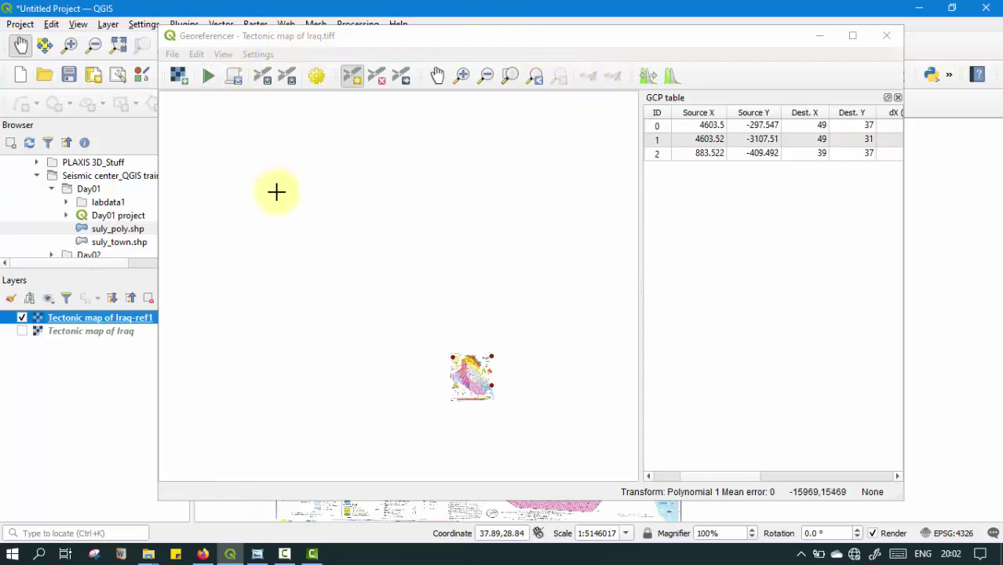
pyautogui.click(174, 55)
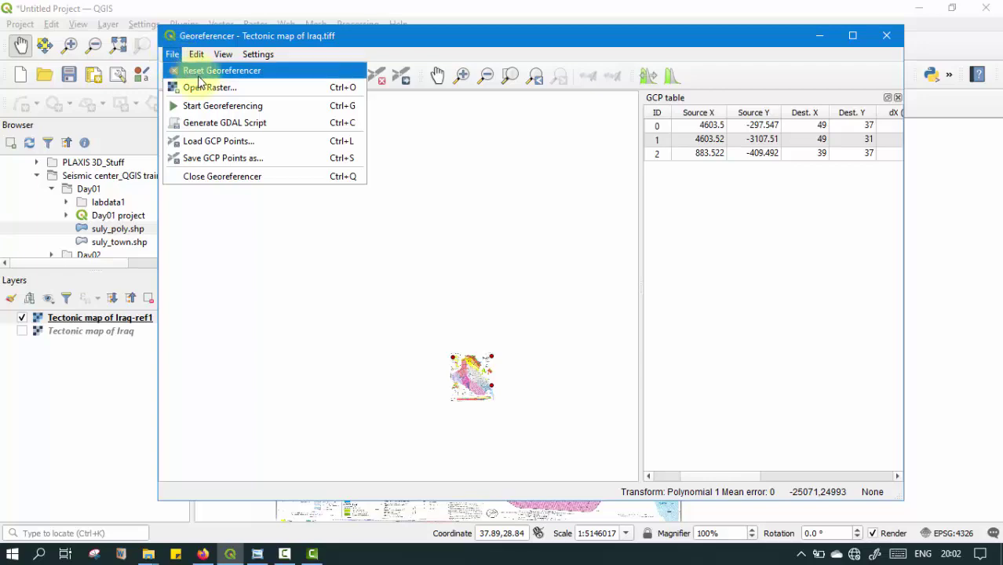
pyautogui.click(201, 75)
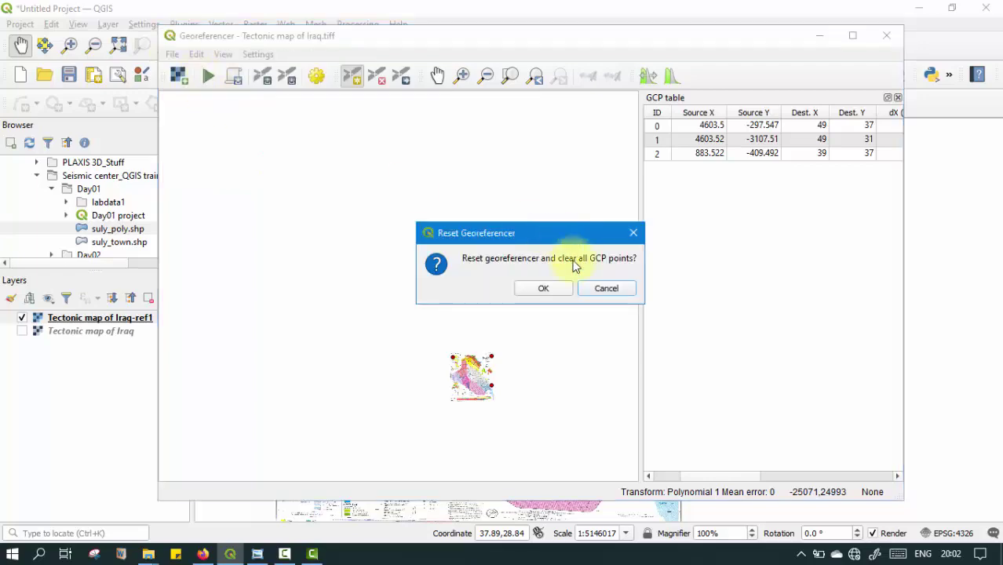
pyautogui.click(561, 288)
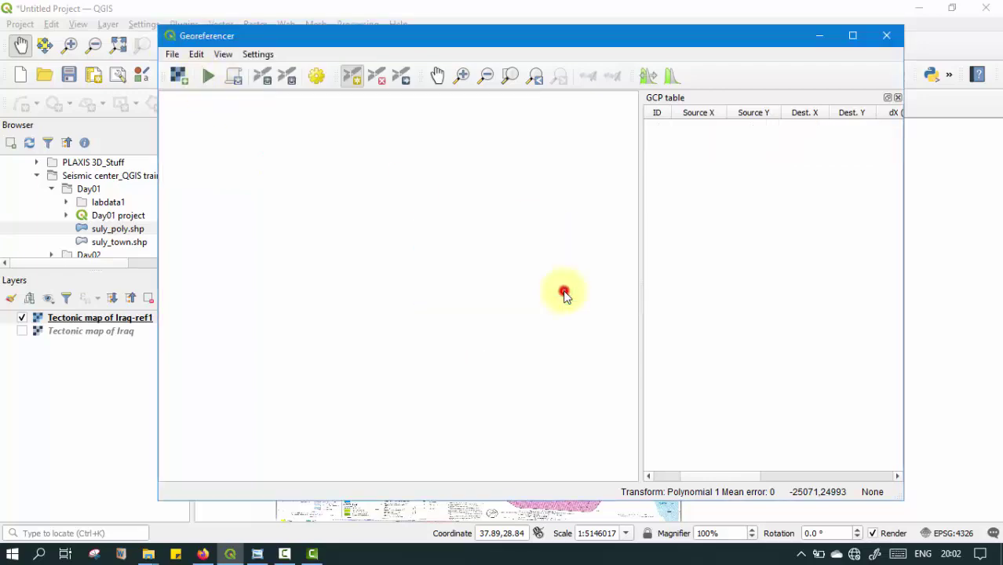
pyautogui.click(887, 39)
# Step: Examine the northeastern part of the georeferenced tectonic map around the title block and the 49E, 37N control point
pyautogui.scroll(-3, 599, 158)
pyautogui.scroll(3, 603, 169)
pyautogui.scroll(-3, 617, 186)
pyautogui.scroll(3, 651, 128)
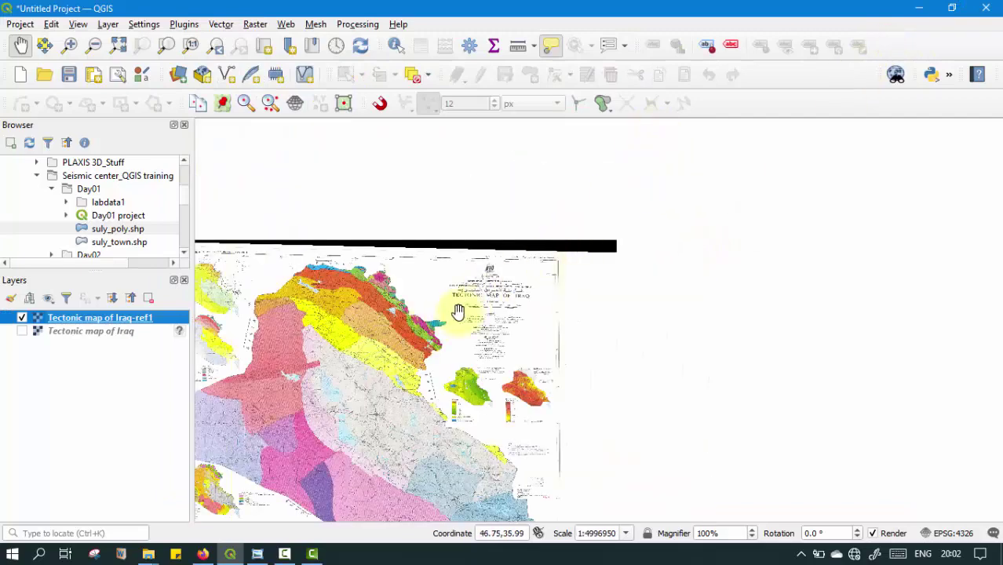
pyautogui.scroll(-2, 787, 213)
pyautogui.scroll(2, 754, 224)
pyautogui.scroll(1, 747, 205)
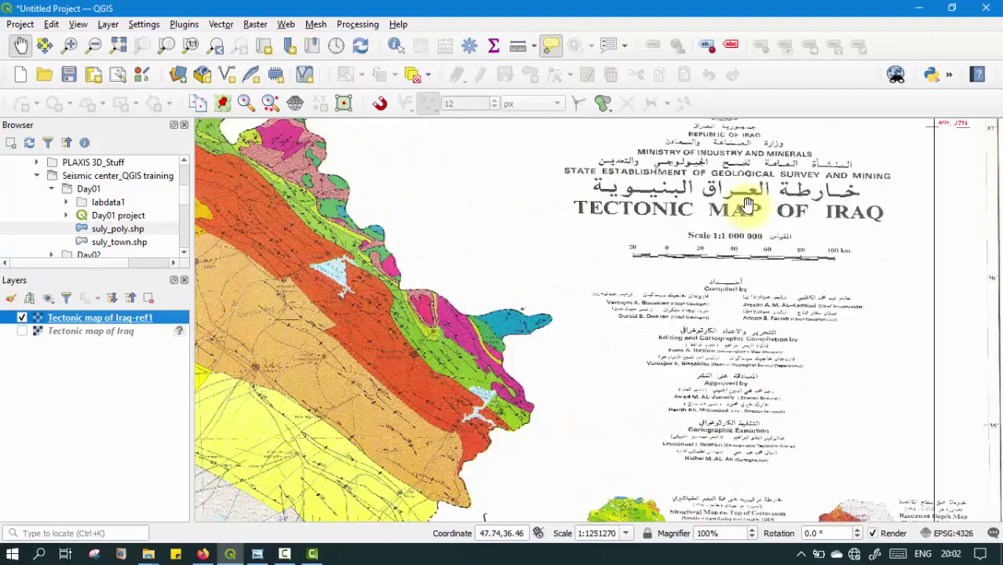
pyautogui.scroll(-3, 792, 247)
pyautogui.scroll(2, 753, 263)
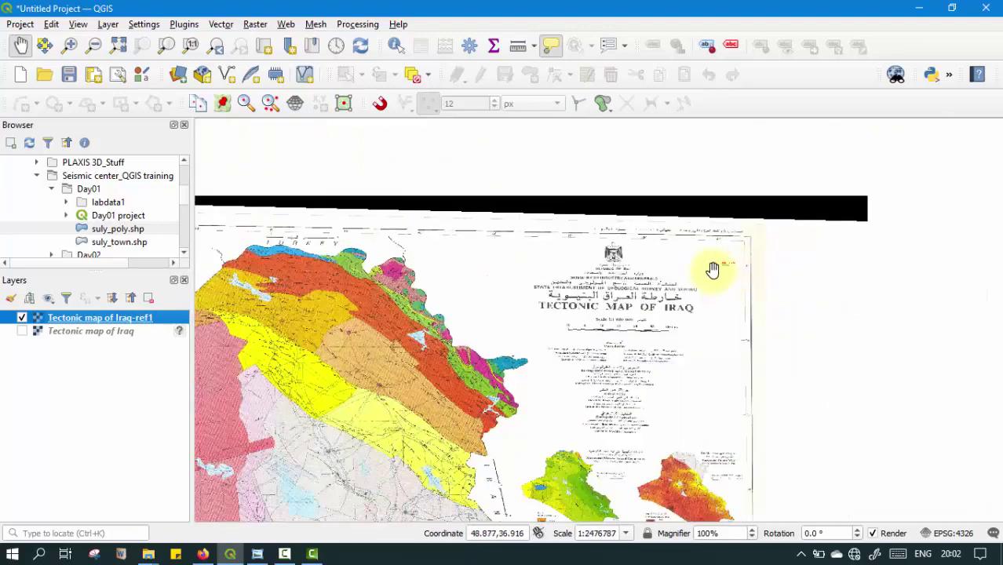
# Step: Examine the tectonic zones around Sulaimaniya on the georeferenced map up close and in their surroundings
pyautogui.scroll(1, 416, 373)
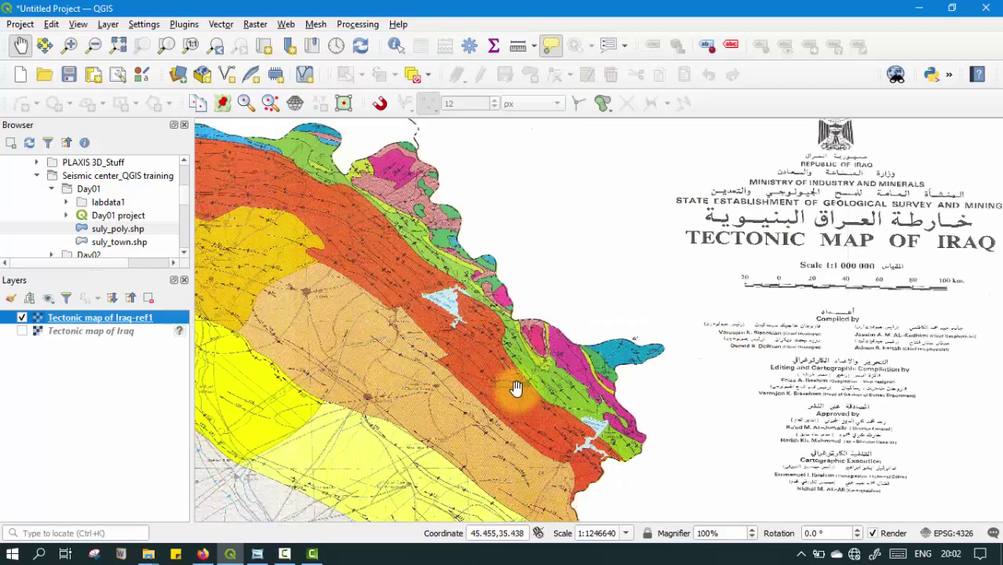
pyautogui.scroll(-1, 443, 302)
pyautogui.scroll(1, 514, 345)
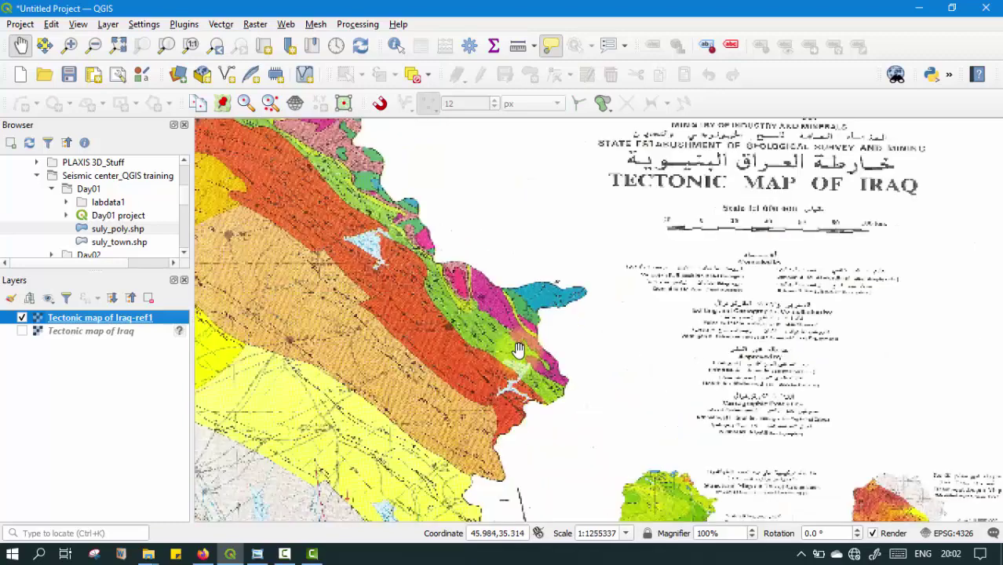
pyautogui.scroll(1, 518, 350)
pyautogui.scroll(-2, 549, 236)
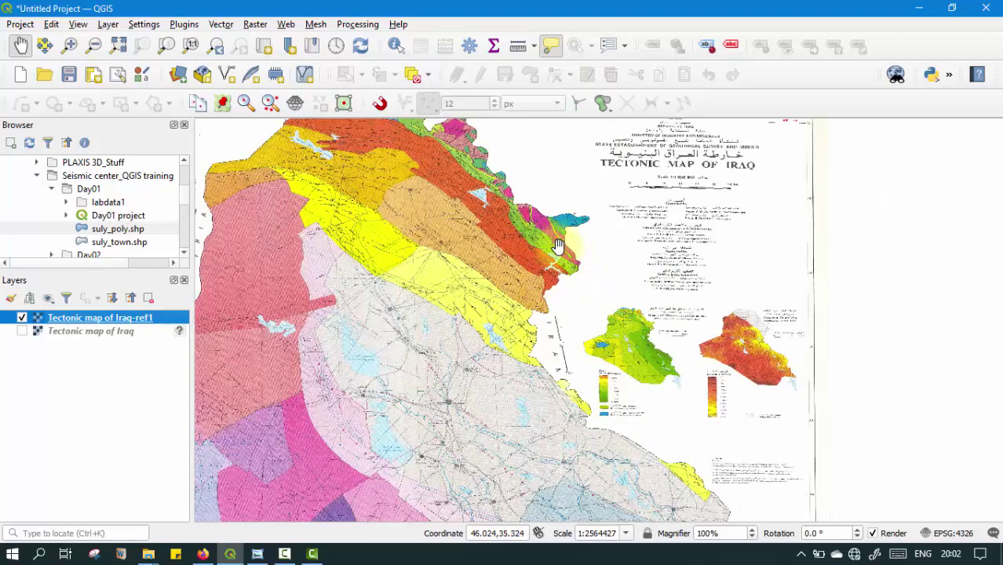
pyautogui.scroll(4, 559, 267)
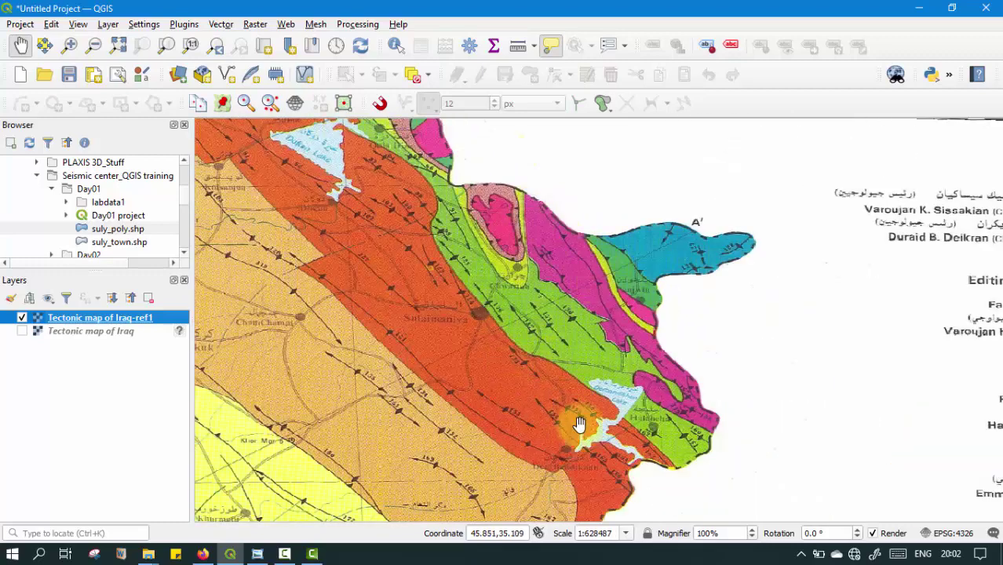
pyautogui.scroll(-2, 562, 343)
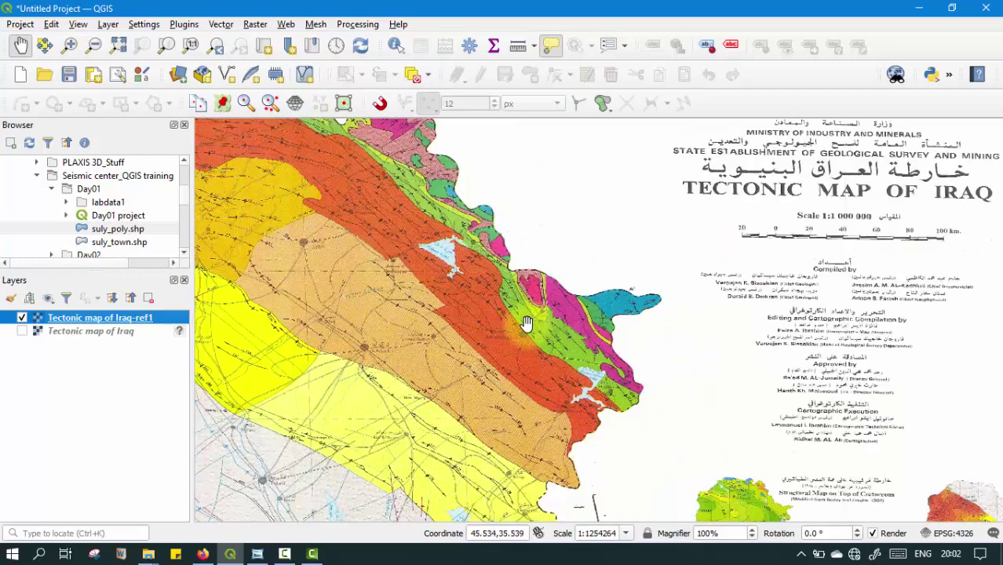